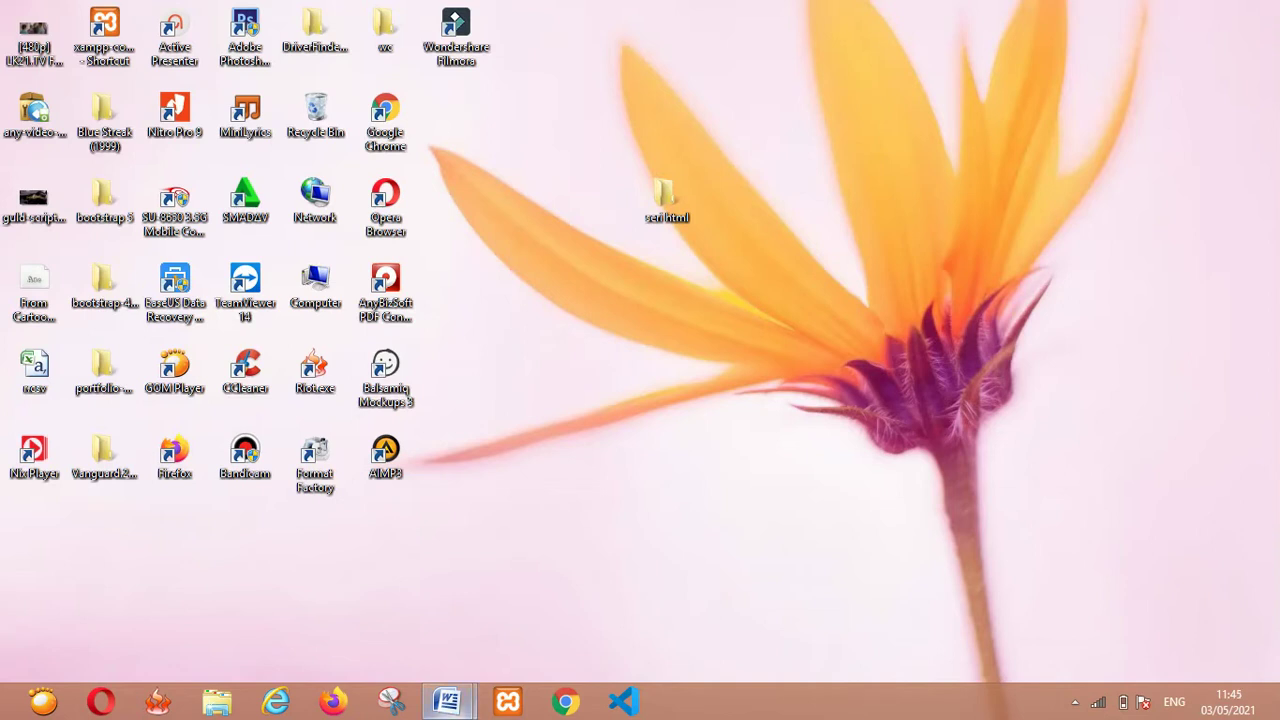
Bring the JOURNAL VOUCHER reference forward and select parts of its table to study the rows
{"action": "mouse_move", "coordinate": [447, 701]}
{"action": "left_click", "coordinate": [389, 629]}
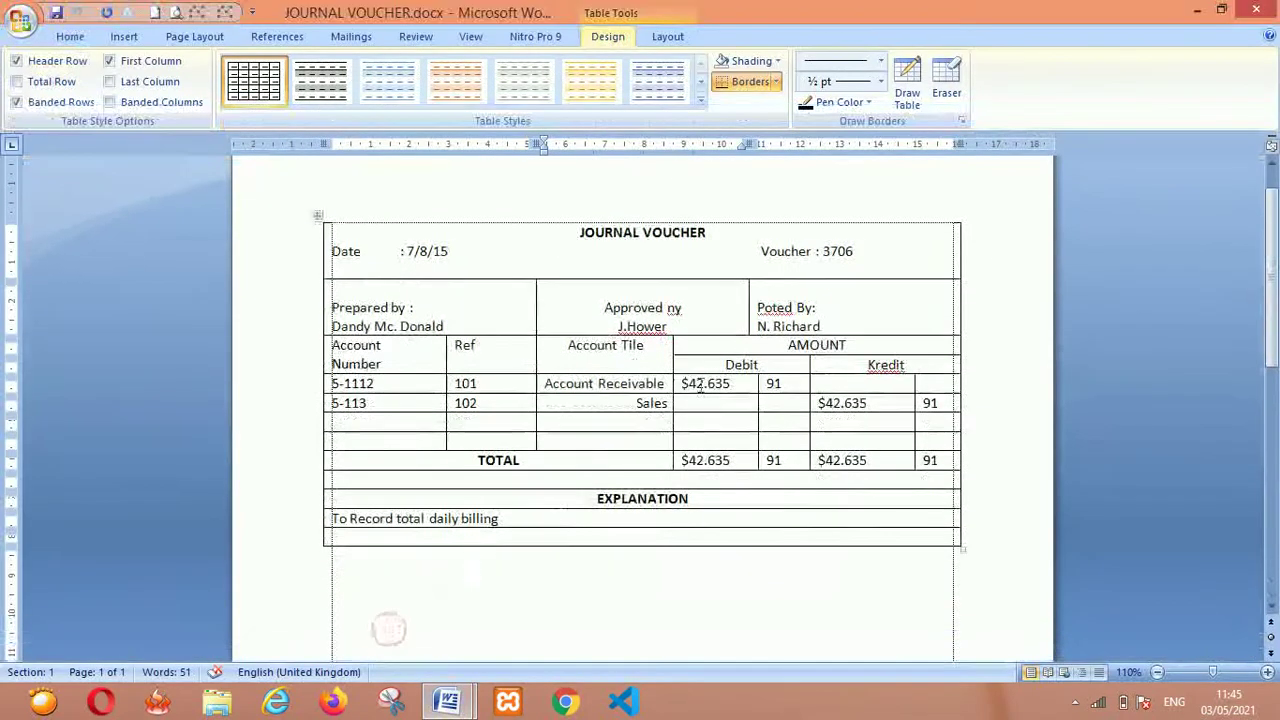
{"action": "left_click", "coordinate": [423, 358]}
{"action": "left_click_drag", "start_coordinate": [379, 251], "coordinate": [886, 541]}
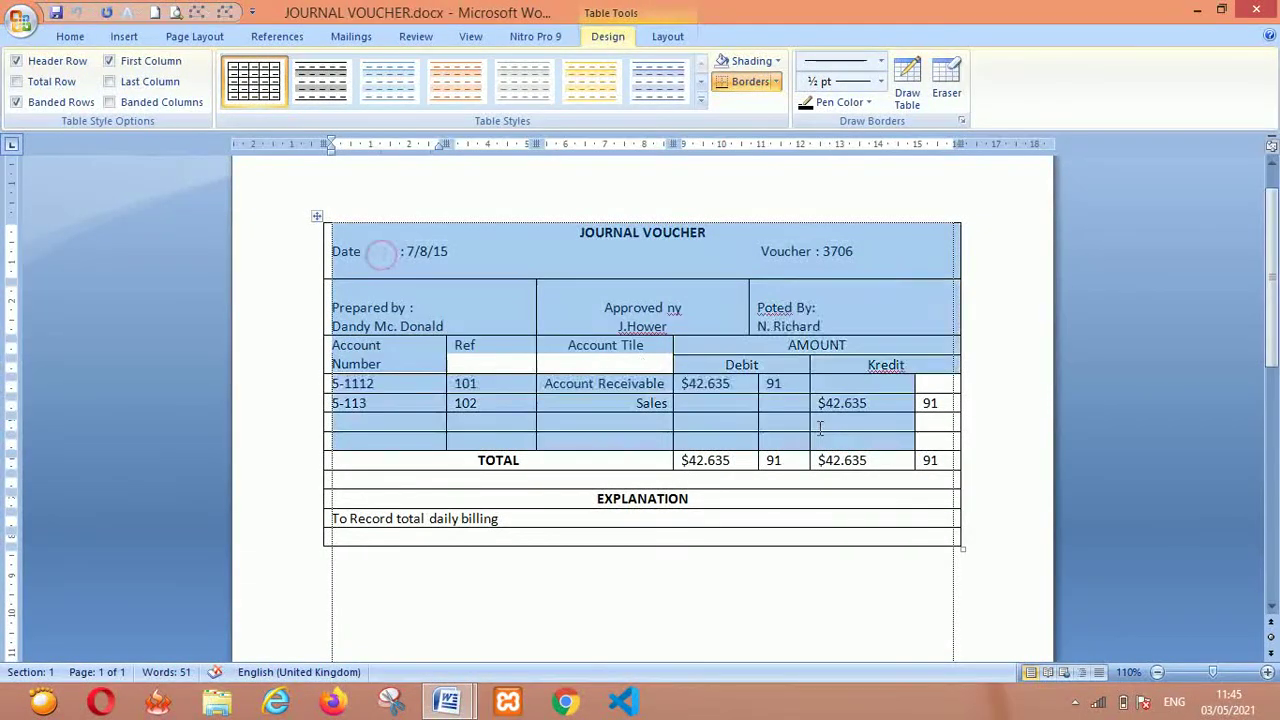
{"action": "left_click", "coordinate": [440, 332]}
{"action": "left_click", "coordinate": [441, 298]}
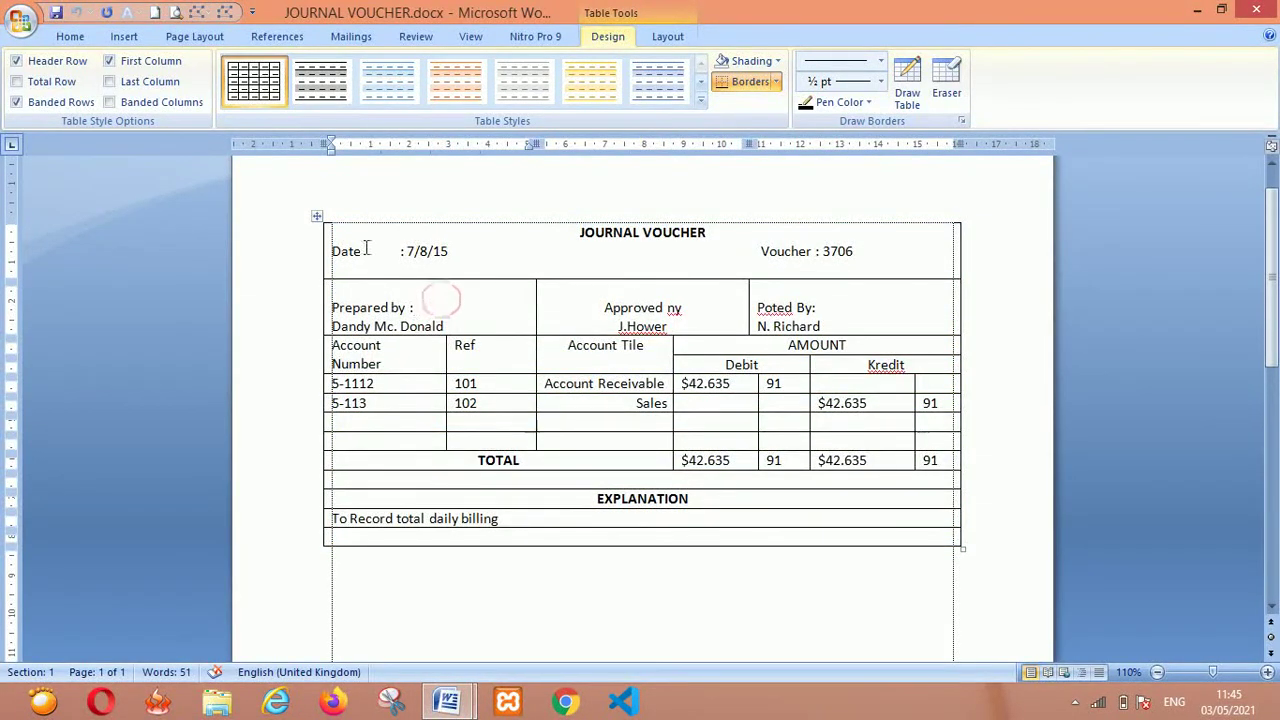
{"action": "mouse_move", "coordinate": [355, 298]}
{"action": "left_mouse_down"}
{"action": "mouse_move", "coordinate": [925, 450]}
{"action": "mouse_move", "coordinate": [918, 538]}
{"action": "left_mouse_up"}
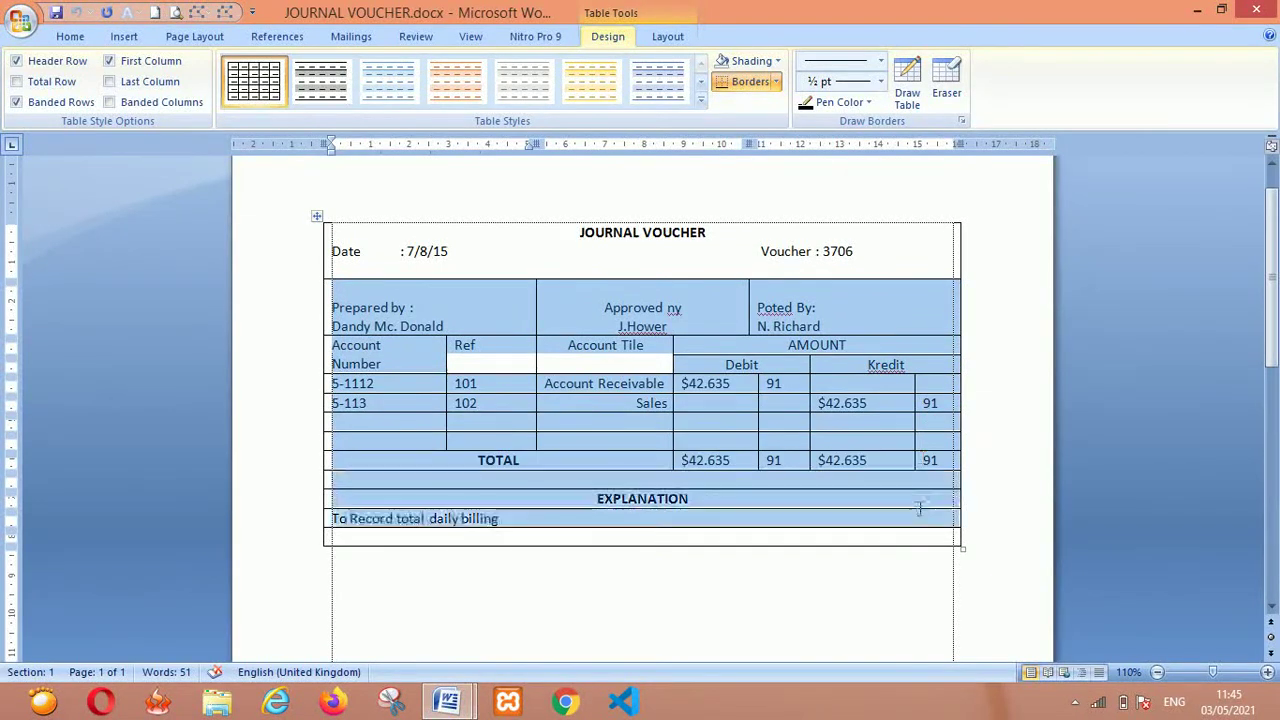
{"action": "left_click", "coordinate": [706, 363]}
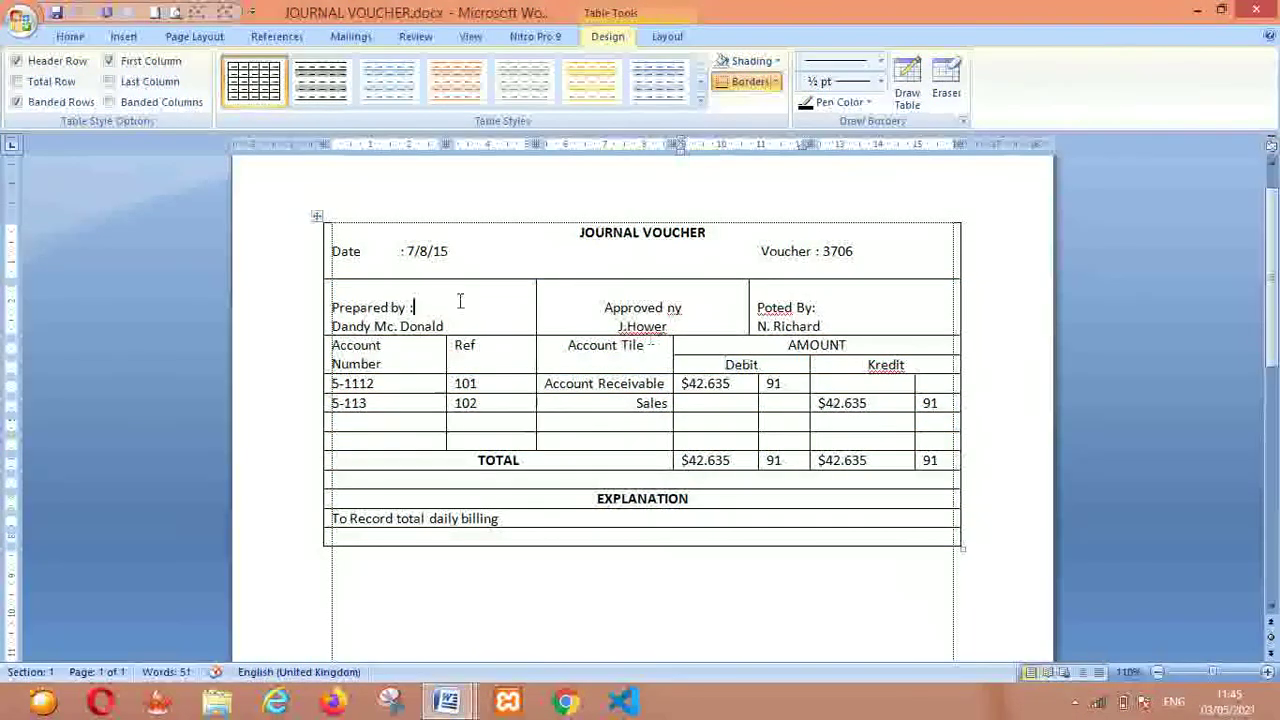
{"action": "left_click_drag", "start_coordinate": [457, 297], "coordinate": [497, 342]}
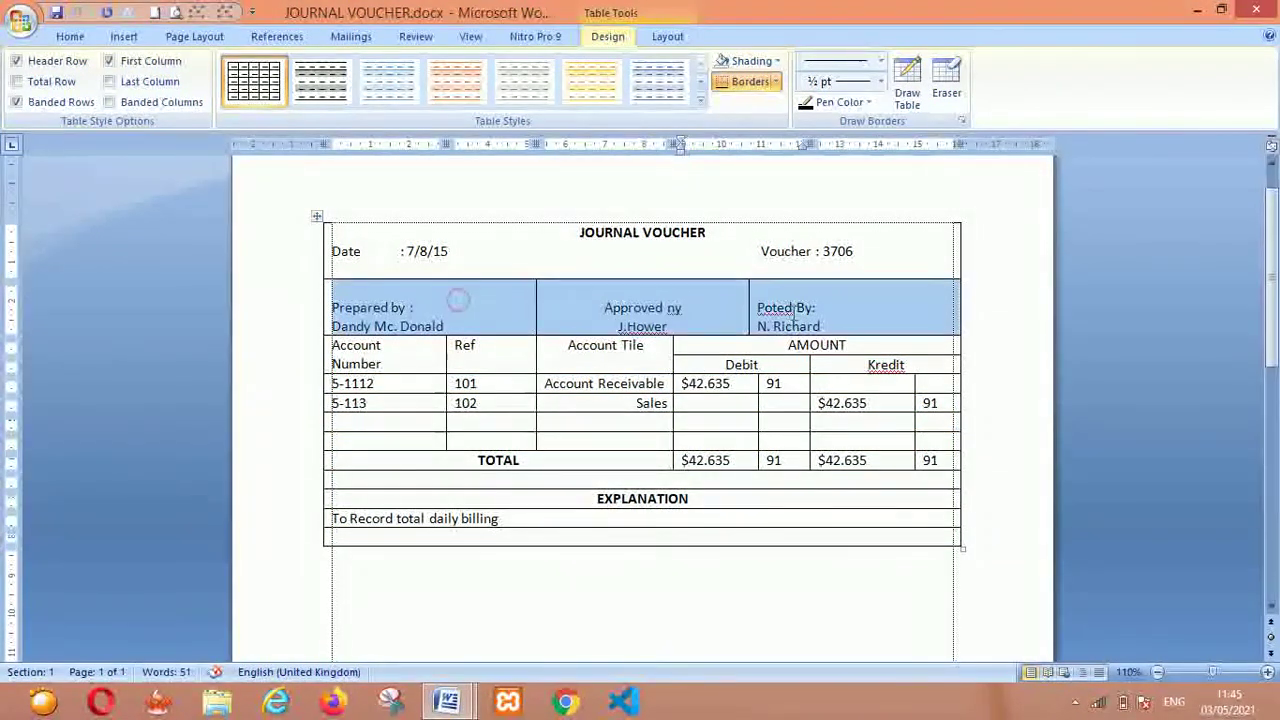
{"action": "left_click", "coordinate": [388, 385]}
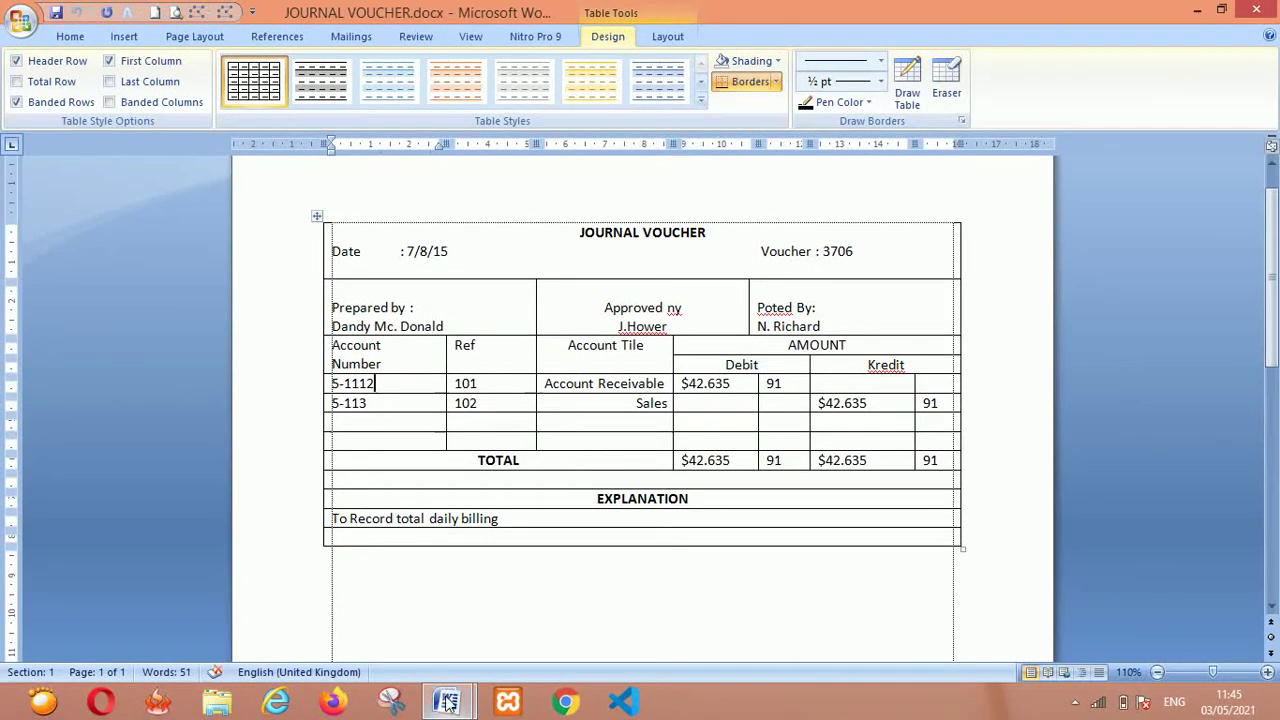
Switch between Document1 and the reference voucher to check the Date and preparer rows
{"action": "mouse_move", "coordinate": [447, 702]}
{"action": "left_click", "coordinate": [538, 625]}
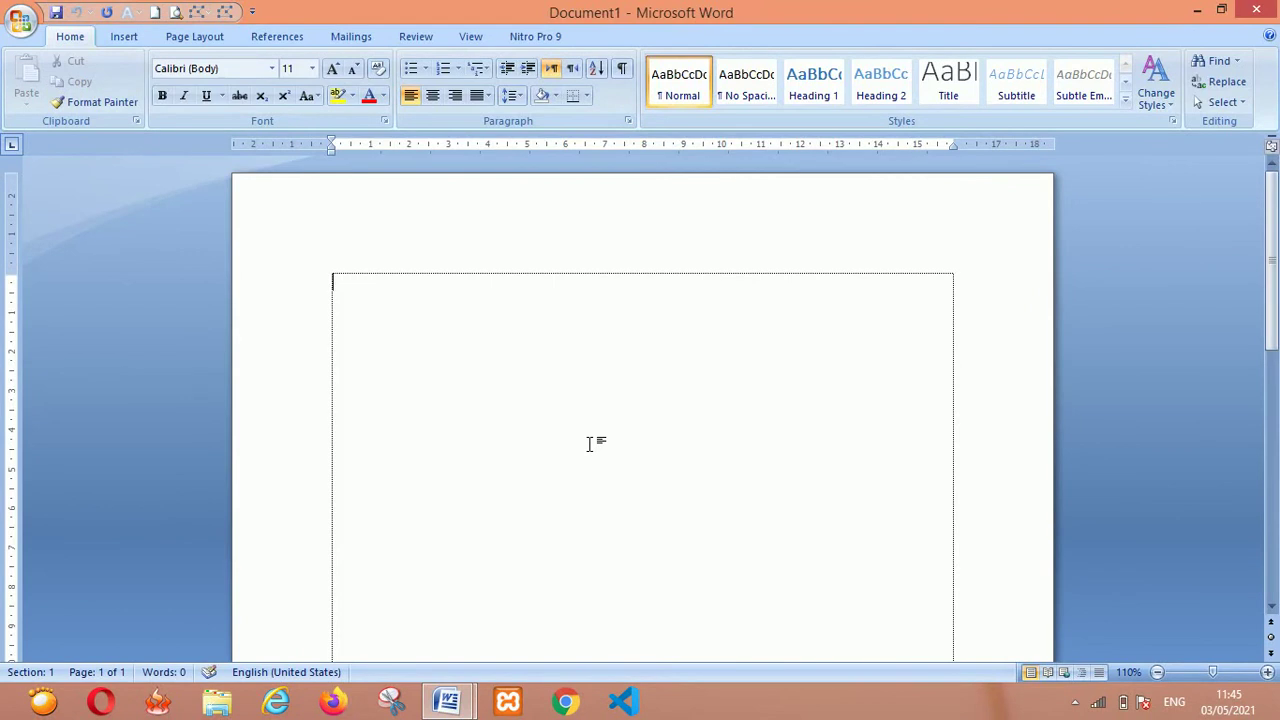
{"action": "key", "text": "alt+Tab"}
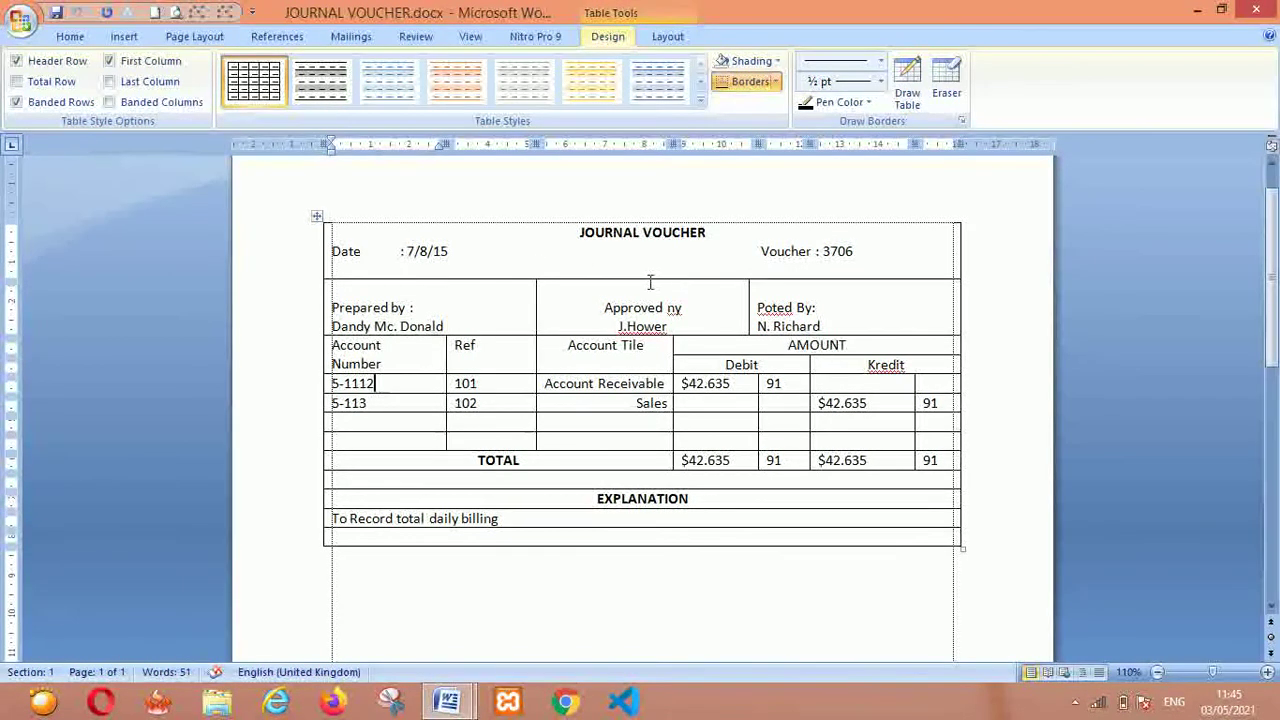
{"action": "left_click", "coordinate": [475, 238]}
{"action": "left_click", "coordinate": [484, 320]}
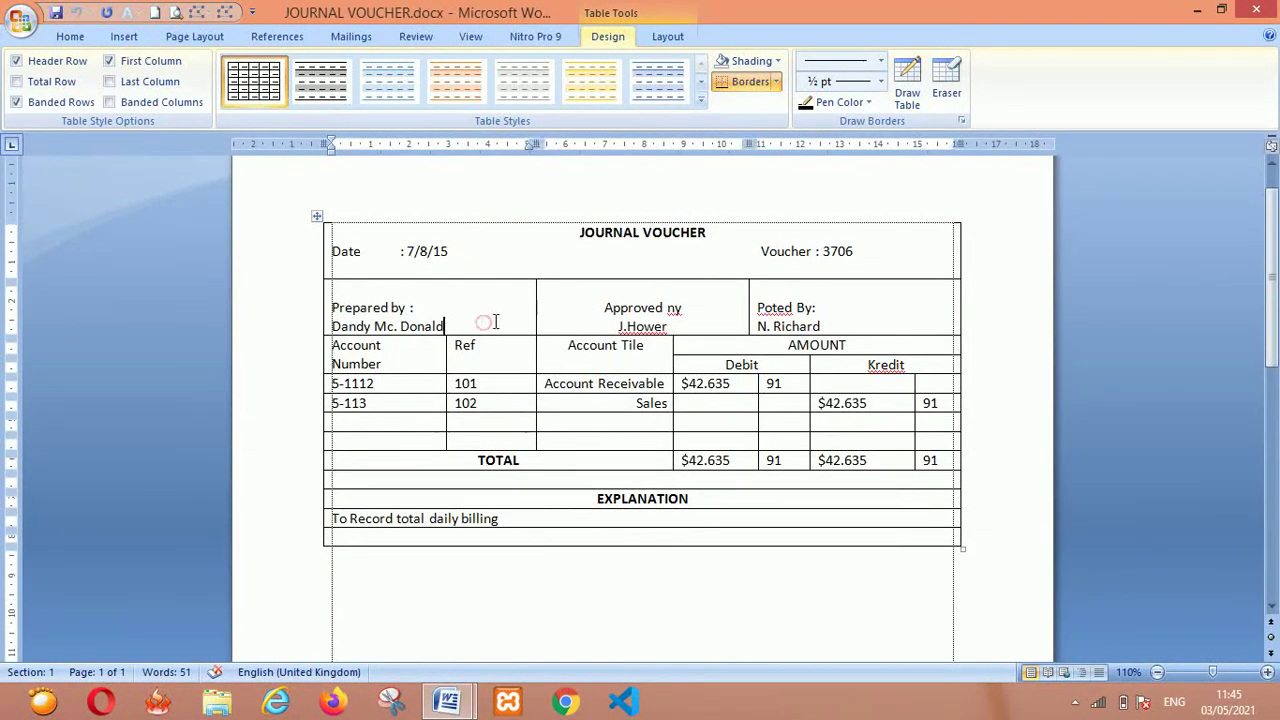
Start a new blank Document1 with Ctrl+N and bring up the Insert Table choices
{"action": "key", "text": "ctrl+n"}
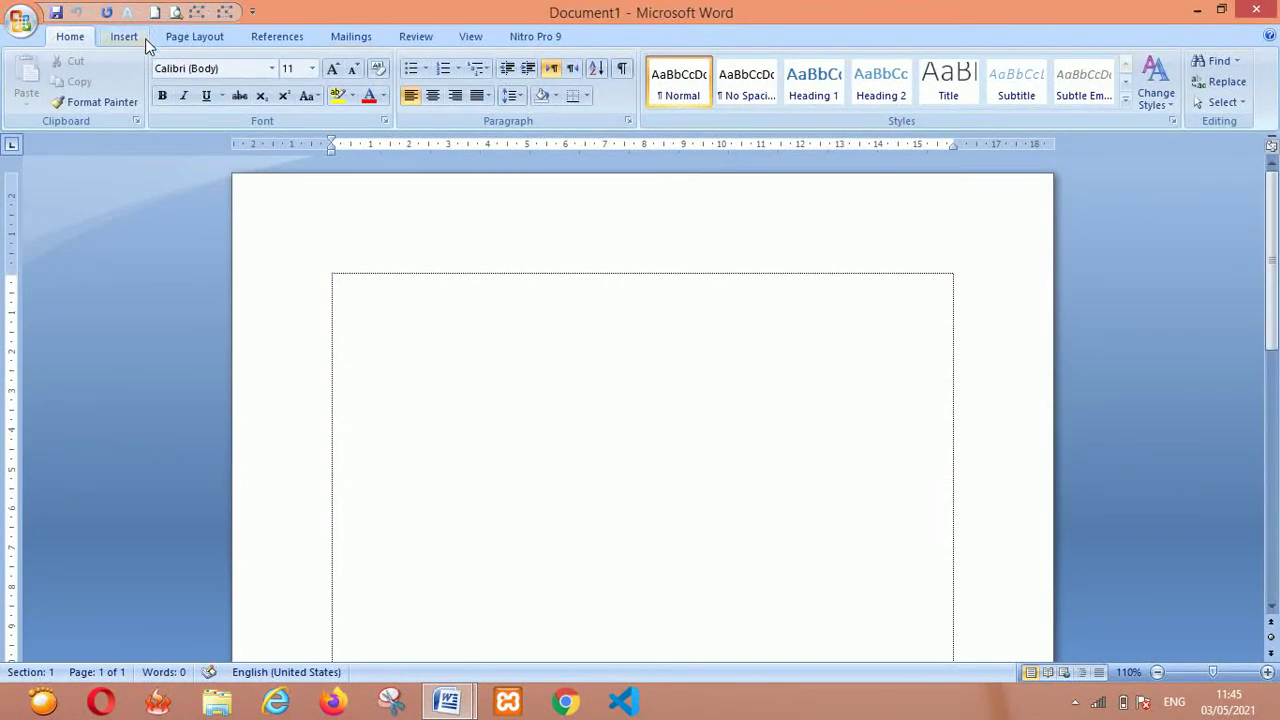
{"action": "left_click", "coordinate": [125, 38]}
{"action": "left_click", "coordinate": [154, 90]}
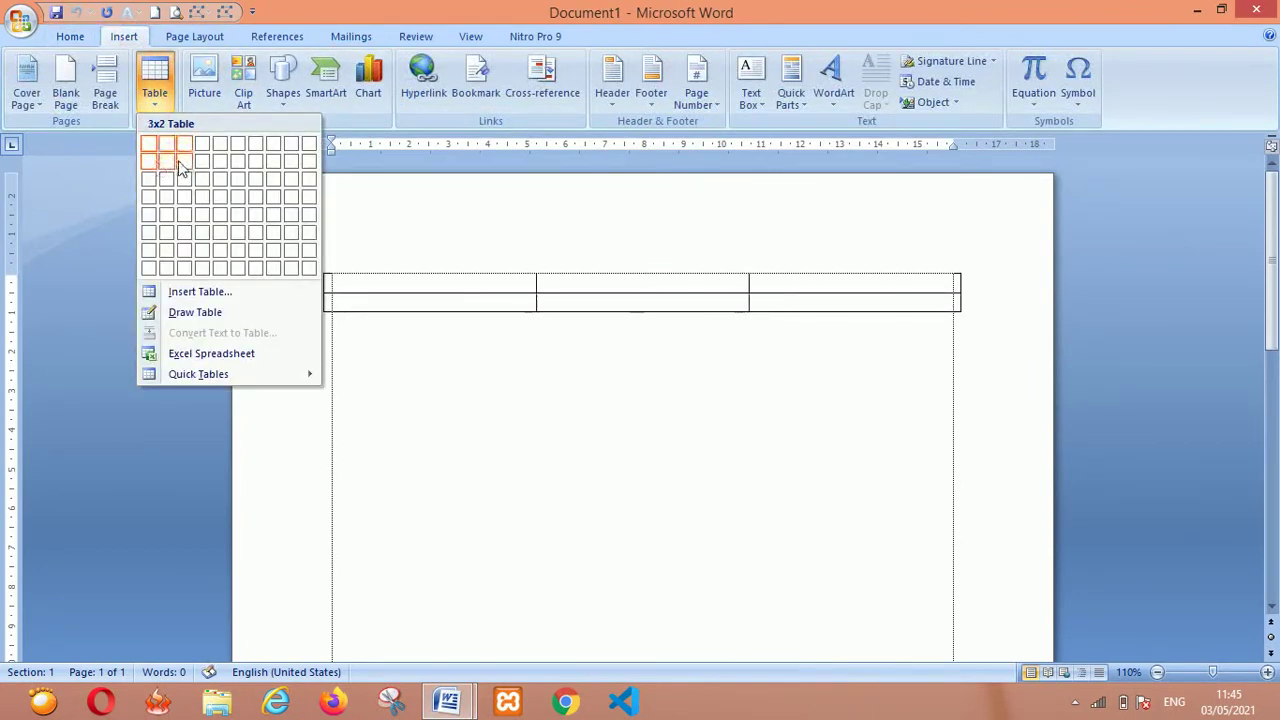
Insert a 3-column by 2-row table and merge its top row into a single cell
{"action": "left_click", "coordinate": [183, 163]}
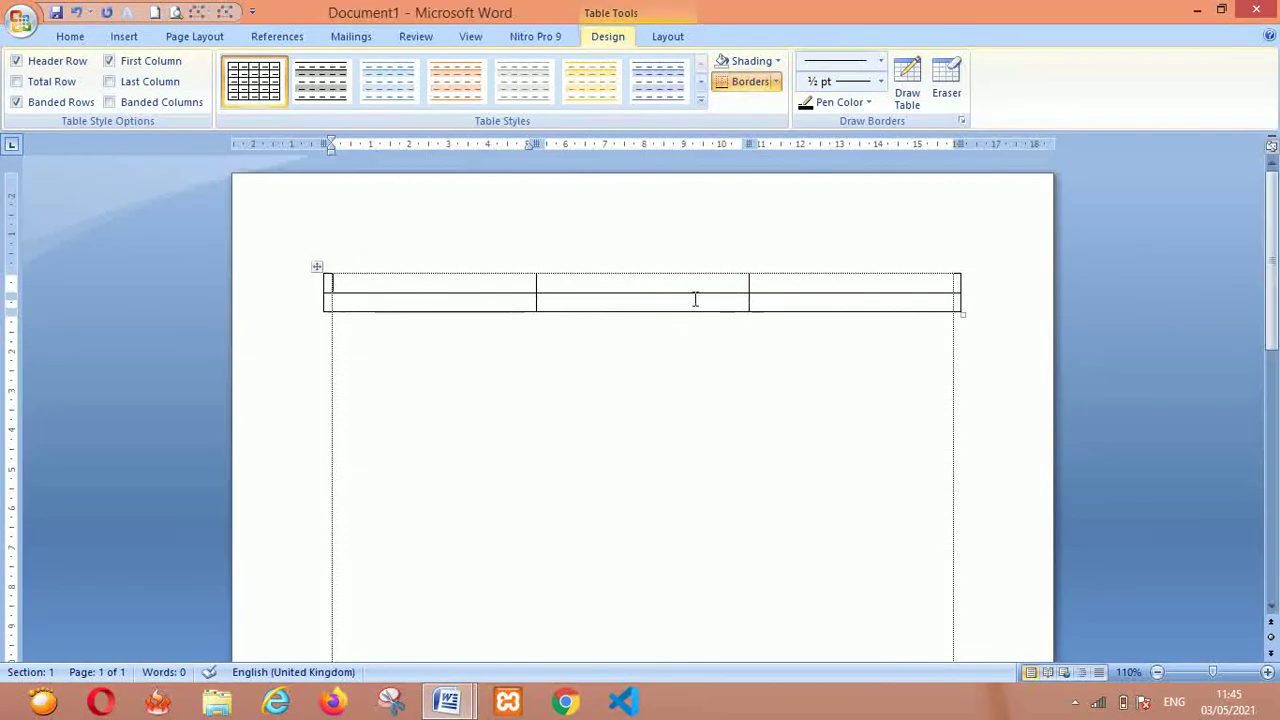
{"action": "left_click_drag", "start_coordinate": [474, 287], "coordinate": [783, 287]}
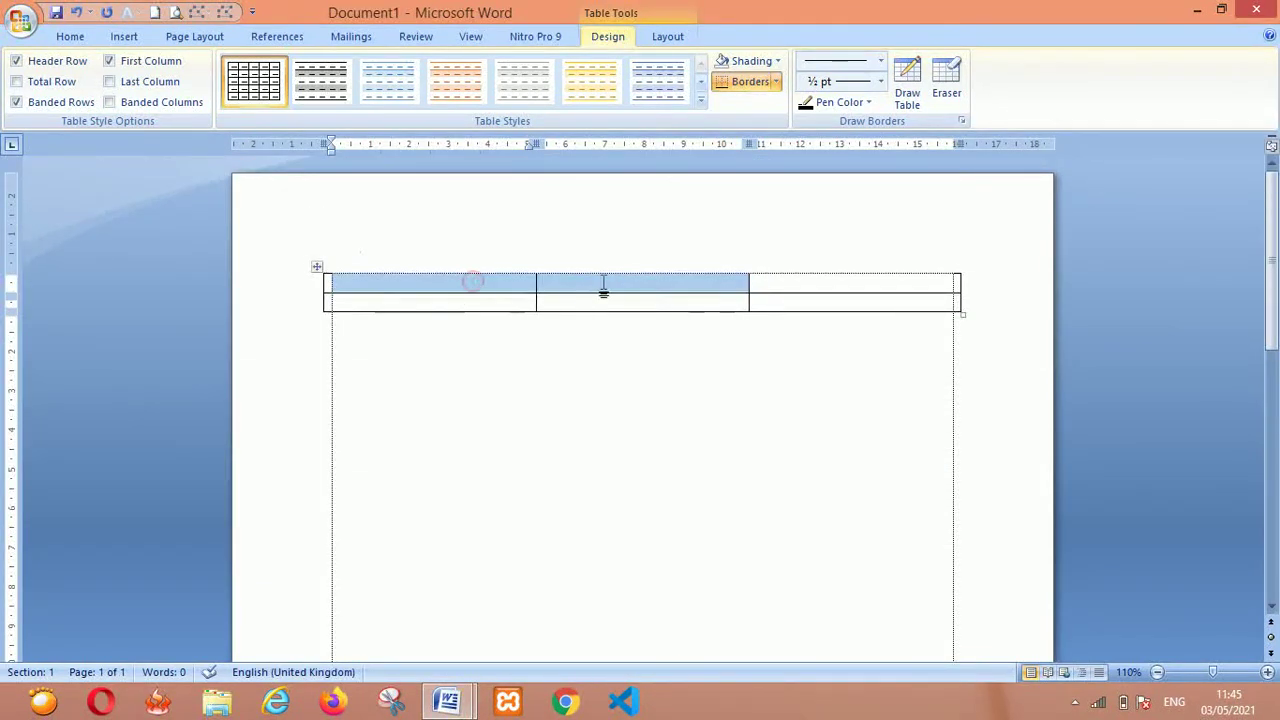
{"action": "right_click", "coordinate": [758, 292]}
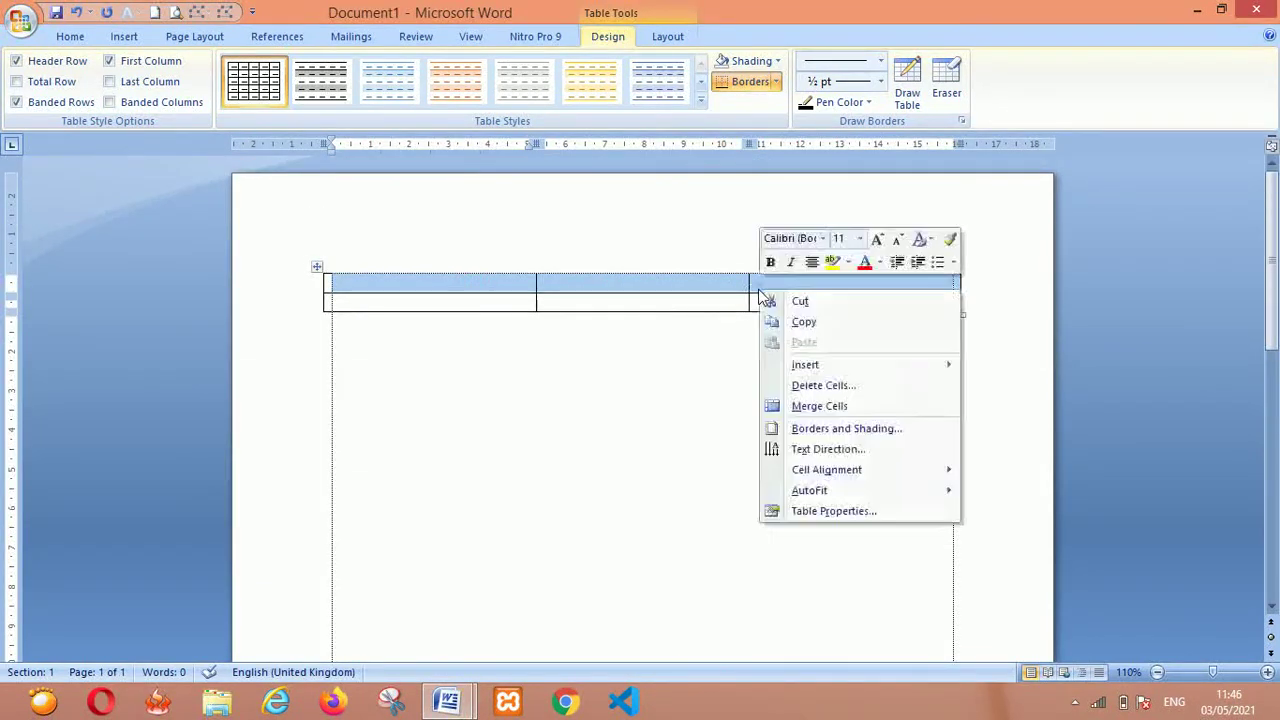
{"action": "left_click", "coordinate": [832, 412]}
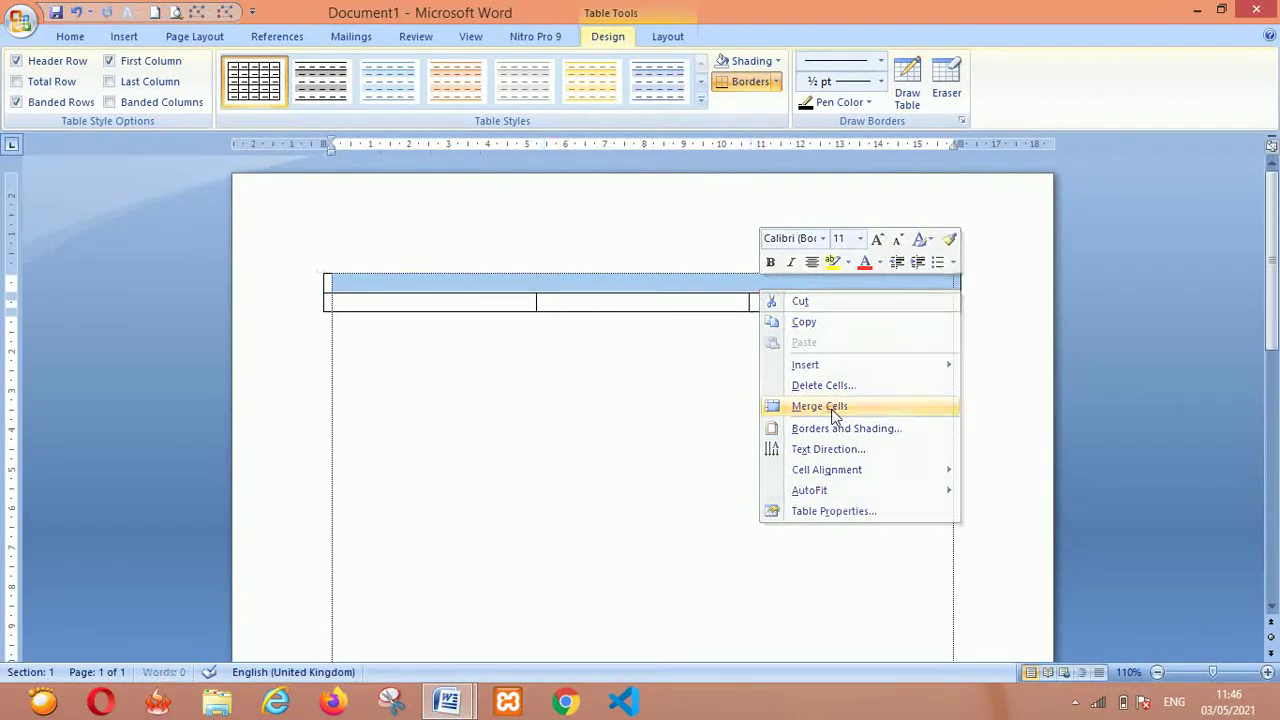
{"action": "left_click", "coordinate": [668, 280]}
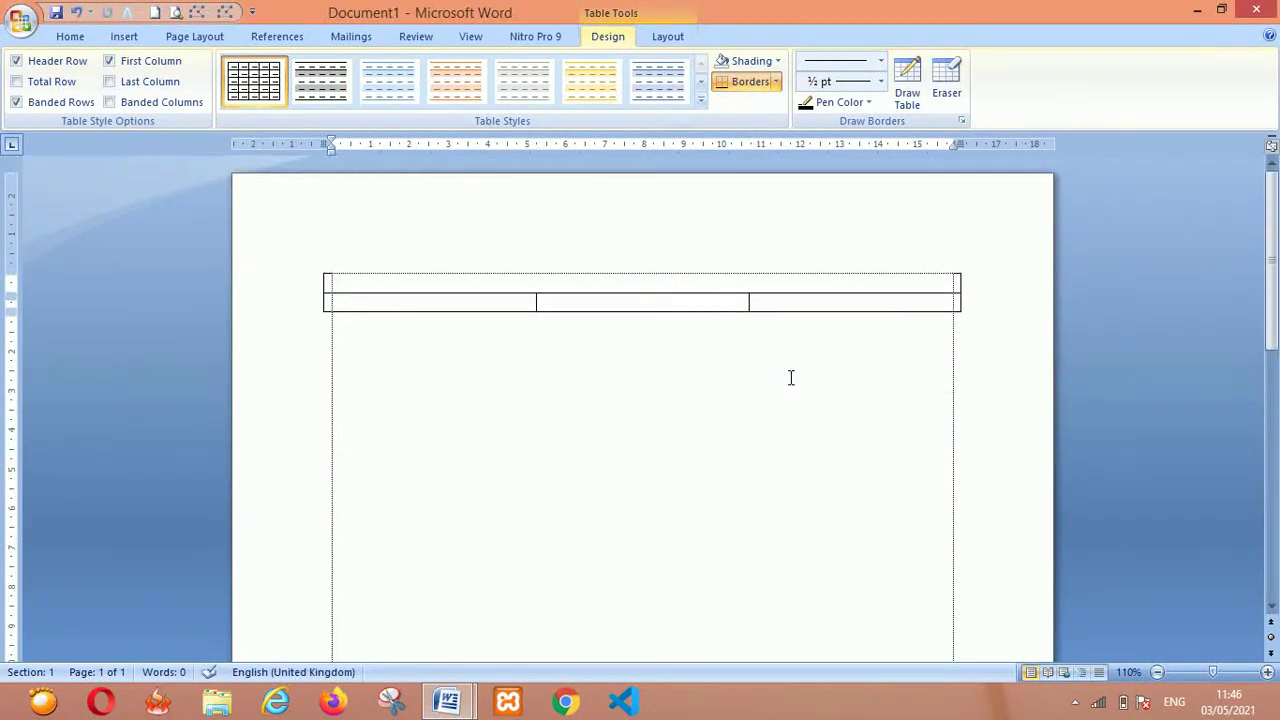
Type the centred heading JOURNAL VOUCHER in the merged top cell
{"action": "type", "text": "JOURNAL VOUCHER"}
{"action": "key", "text": "ctrl+e"}
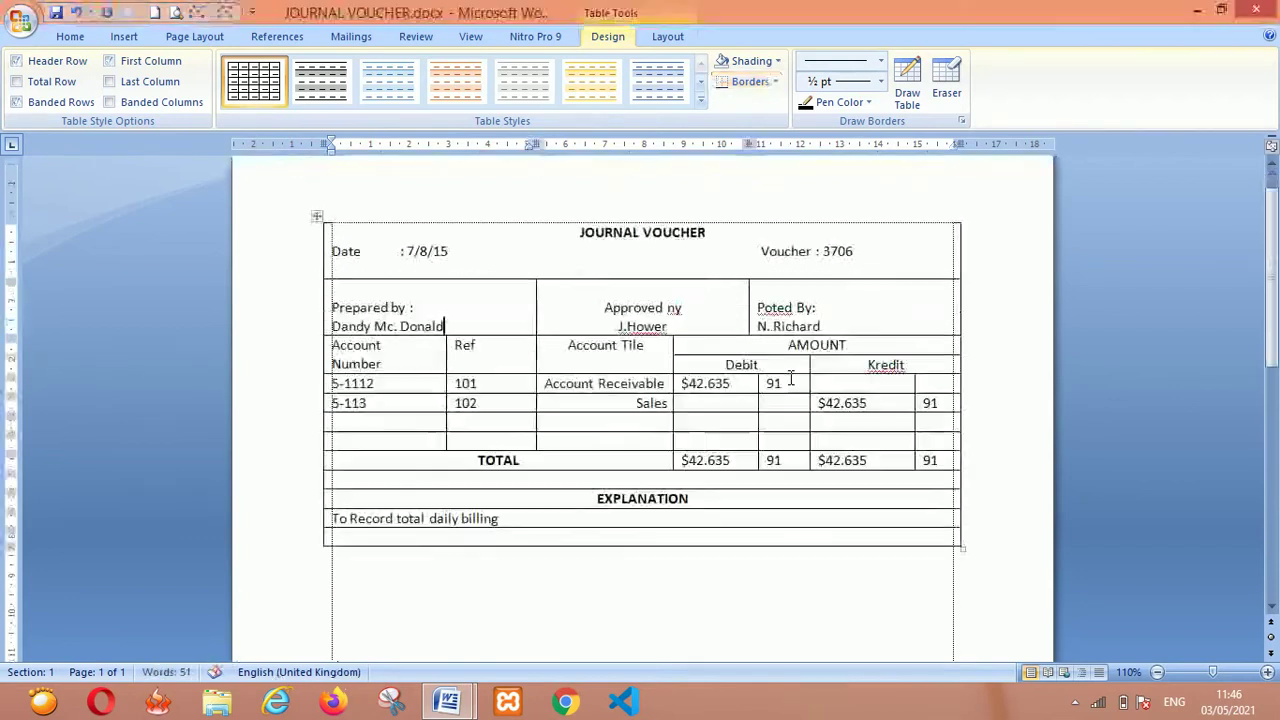
{"action": "key", "text": "alt"}
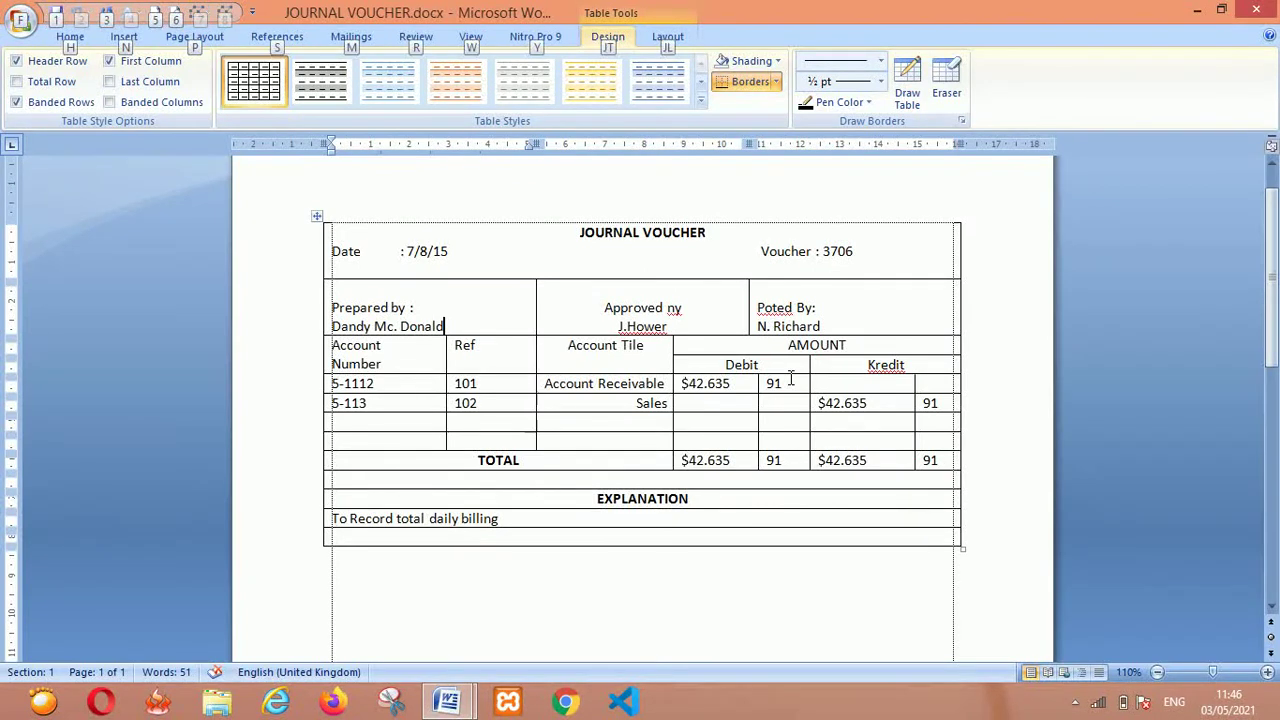
{"action": "key", "text": "alt+Tab"}
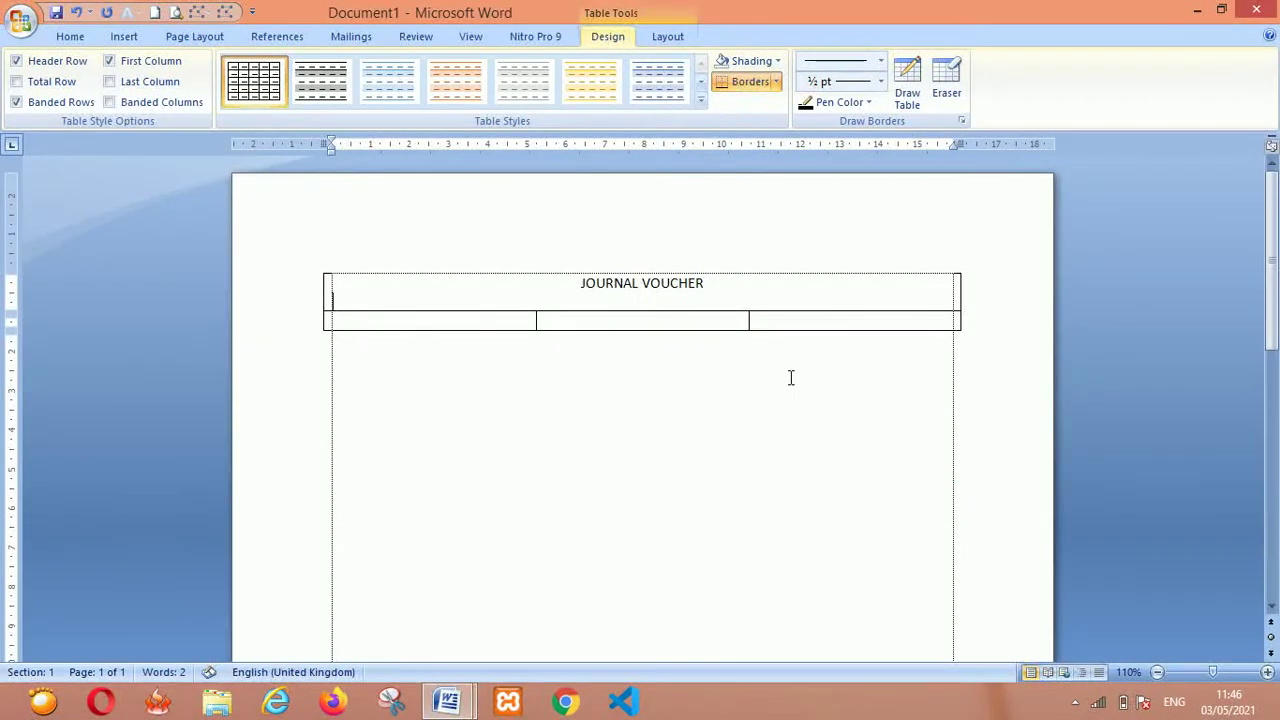
{"action": "key", "text": "alt+Tab"}
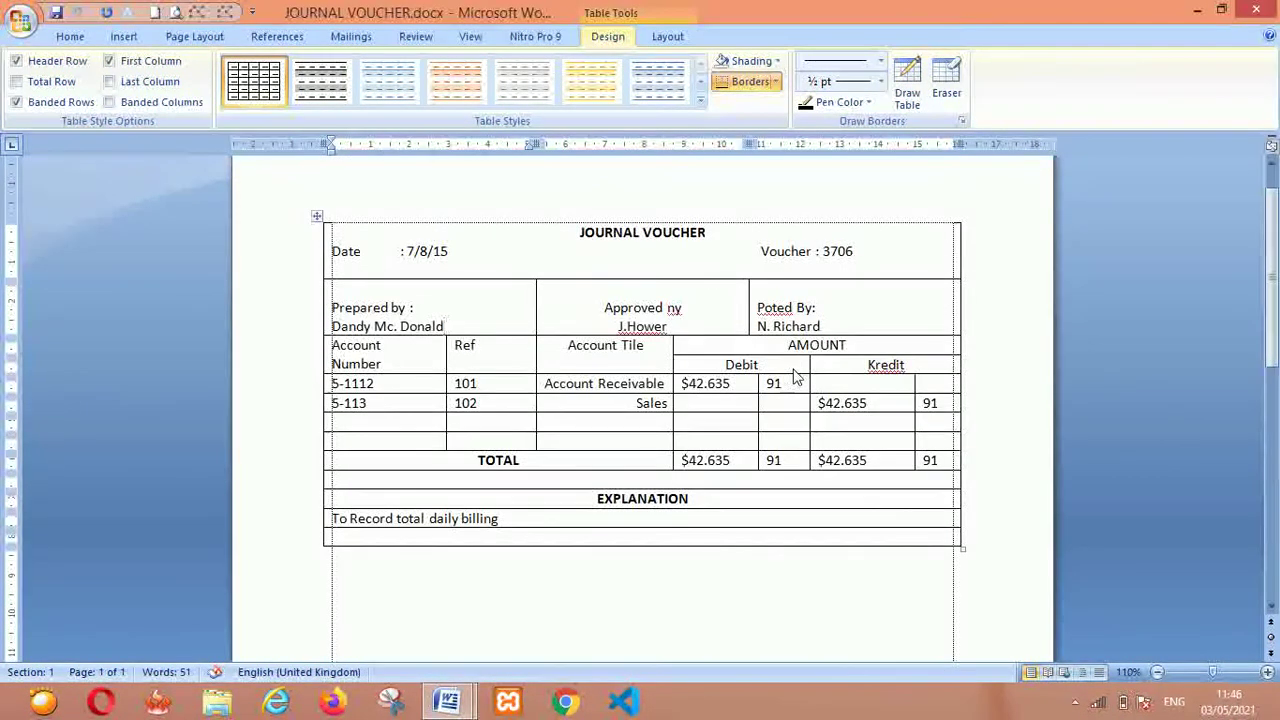
{"action": "key", "text": "alt+Tab"}
Type Date on the next line and add a left tab stop at about 2 cm
{"action": "type", "text": "Date"}
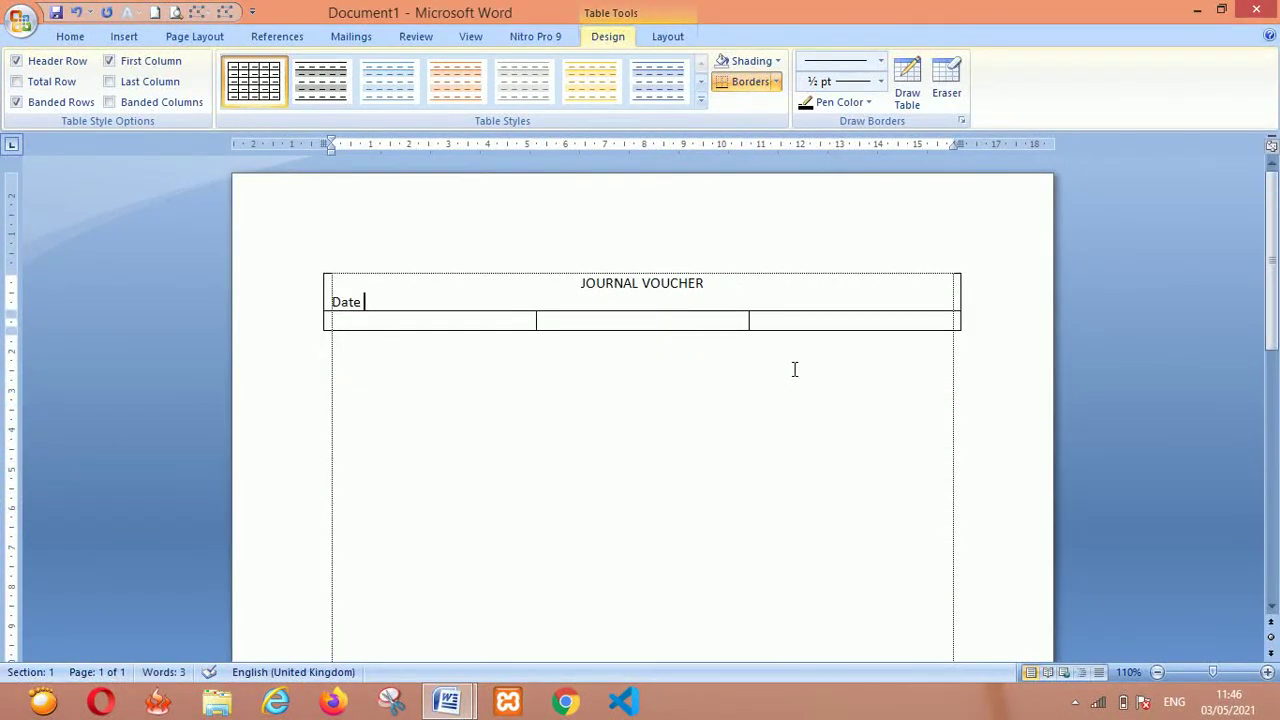
{"action": "key", "text": "alt+Tab"}
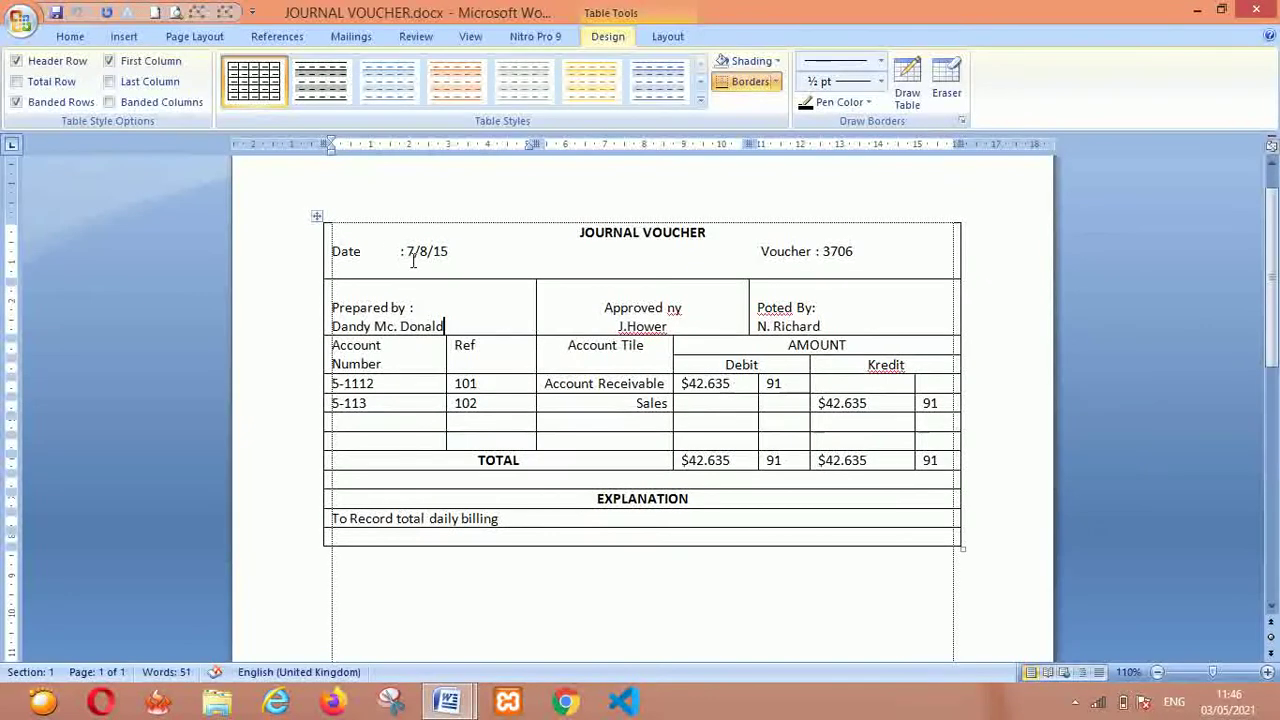
{"action": "key", "text": "alt+Tab"}
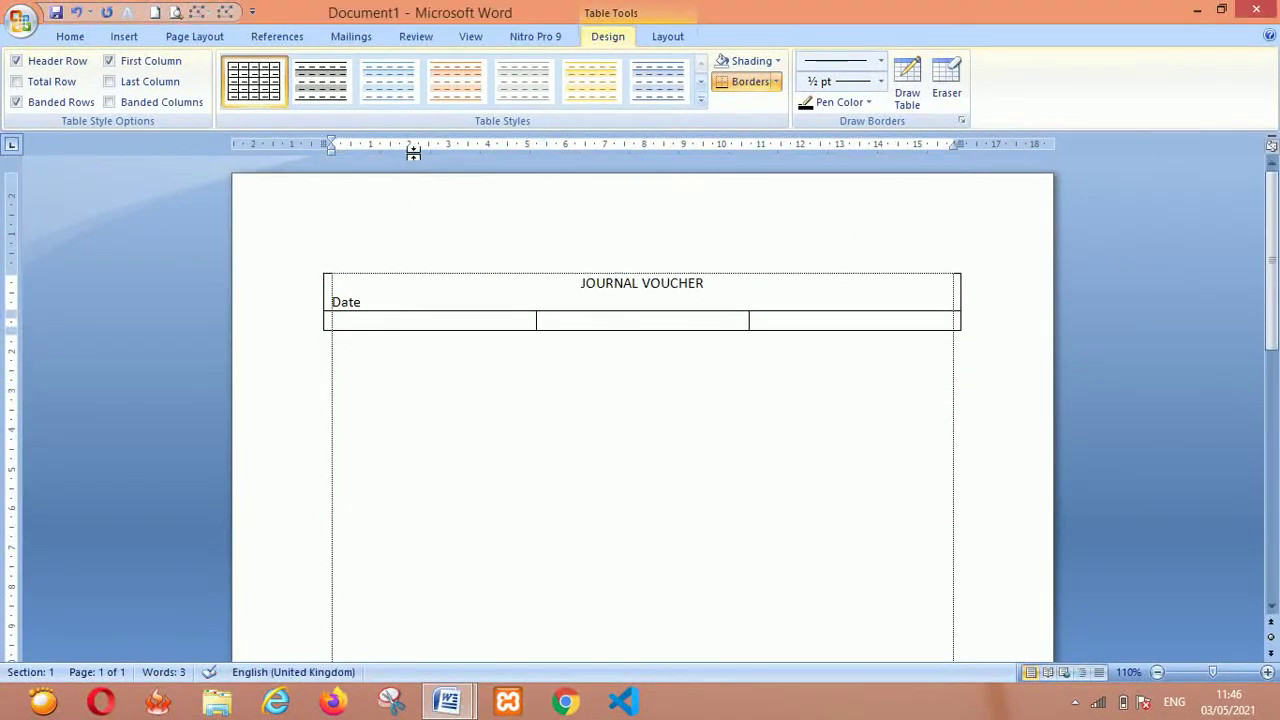
{"action": "left_click", "coordinate": [409, 149]}
{"action": "key", "text": "Down"}
Move past Date to the 2 cm tab stop and begin the date with 7
{"action": "left_click", "coordinate": [371, 302]}
{"action": "key", "text": "ctrl+Tab"}
{"action": "key", "text": "BackSpace"}
{"action": "left_click", "coordinate": [385, 321]}
{"action": "left_click", "coordinate": [365, 302]}
{"action": "key", "text": "ctrl+Tab"}
{"action": "key", "text": "alt"}
{"action": "type", "text": "7 /"}
{"action": "key", "text": "BackSpace"}
{"action": "key", "text": "BackSpace"}
Complete the date as 7/8/15 and add 'Voucher : 3706' at the right of that line
{"action": "type", "text": "/8/15"}
{"action": "left_click", "coordinate": [856, 305]}
{"action": "key", "text": "alt+Tab"}
{"action": "key", "text": "alt+Tab"}
{"action": "type", "text": "Voucher"}
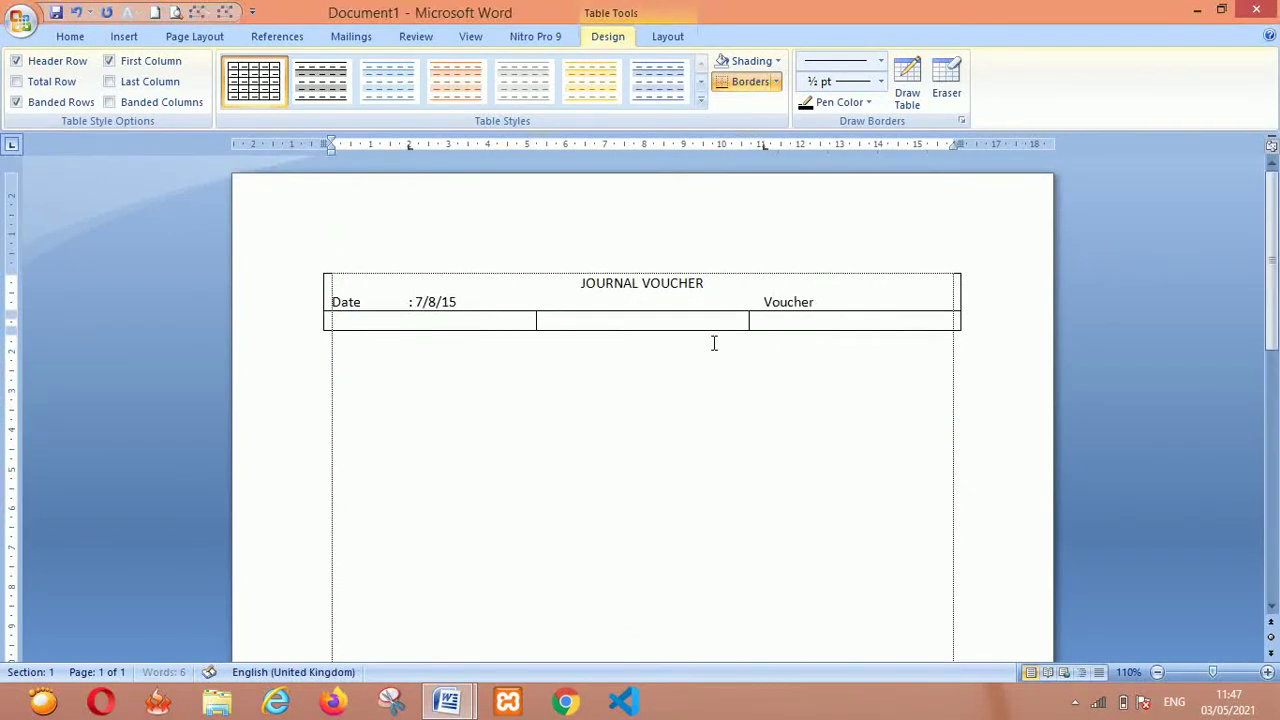
{"action": "key", "text": "alt+Tab"}
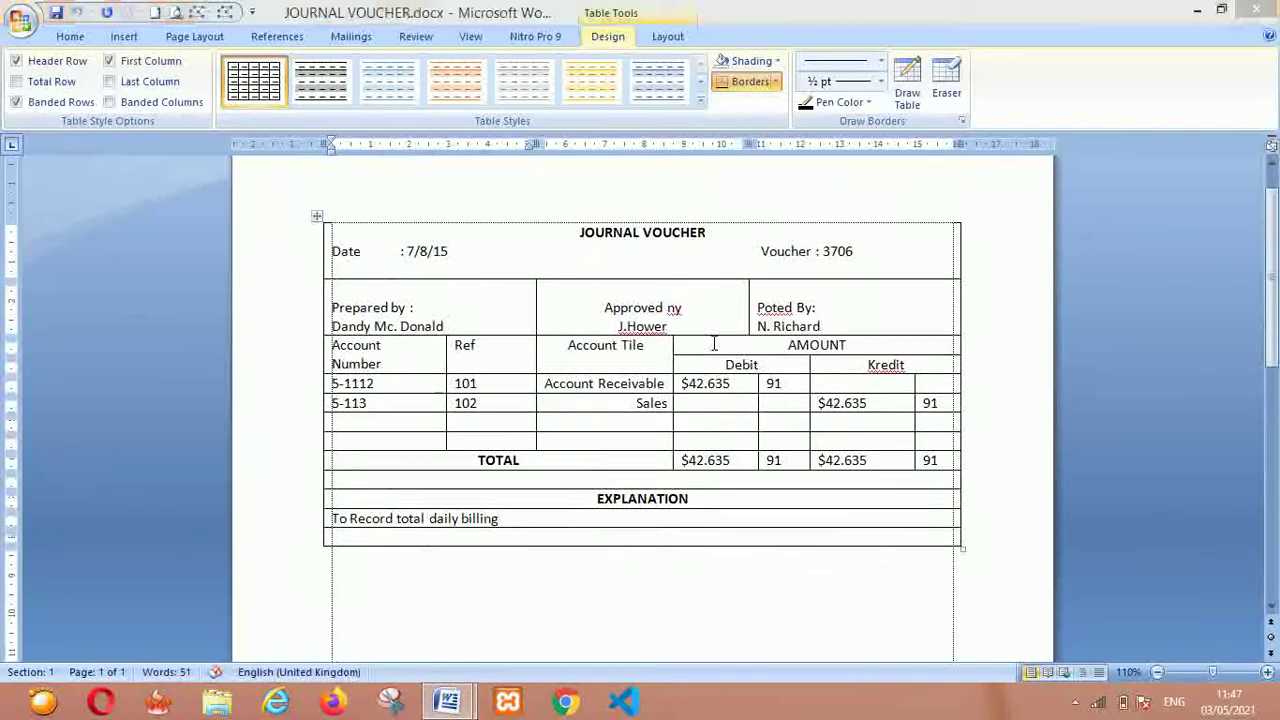
{"action": "key", "text": "alt+Tab"}
{"action": "type", "text": ": 37"}
{"action": "type", "text": "06"}
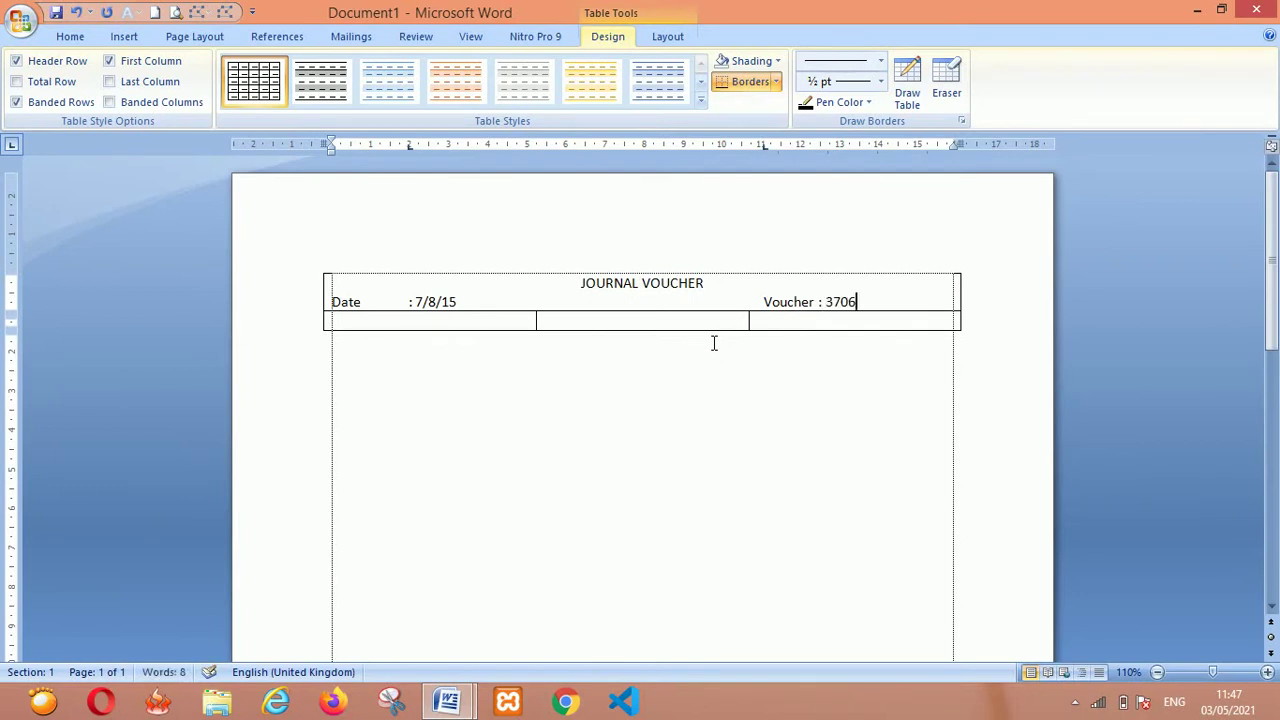
{"action": "key", "text": "Return"}
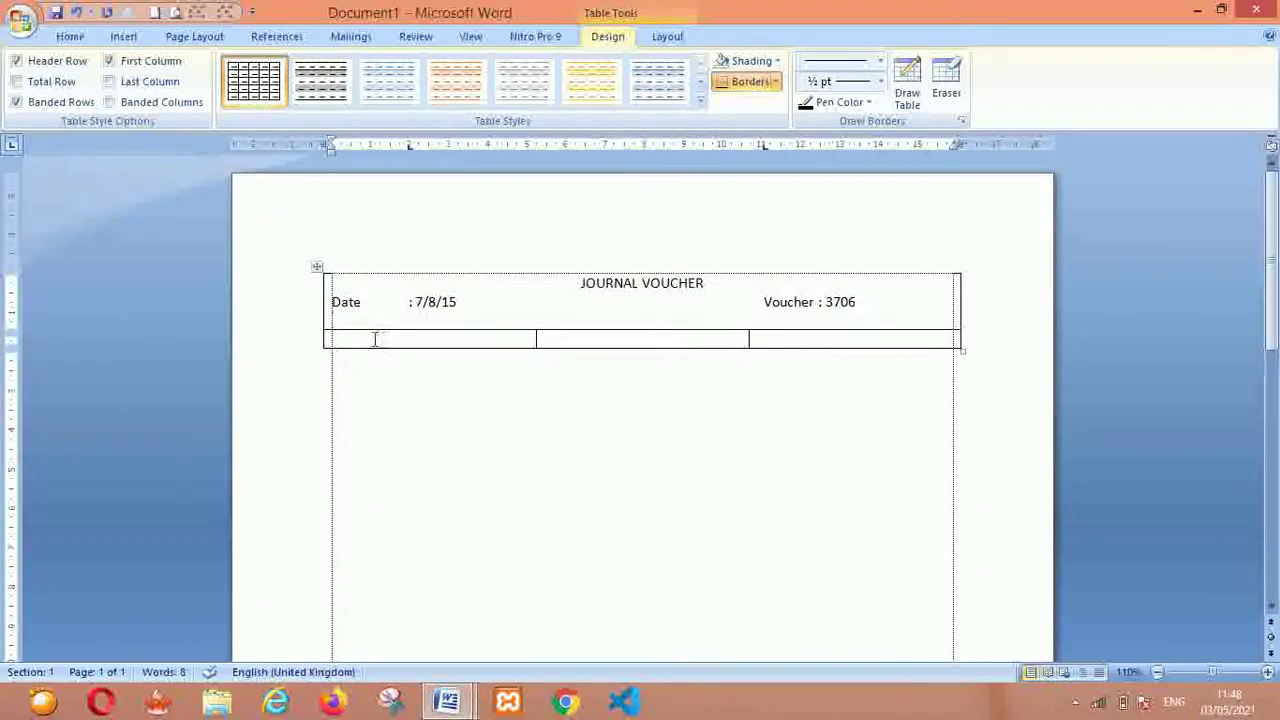
Make the second row taller and type 'Prepared By :' in its first cell, starting a new line
{"action": "left_click_drag", "start_coordinate": [381, 347], "coordinate": [381, 366]}
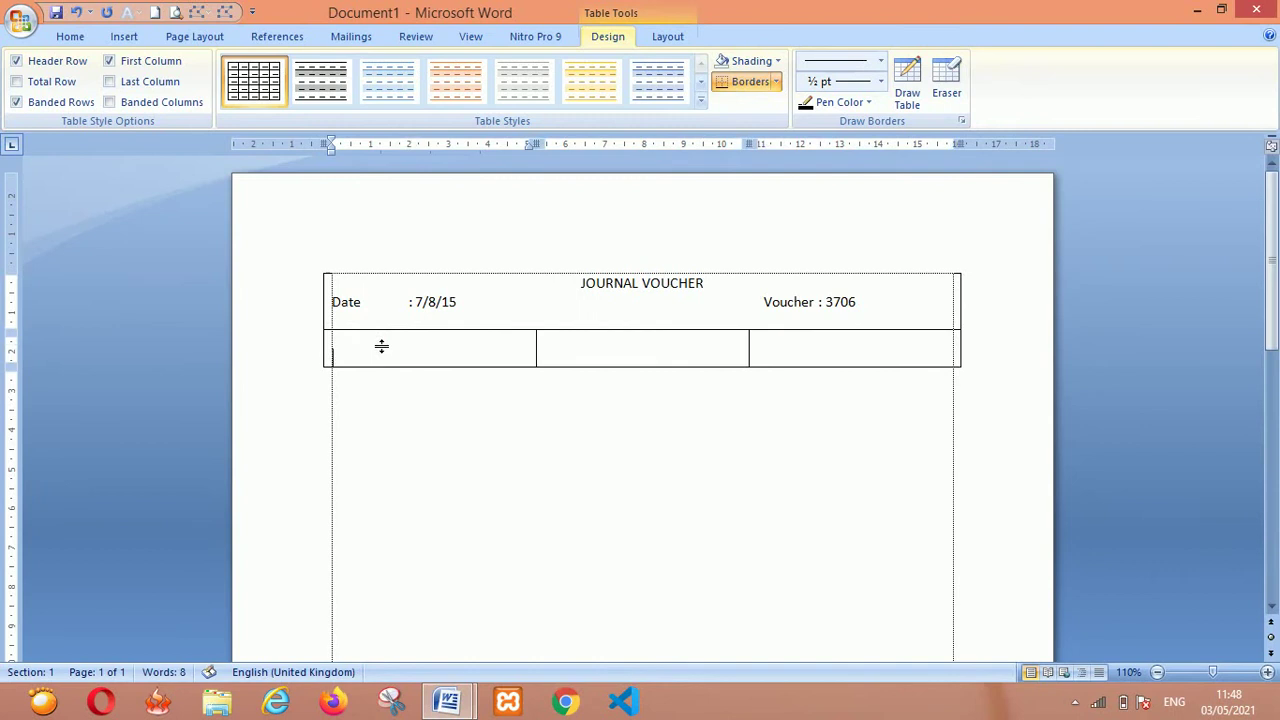
{"action": "type", "text": "Prepa"}
{"action": "key", "text": "BackSpace"}
{"action": "type", "text": "red"}
{"action": "type", "text": " By"}
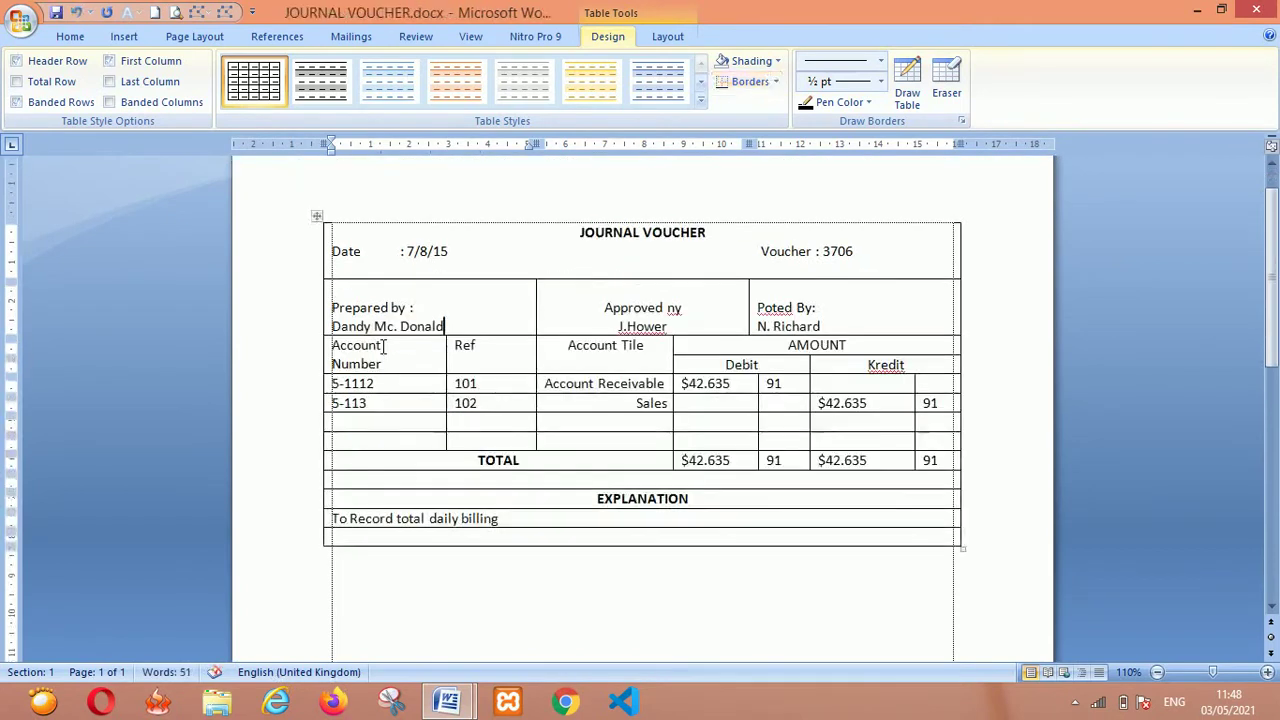
{"action": "type", "text": " :"}
{"action": "key", "text": "Return"}
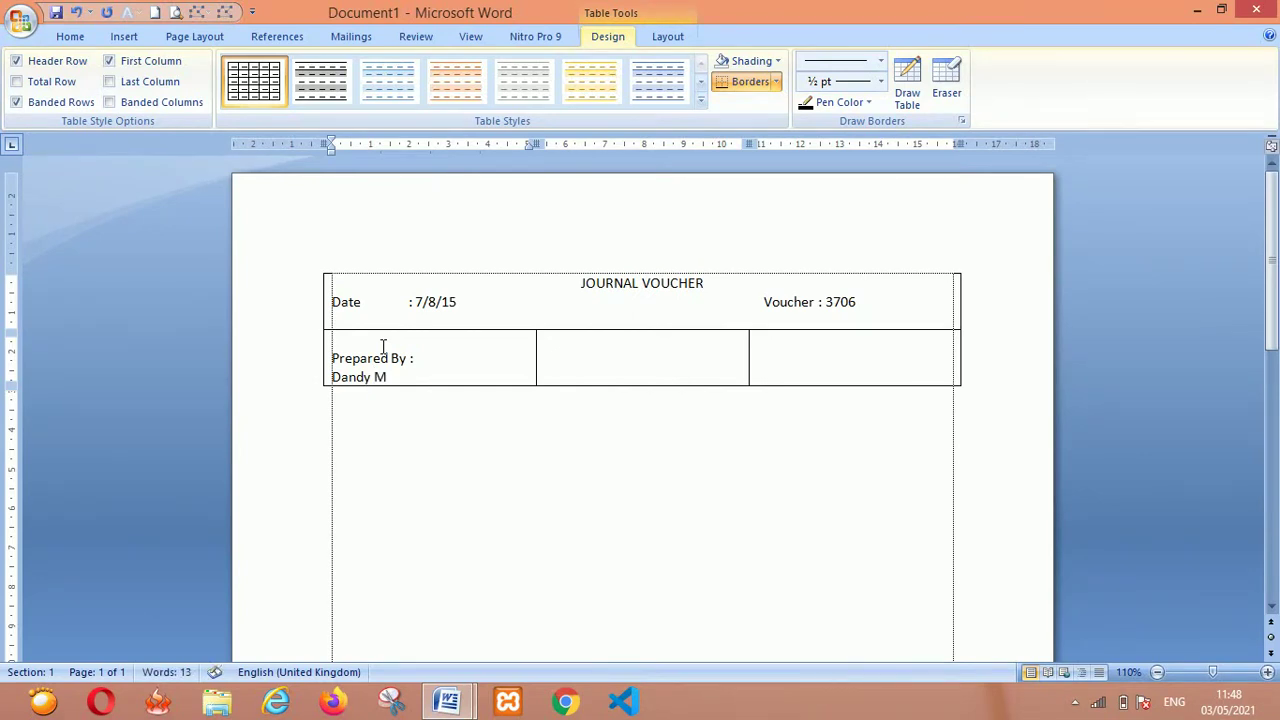
{"action": "key", "text": "alt+Tab"}
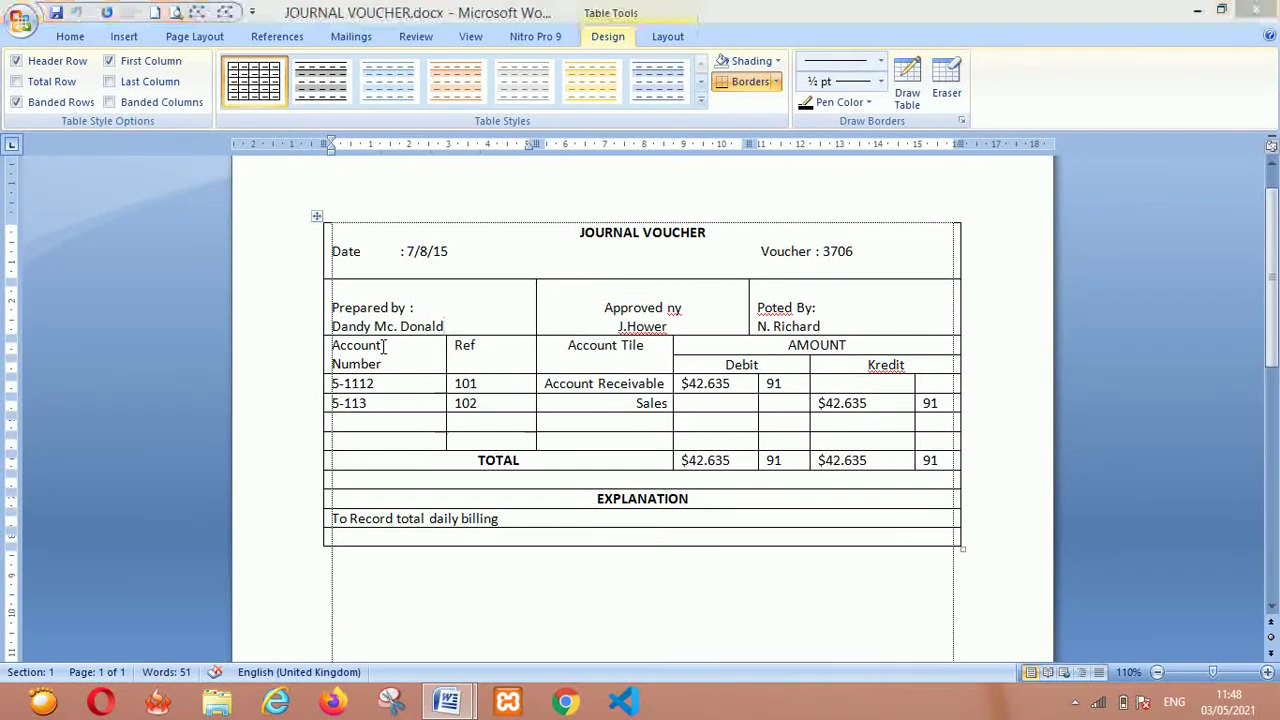
{"action": "key", "text": "alt+Tab"}
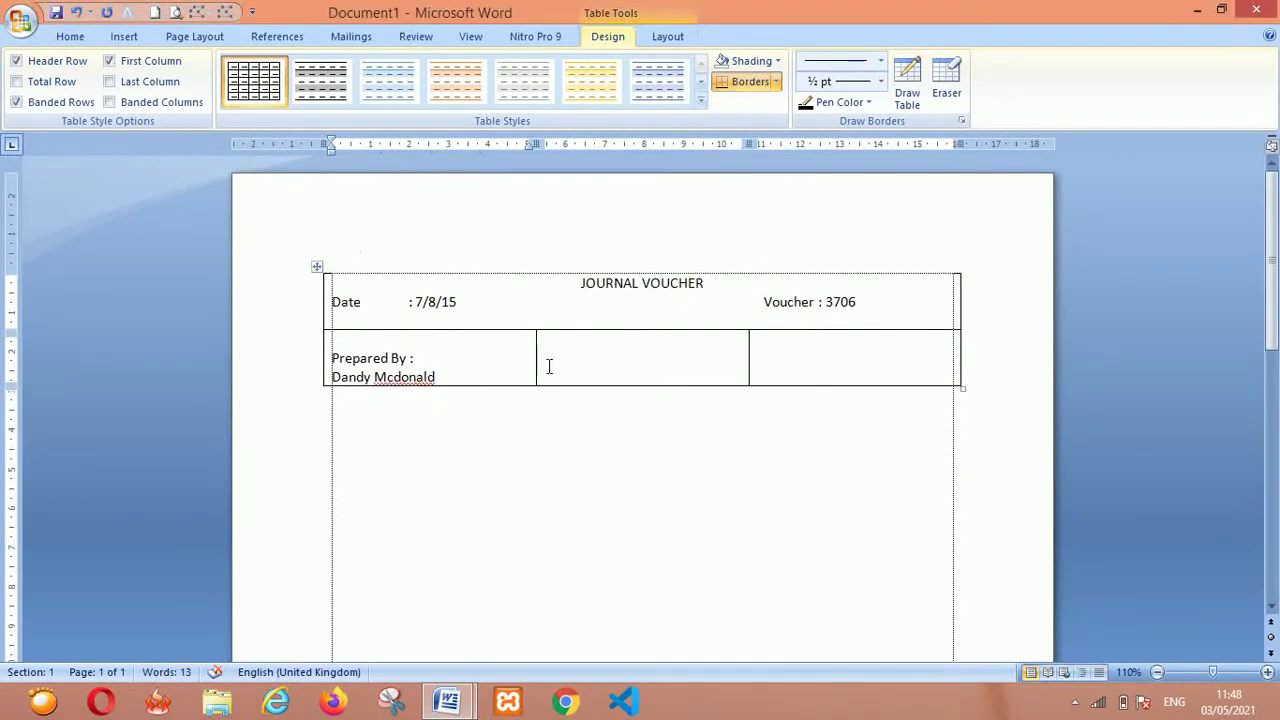
Type 'Approved By :' in the middle cell below a blank line
{"action": "left_click", "coordinate": [593, 377]}
{"action": "key", "text": "Return"}
{"action": "key", "text": "alt"}
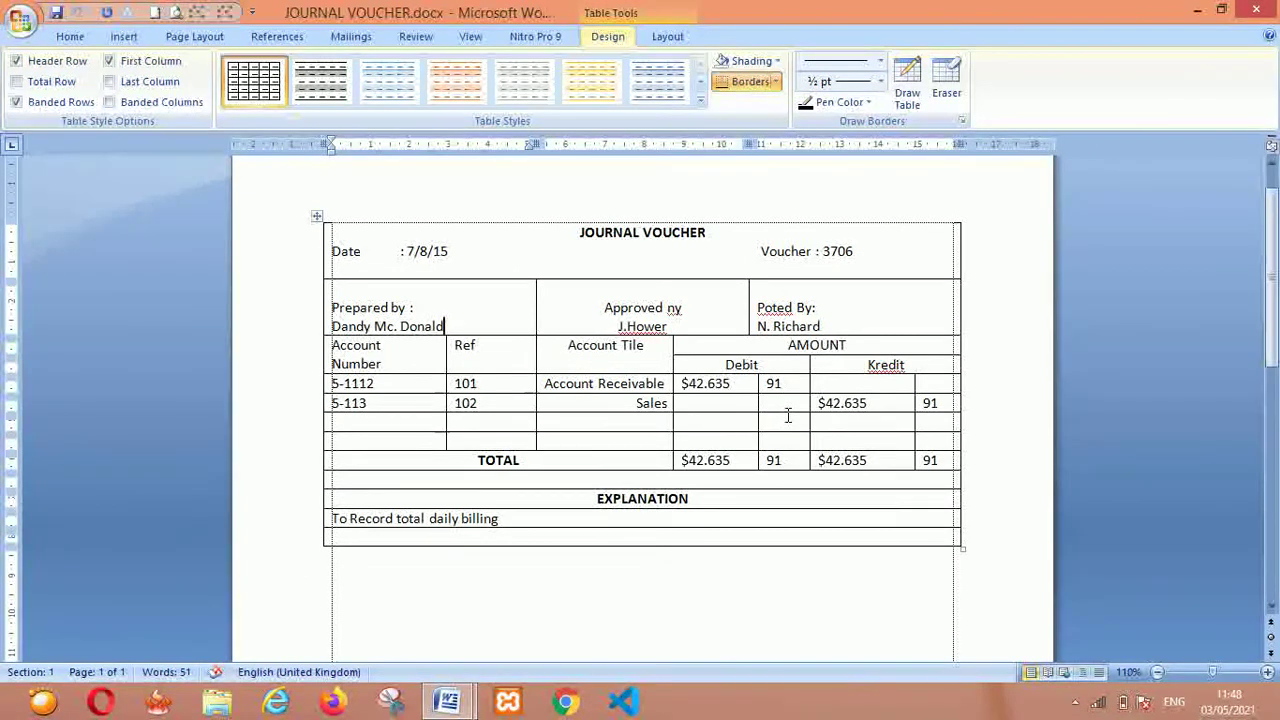
{"action": "key", "text": "alt+Tab"}
{"action": "type", "text": "Approved"}
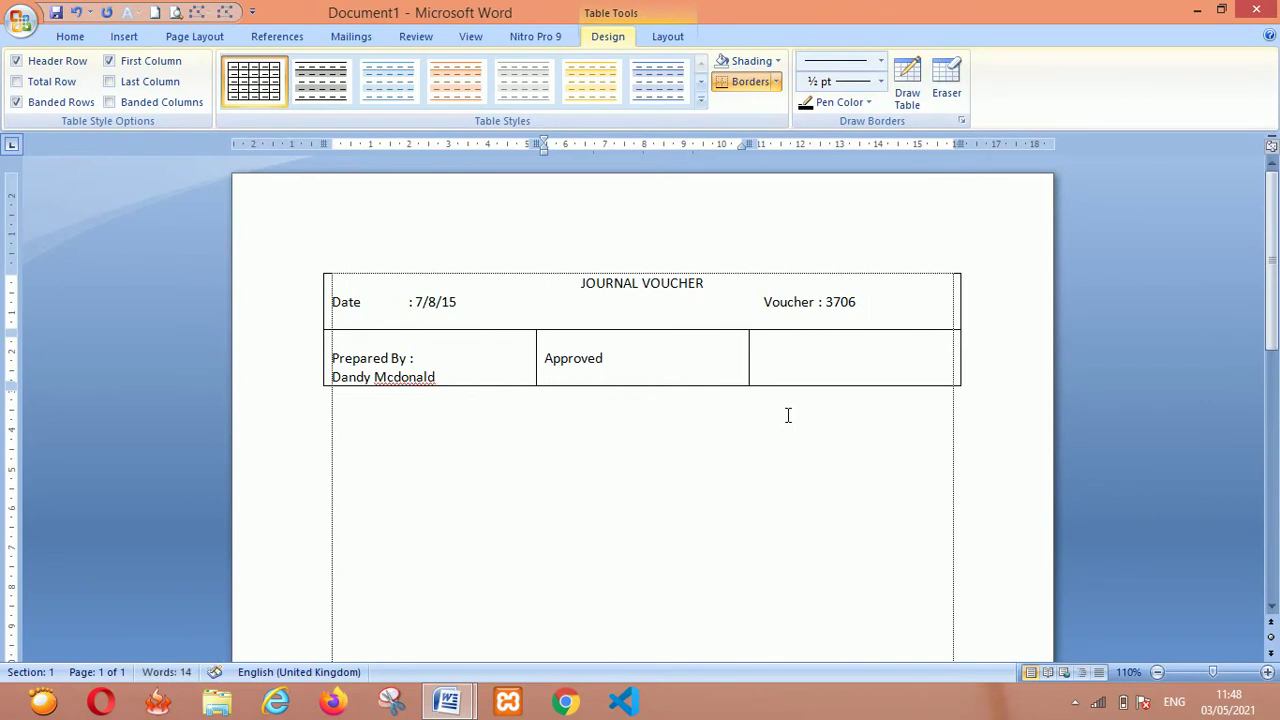
{"action": "type", "text": " By :"}
Add the approver's name under 'Approved By :' and centre the whole entry
{"action": "key", "text": "Return"}
{"action": "type", "text": "Howerd"}
{"action": "key", "text": "alt+Tab"}
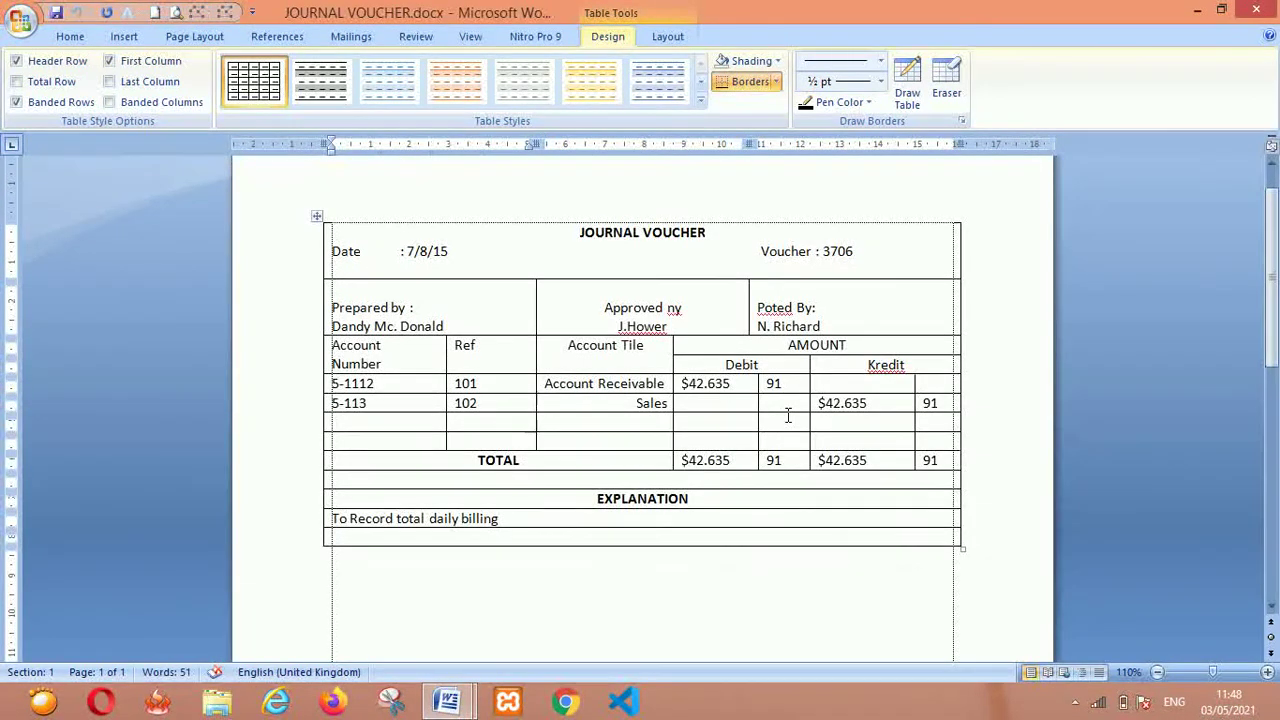
{"action": "key", "text": "alt+Tab"}
{"action": "key", "text": "shift+Up"}
{"action": "key", "text": "shift+Home"}
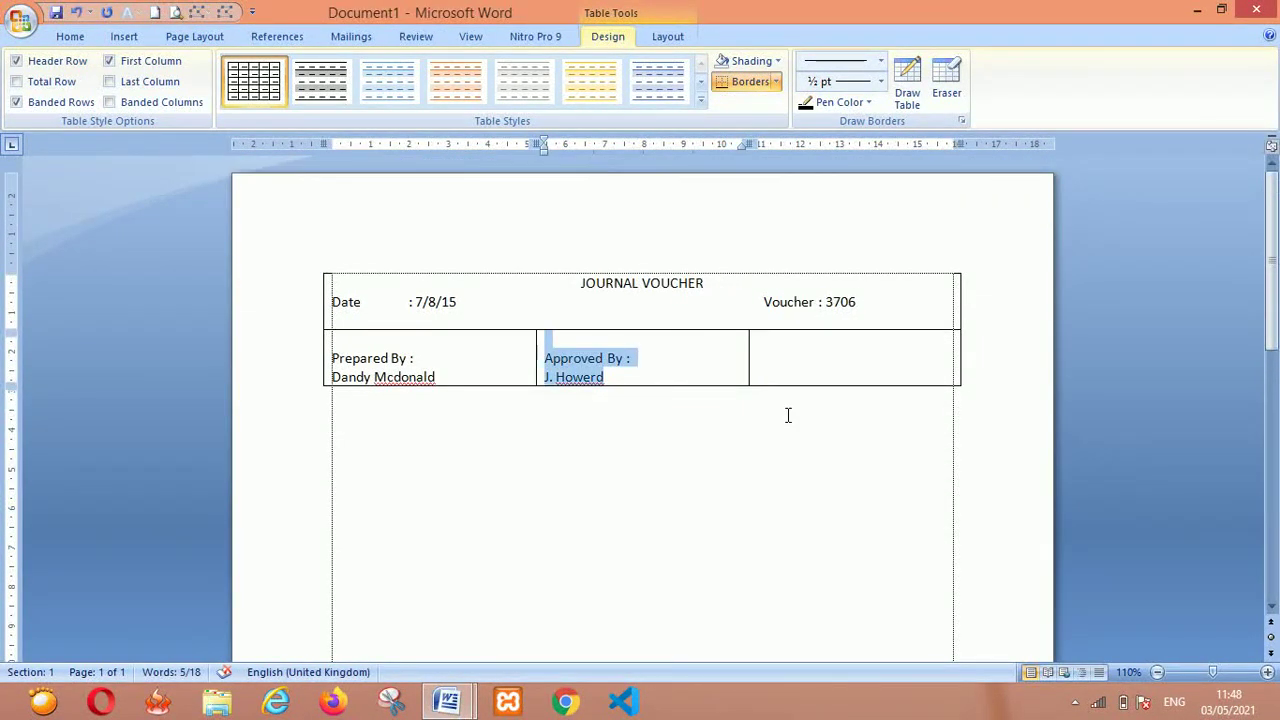
{"action": "key", "text": "ctrl+e"}
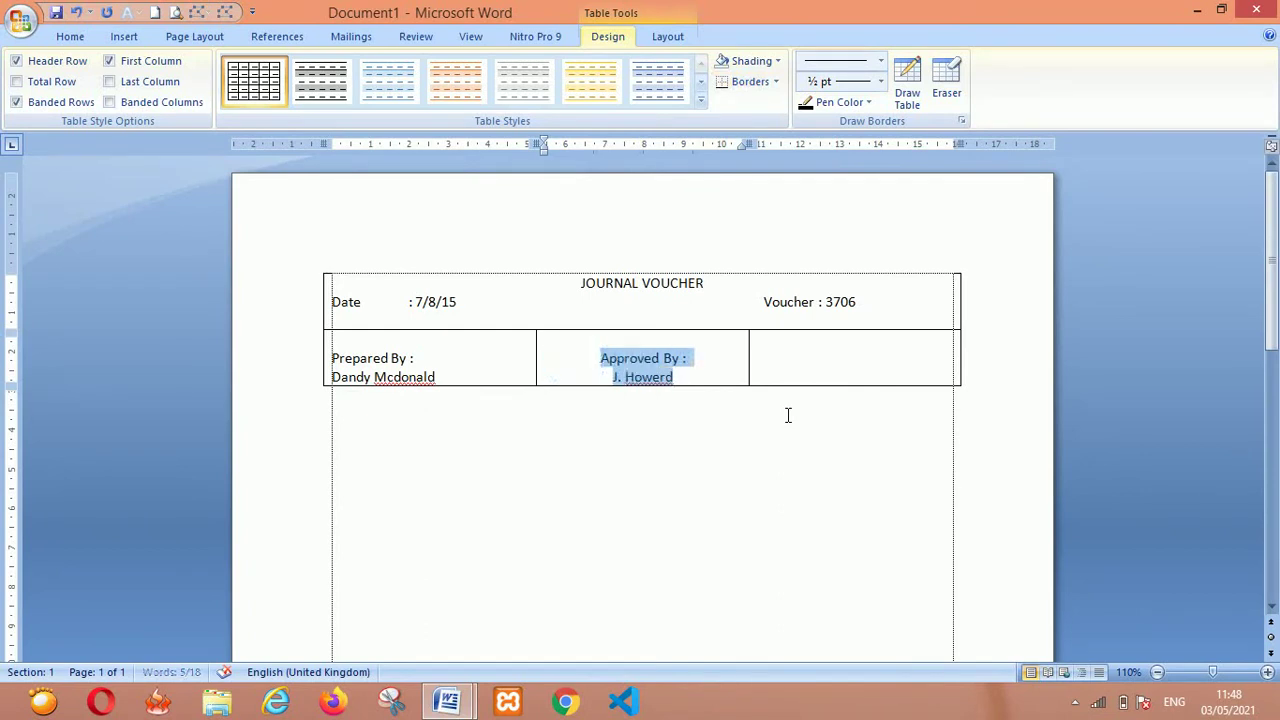
{"action": "left_click", "coordinate": [62, 38]}
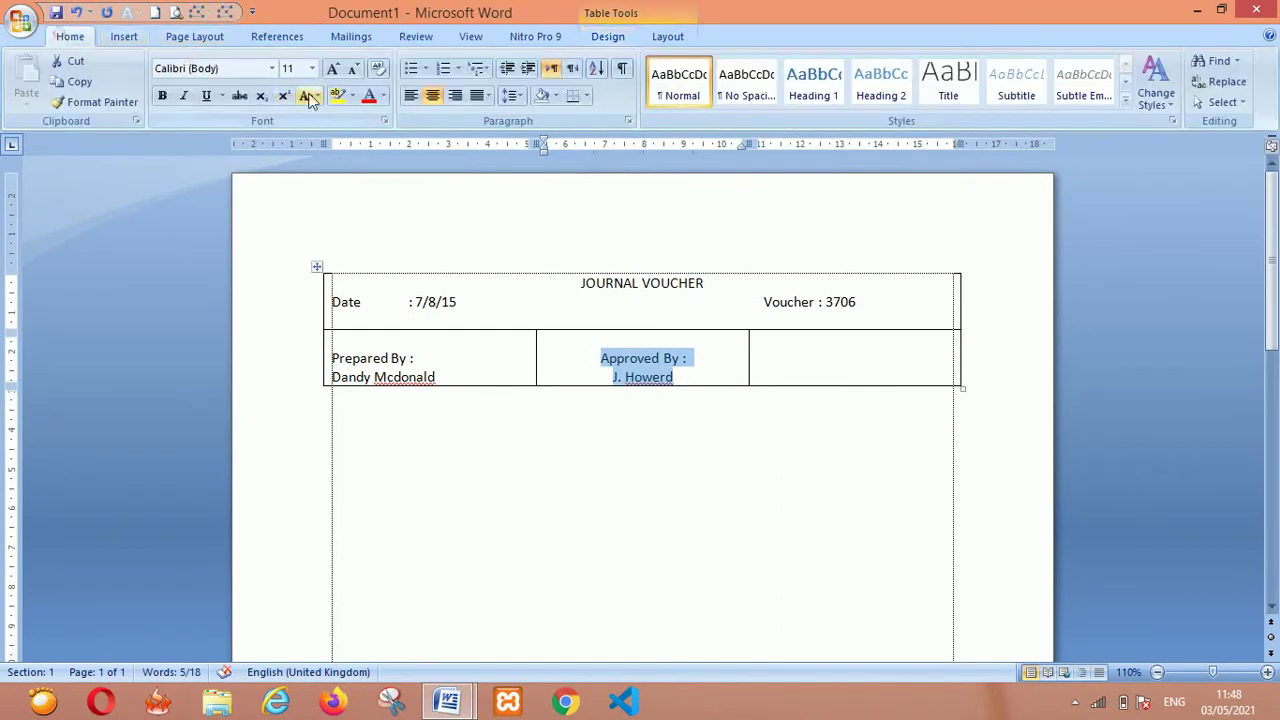
Type 'Poted By :' with the poster's name in the right cell, then select the row
{"action": "left_click", "coordinate": [766, 370]}
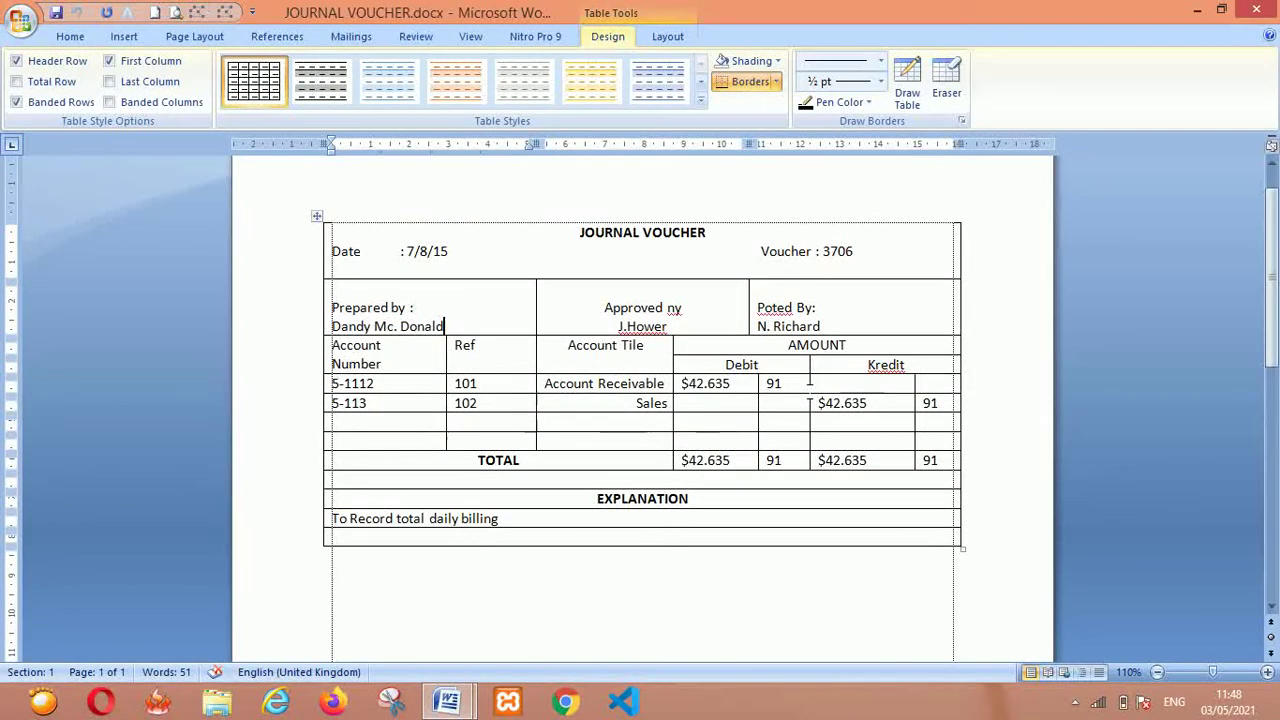
{"action": "type", "text": "Poted By : "}
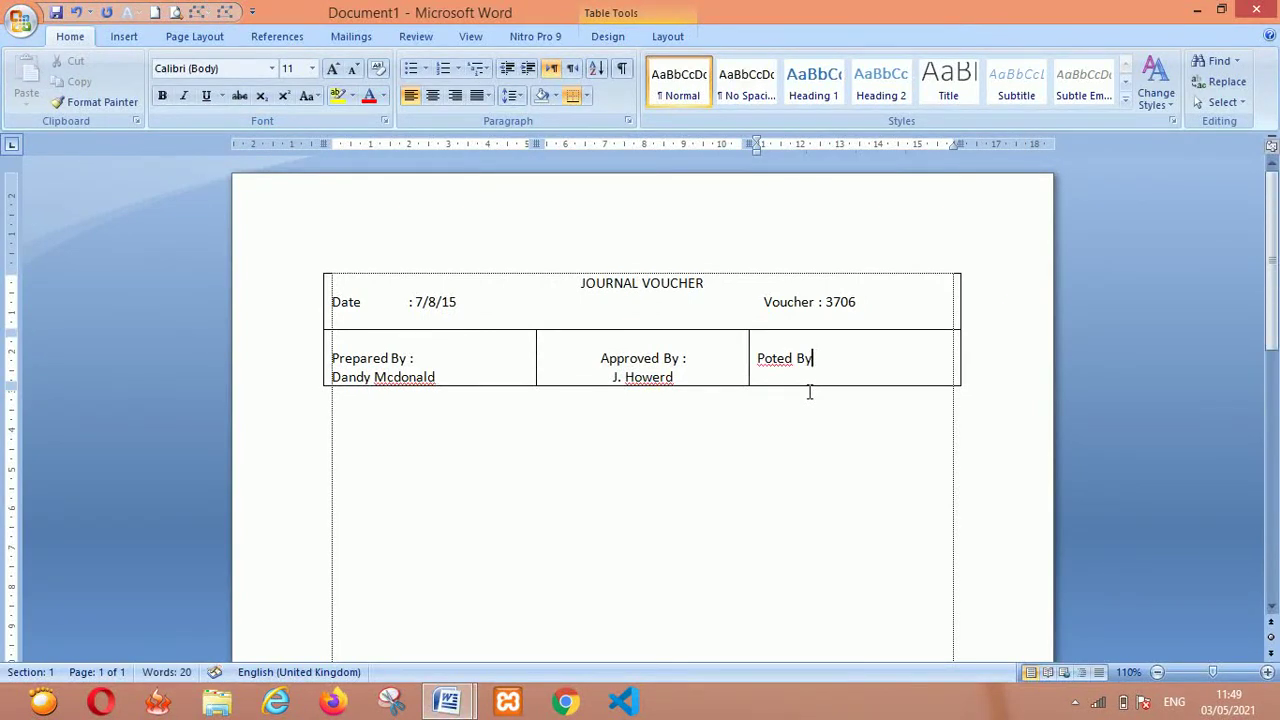
{"action": "type", "text": "Richar"}
{"action": "type", "text": "d"}
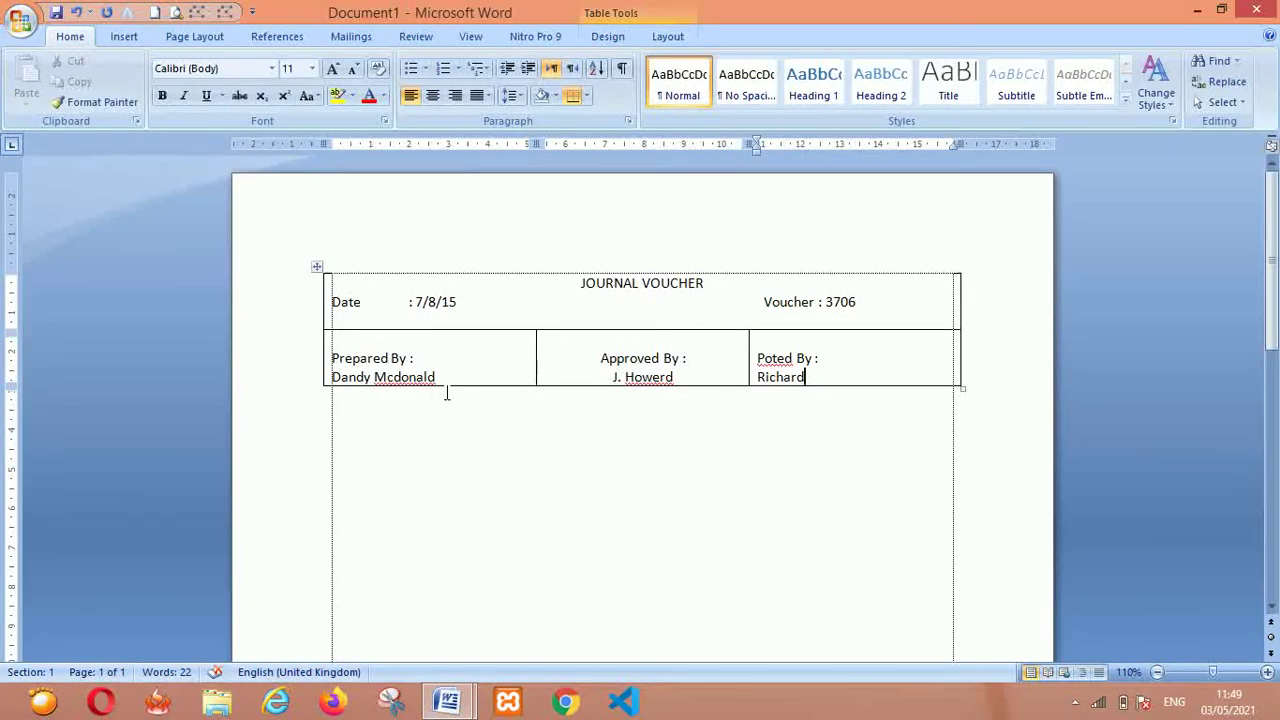
{"action": "left_click_drag", "start_coordinate": [486, 355], "coordinate": [905, 348]}
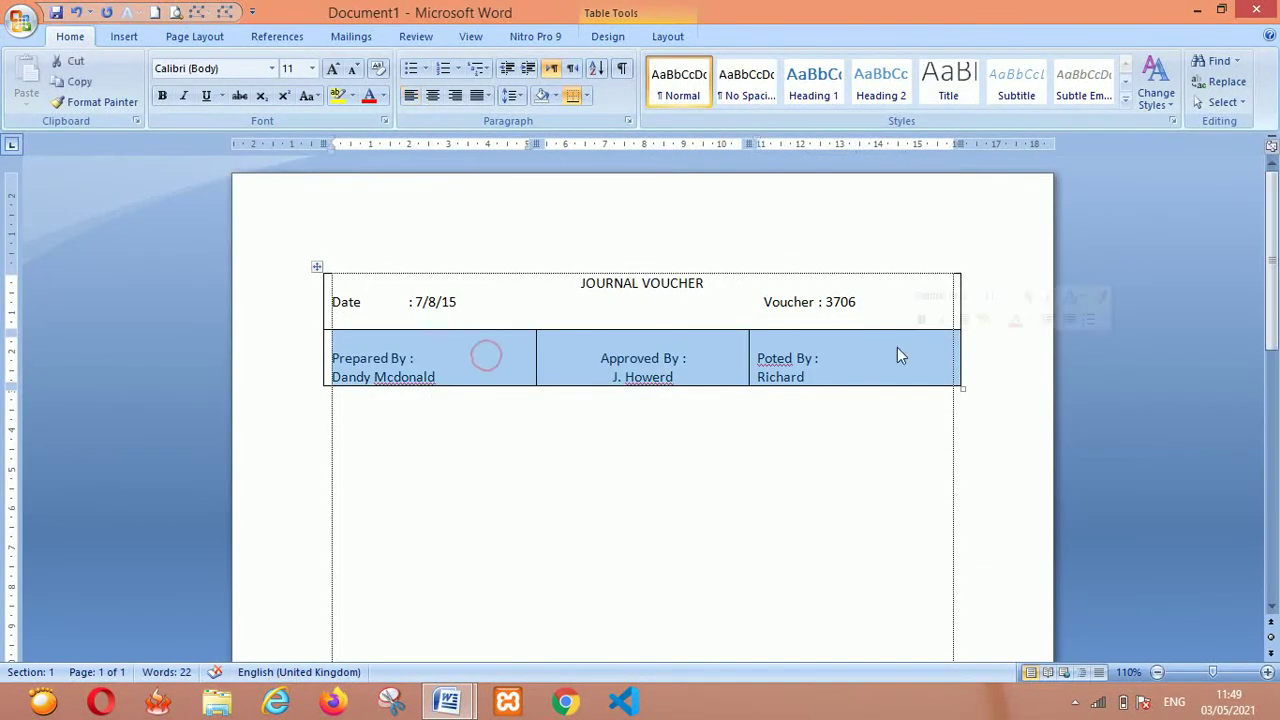
Append an empty three-cell row below the signatories row of the voucher table
{"action": "right_click", "coordinate": [897, 354]}
{"action": "mouse_move", "coordinate": [962, 428]}
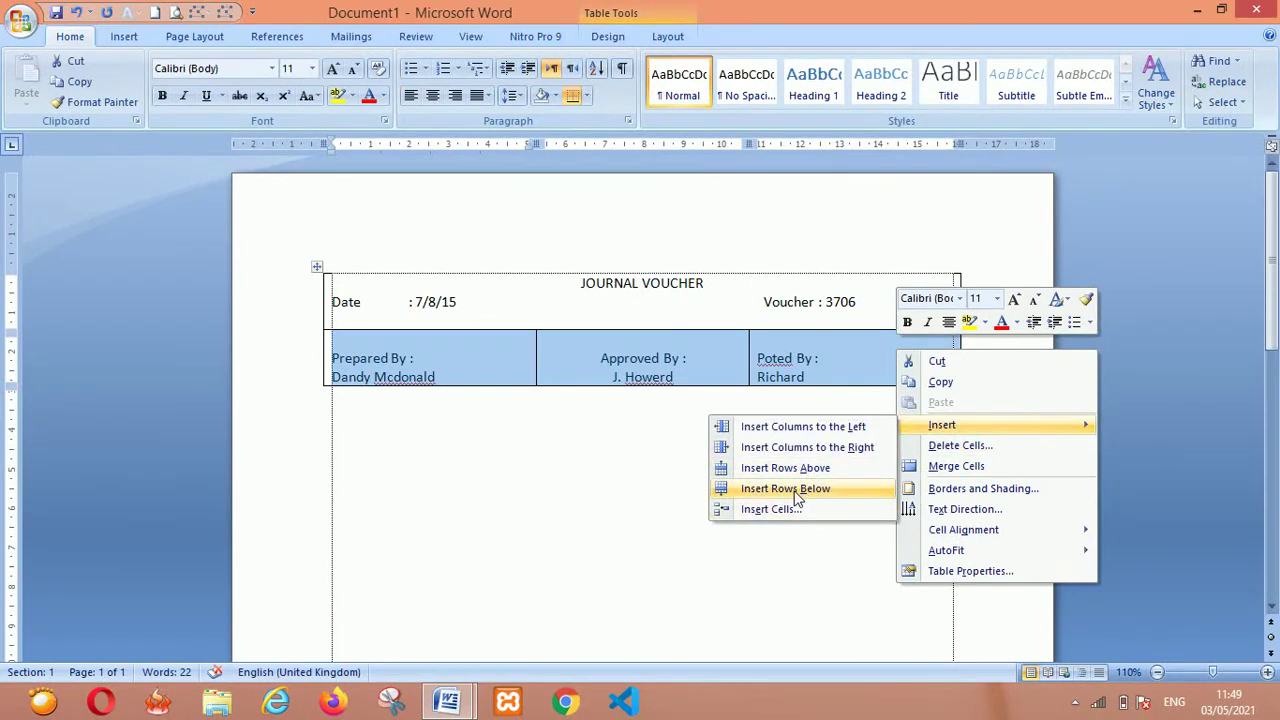
{"action": "left_click", "coordinate": [820, 380]}
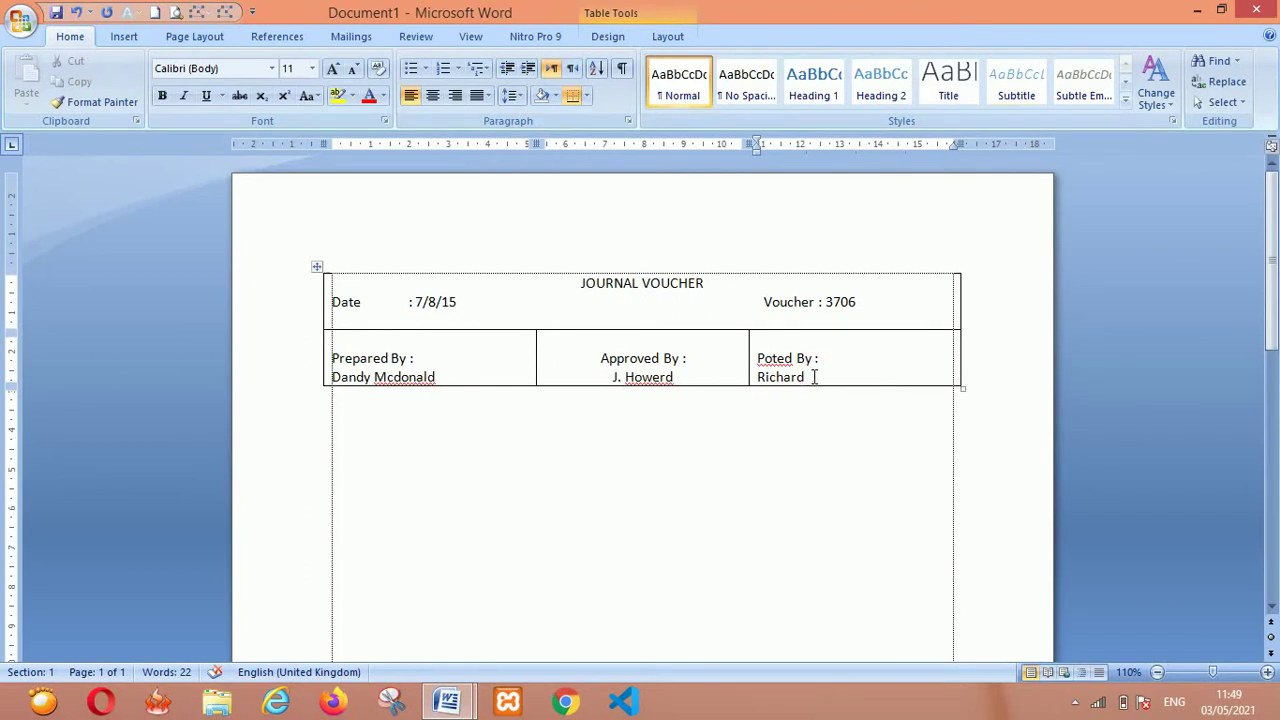
{"action": "key", "text": "Tab"}
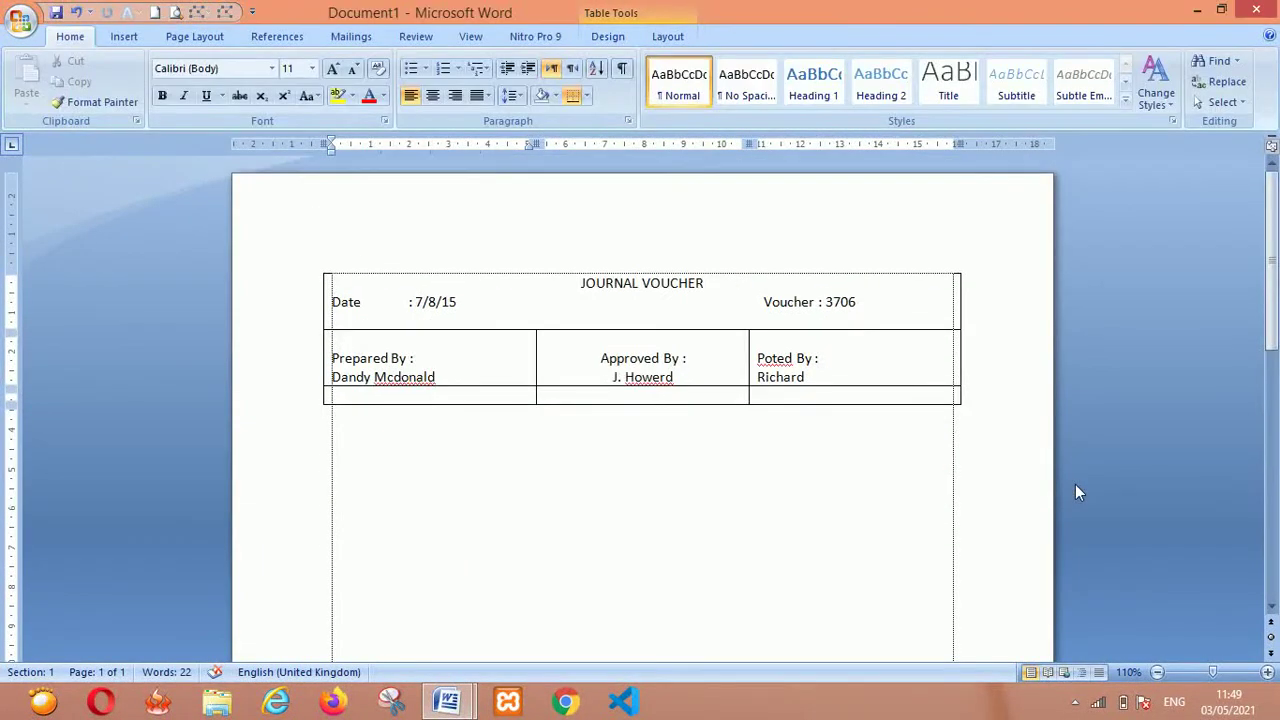
Type 'Account Number' in the first cell of the new third row
{"action": "type", "text": "Account"}
{"action": "type", "text": " Number"}
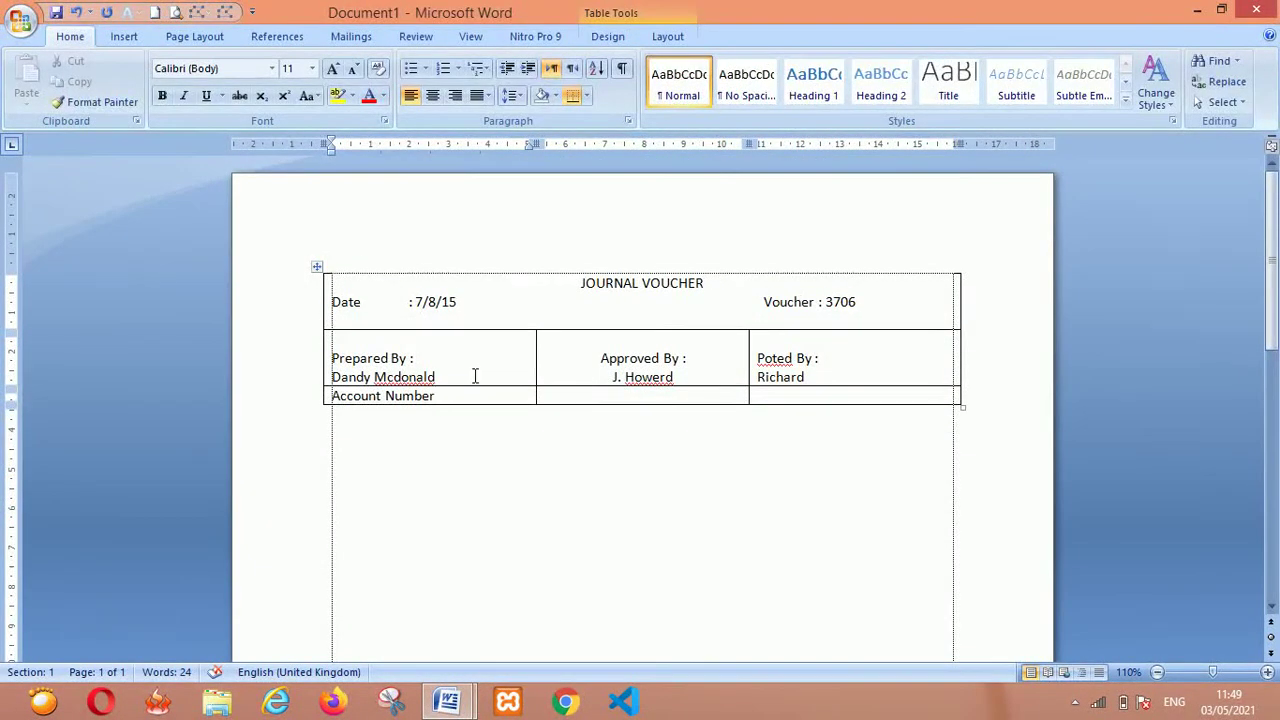
{"action": "left_click", "coordinate": [608, 38]}
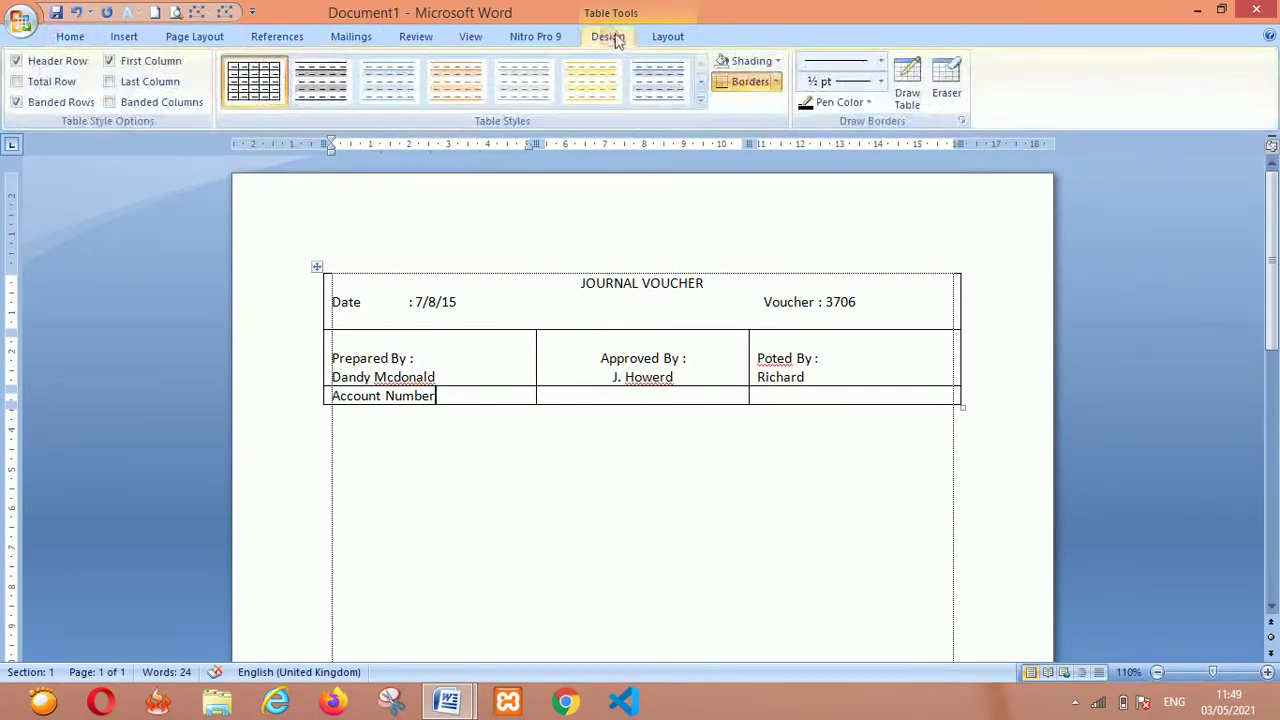
Split the Account Number cell with a drawn vertical border and wrap Number onto its own line
{"action": "left_click", "coordinate": [912, 88]}
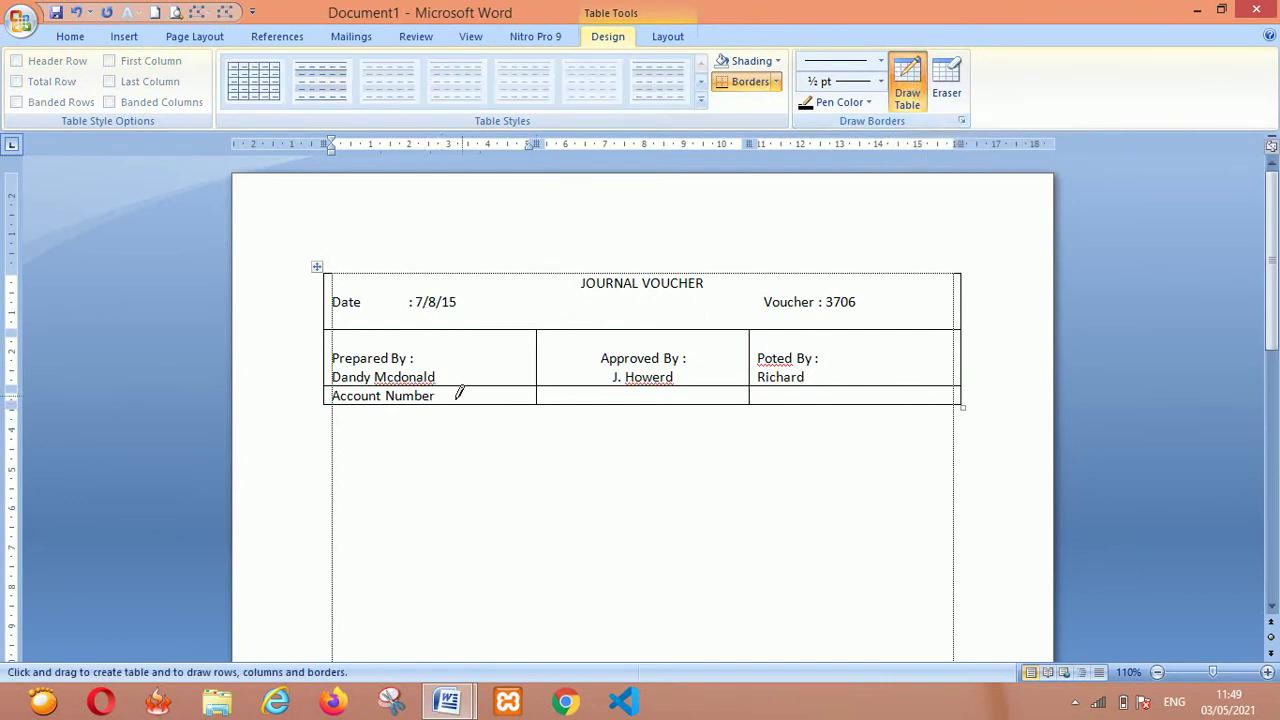
{"action": "left_click_drag", "start_coordinate": [447, 386], "coordinate": [447, 404]}
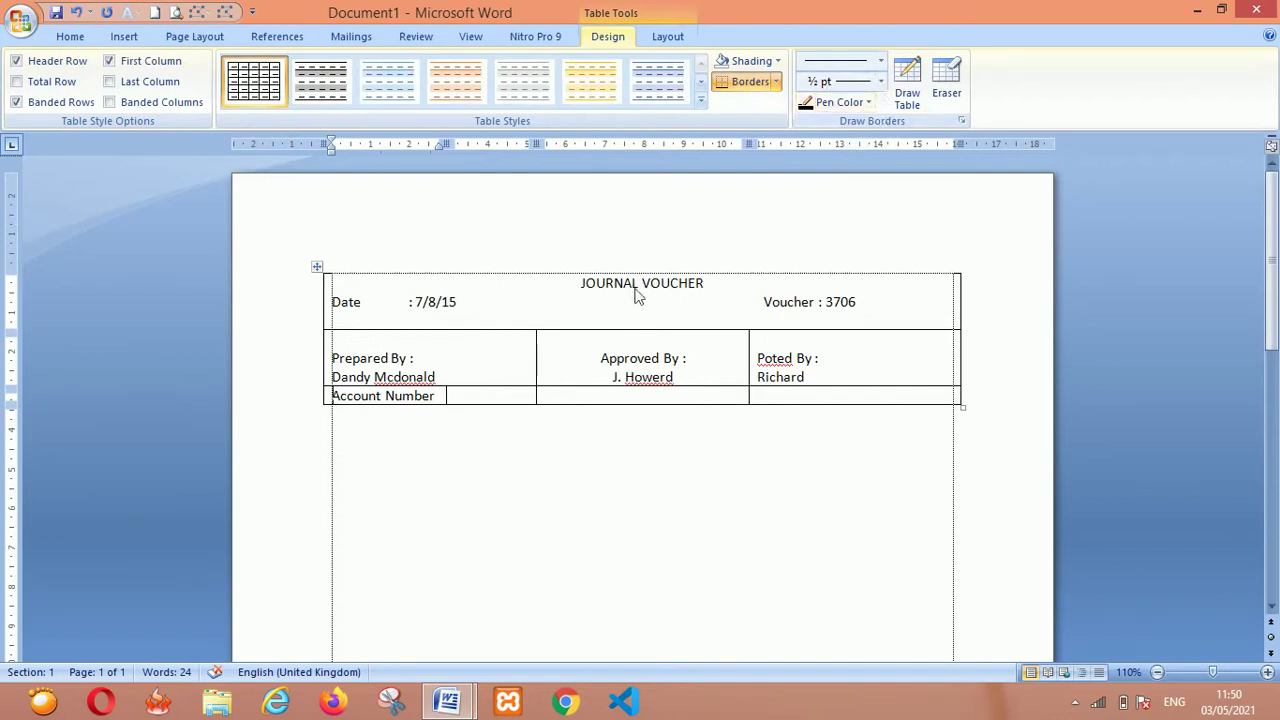
{"action": "left_click", "coordinate": [907, 85]}
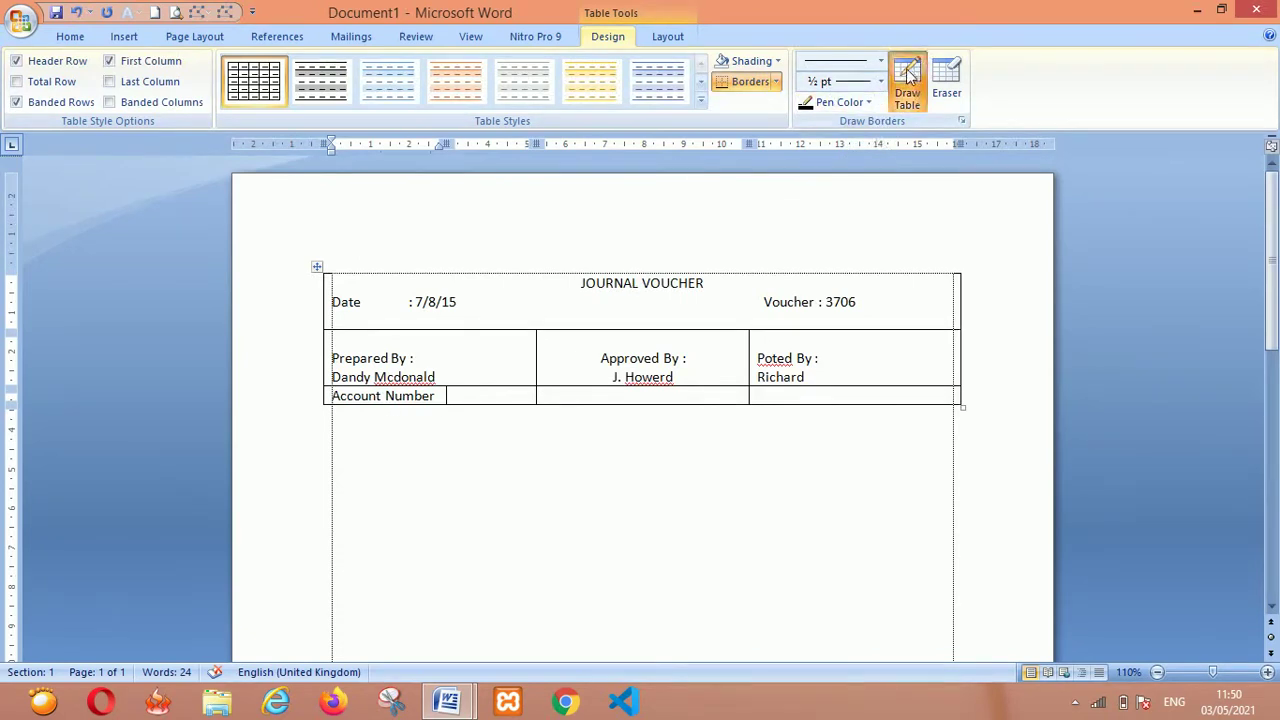
{"action": "left_click", "coordinate": [913, 93]}
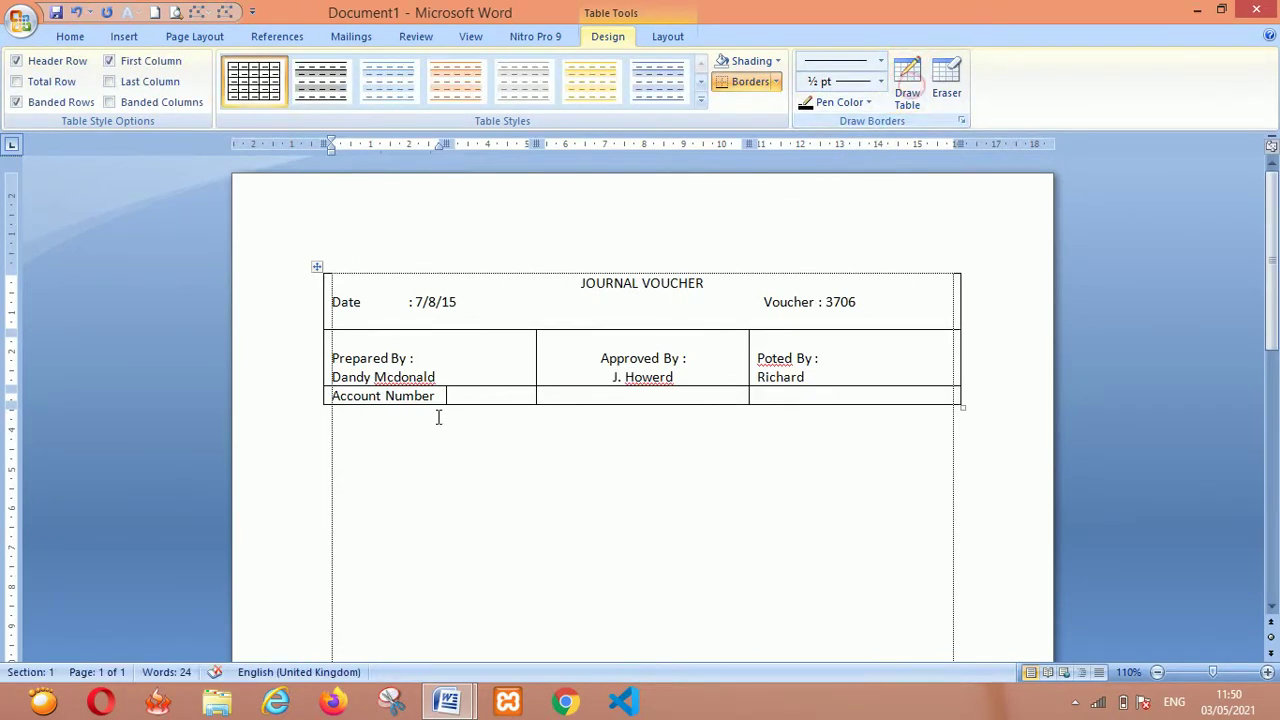
{"action": "left_click", "coordinate": [380, 395]}
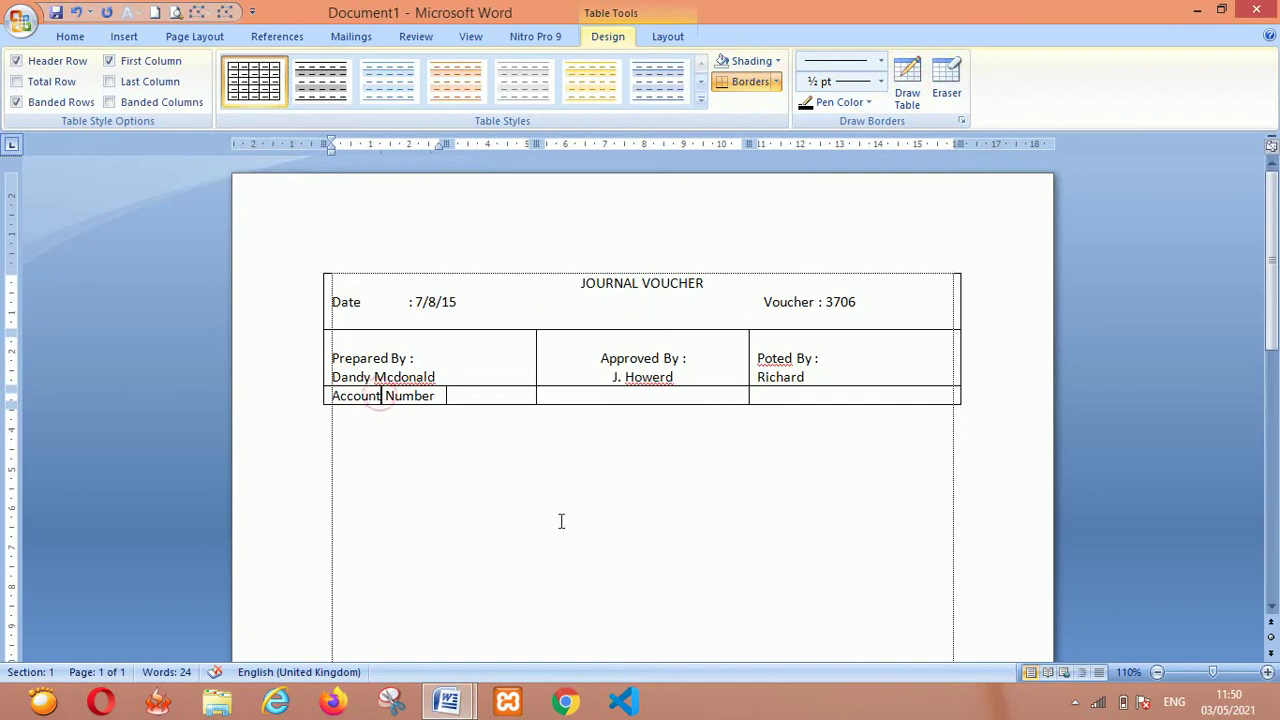
{"action": "key", "text": "Return"}
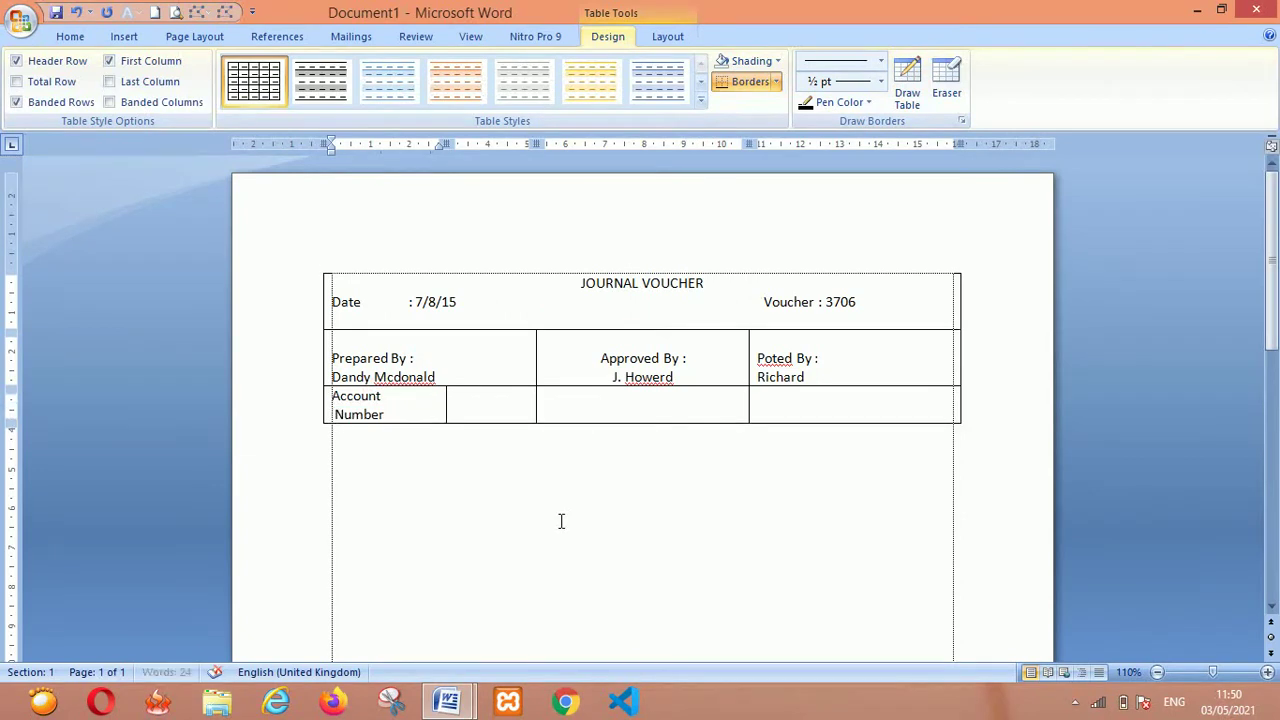
{"action": "key", "text": "alt"}
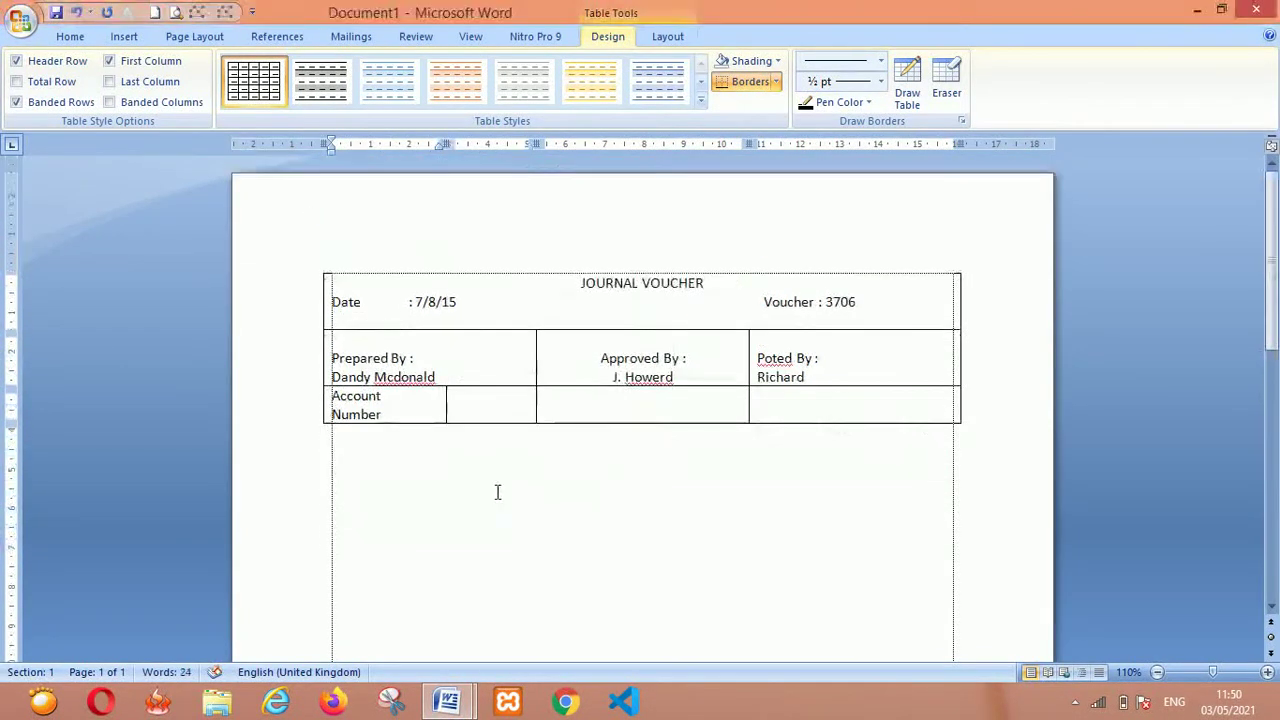
Type the Ref and Account Title headings in the cells beside Account Number
{"action": "left_click", "coordinate": [481, 394]}
{"action": "type", "text": "Ref"}
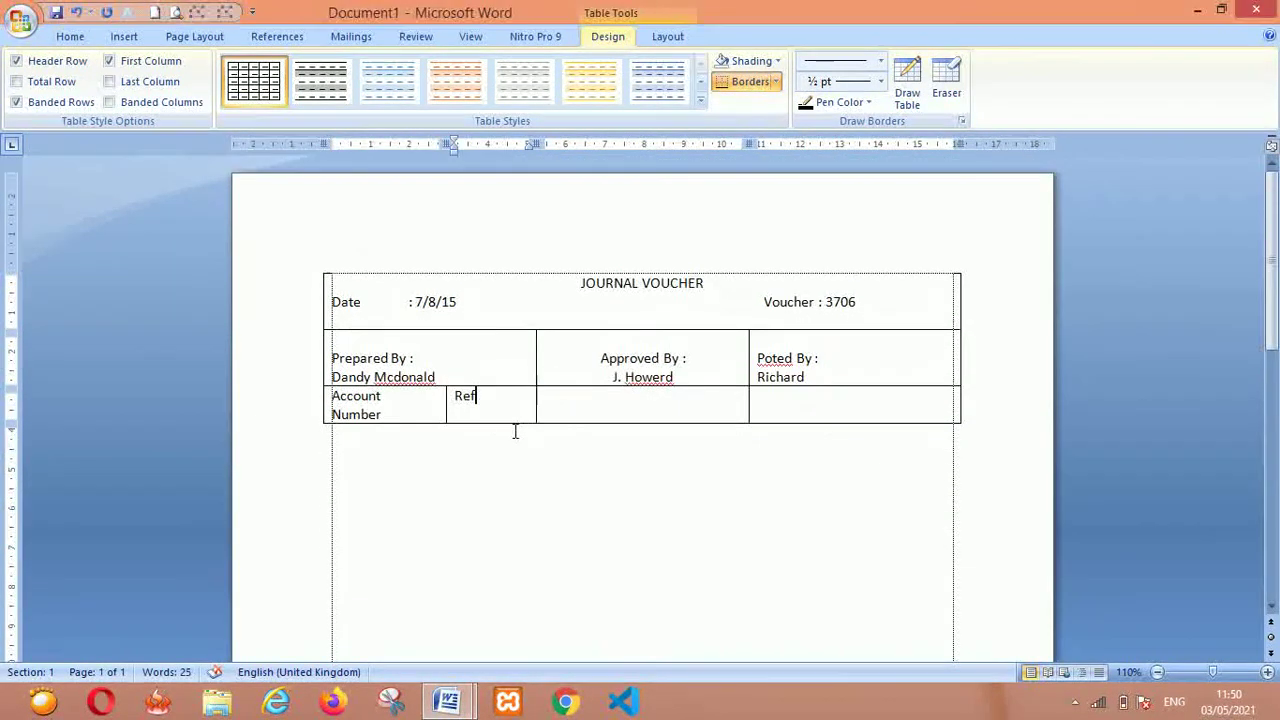
{"action": "key", "text": "Tab"}
{"action": "type", "text": "Account"}
{"action": "type", "text": " Tit"}
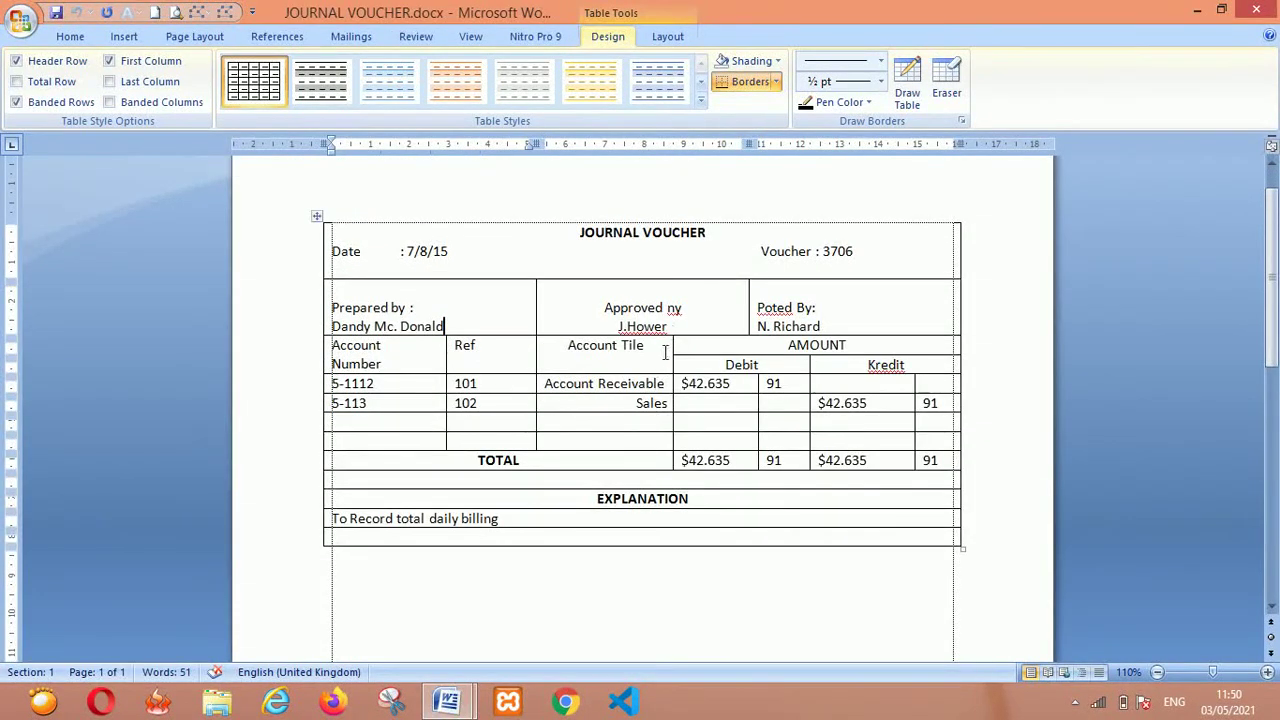
{"action": "key", "text": "alt+Tab"}
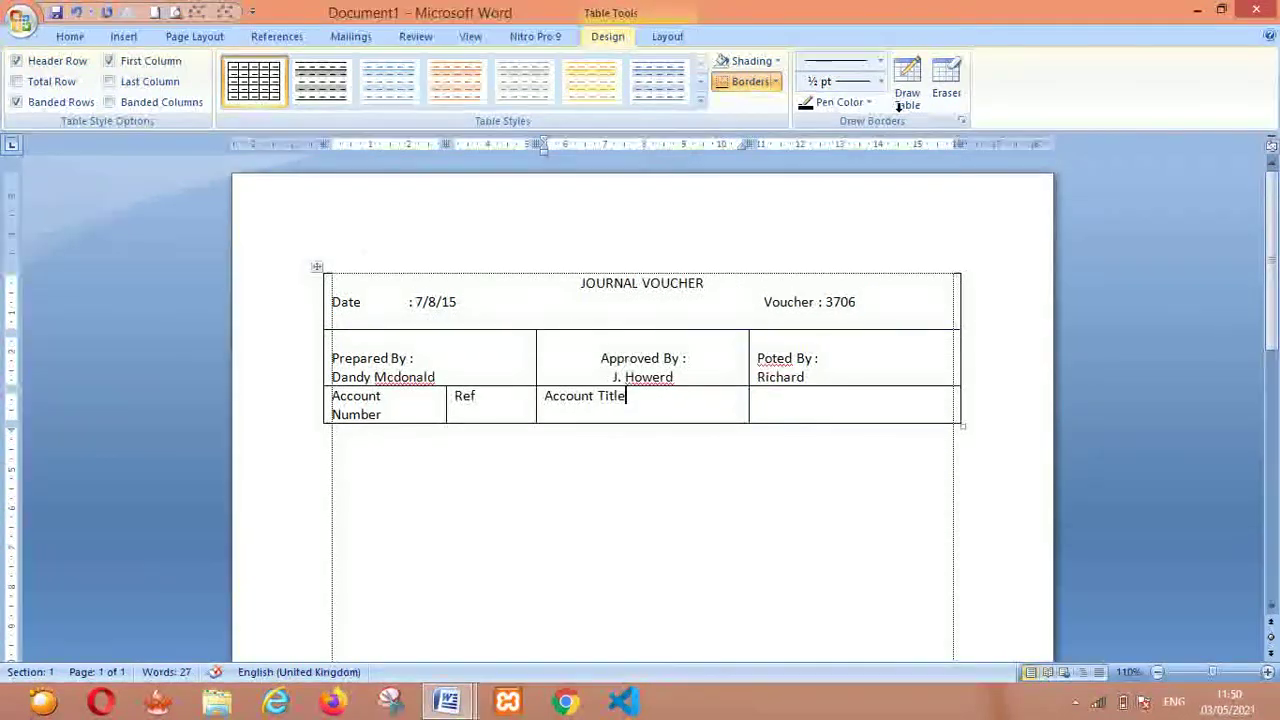
Draw a vertical border right of Account Title, comparing against the reference voucher
{"action": "left_click", "coordinate": [907, 95]}
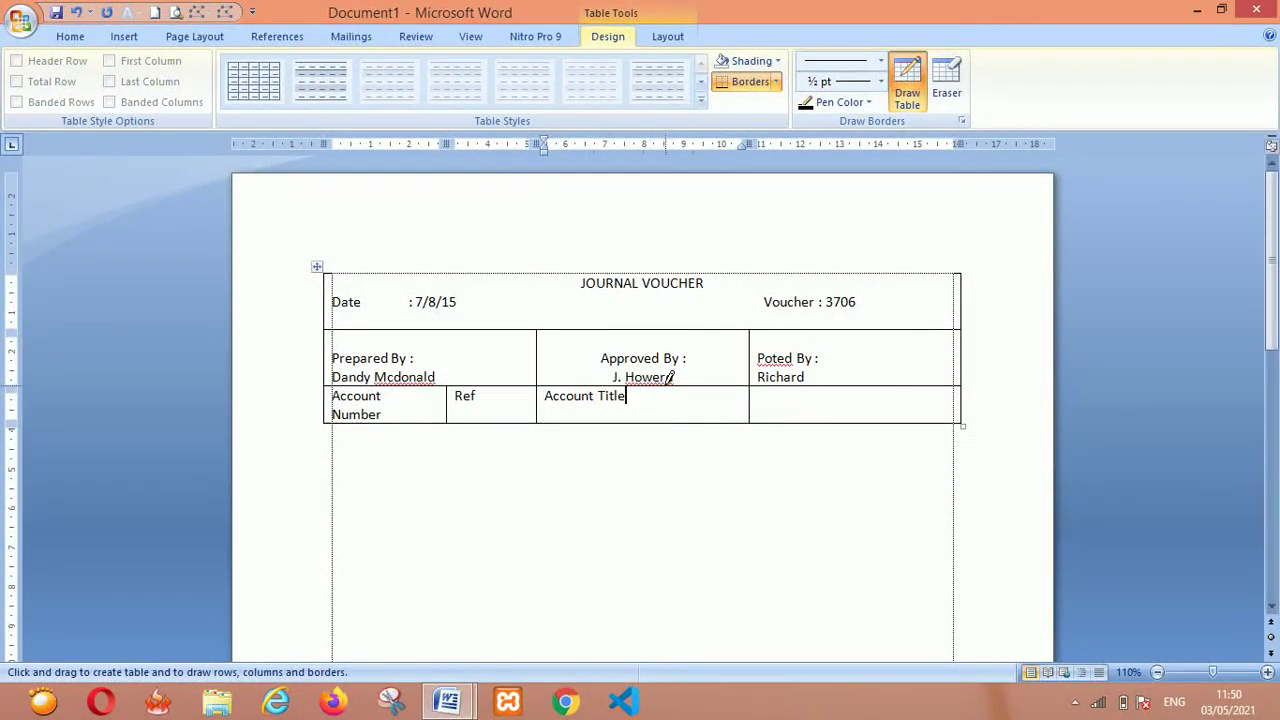
{"action": "left_click_drag", "start_coordinate": [665, 386], "coordinate": [665, 422]}
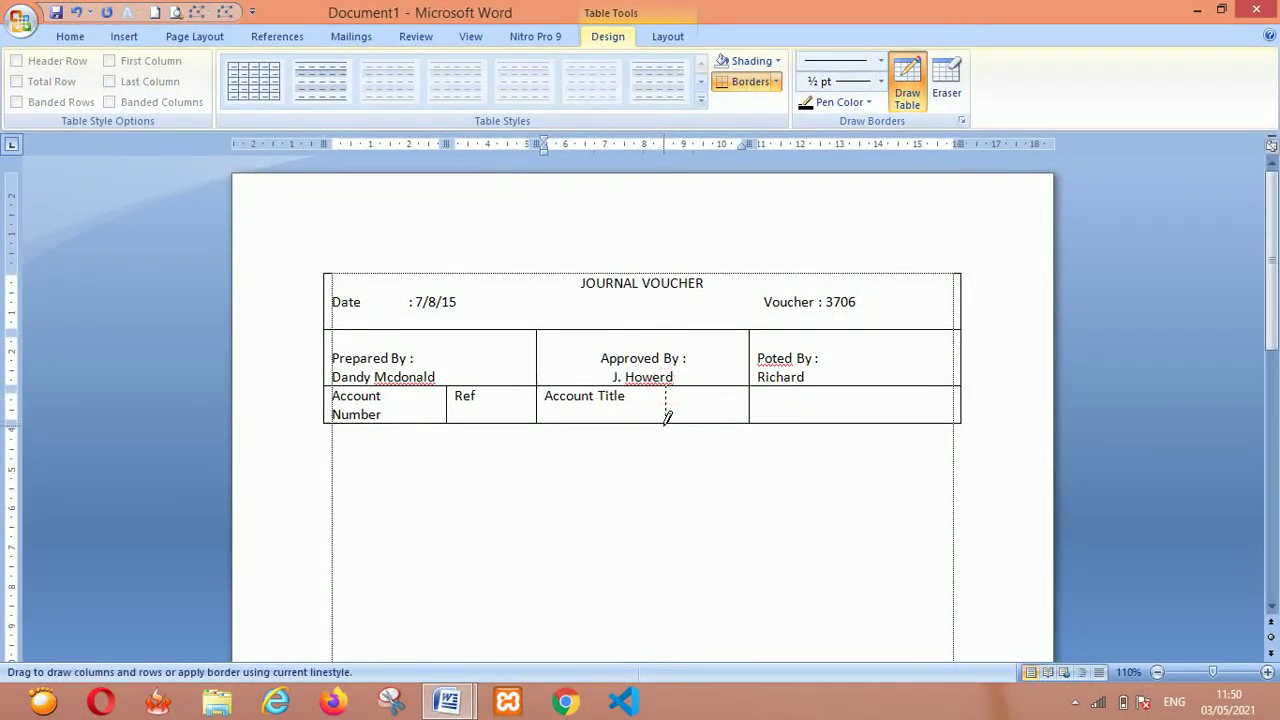
{"action": "key", "text": "alt+Tab"}
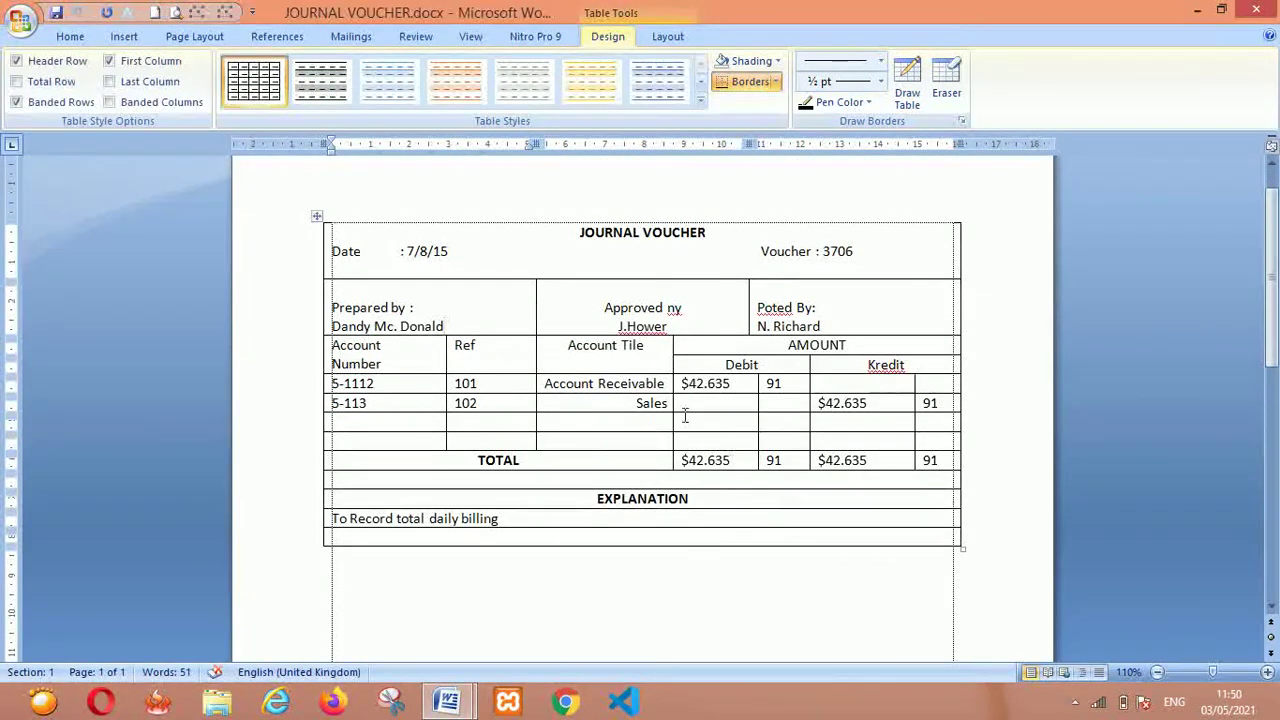
{"action": "key", "text": "alt+Tab"}
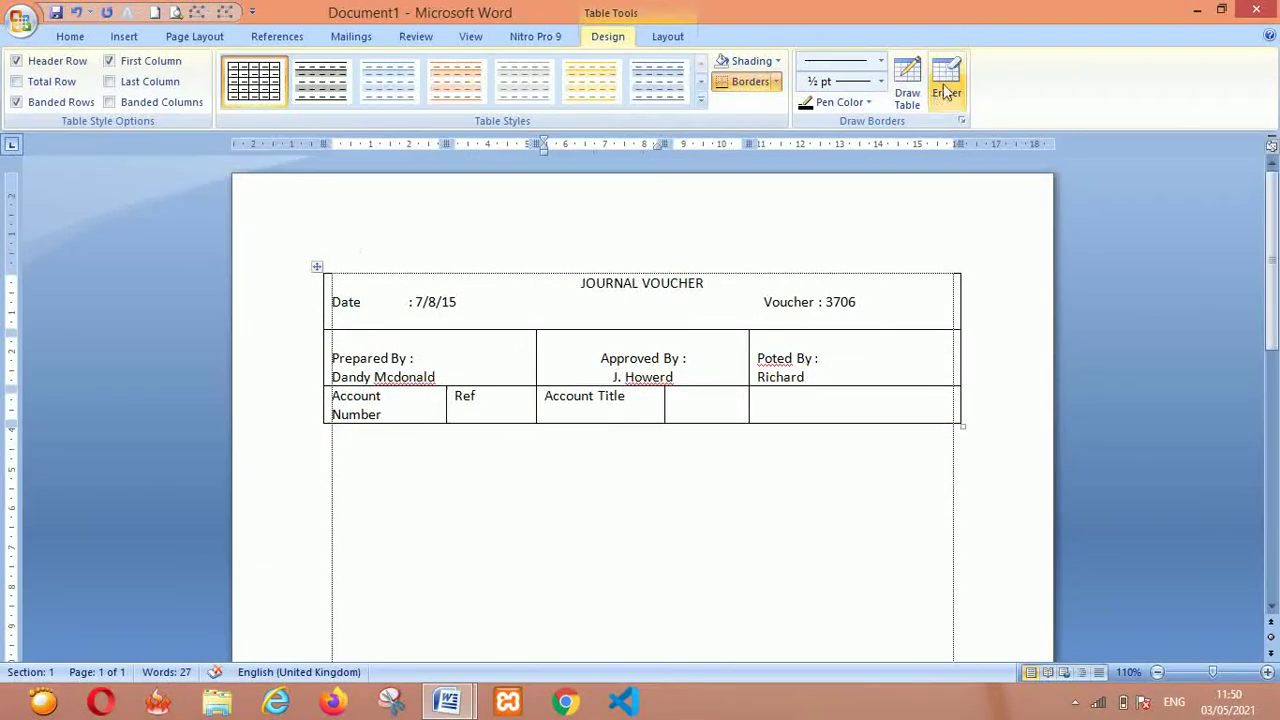
{"action": "left_click_drag", "start_coordinate": [701, 404], "coordinate": [814, 408]}
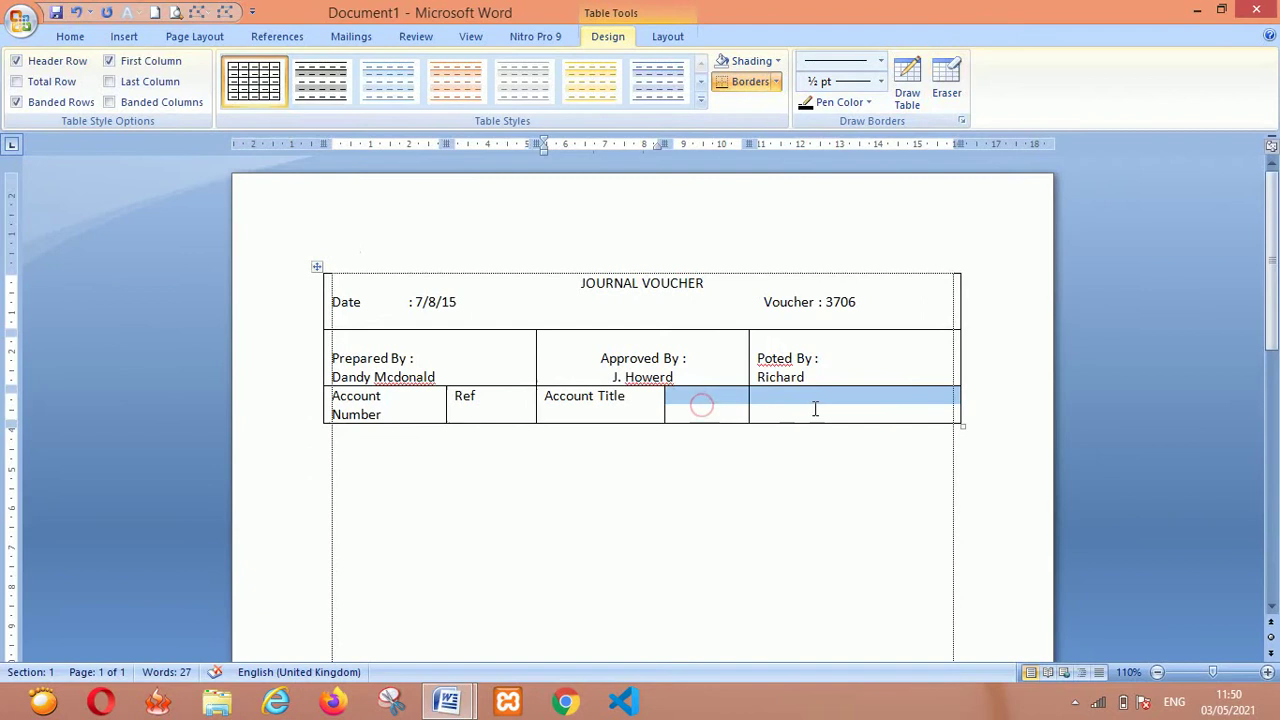
{"action": "right_click", "coordinate": [728, 398]}
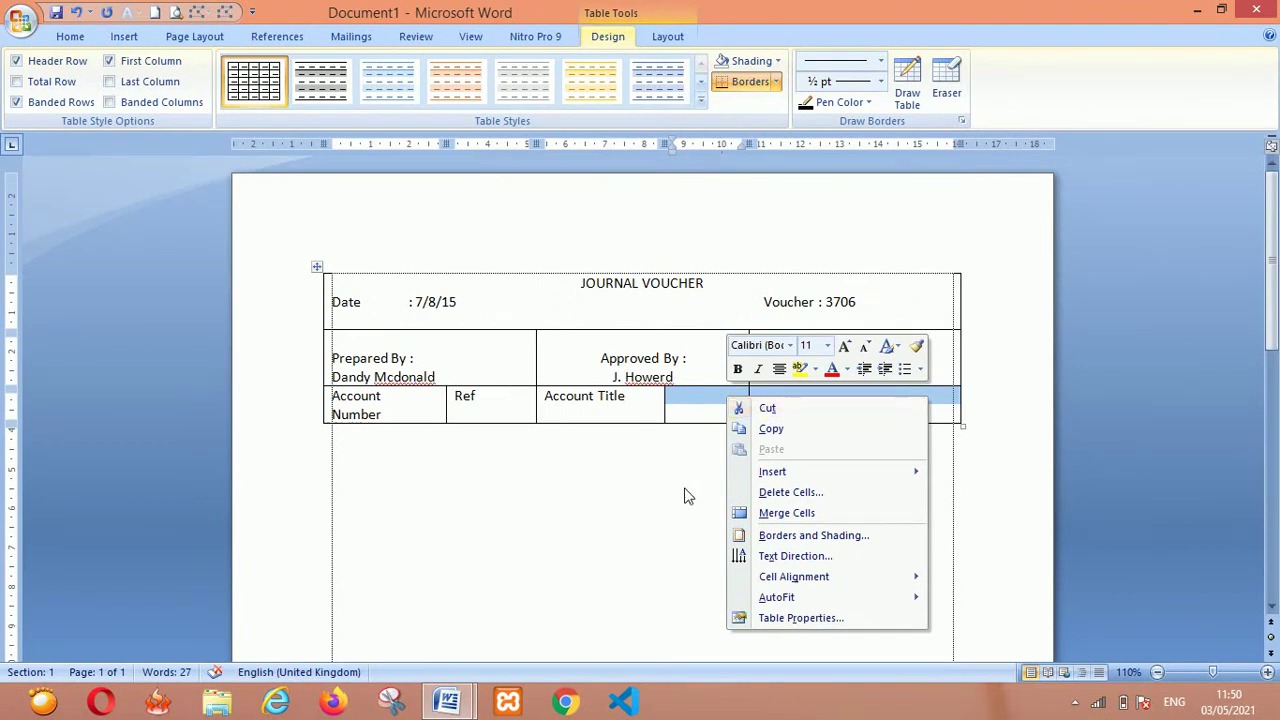
{"action": "left_click", "coordinate": [670, 428]}
{"action": "left_click", "coordinate": [699, 404]}
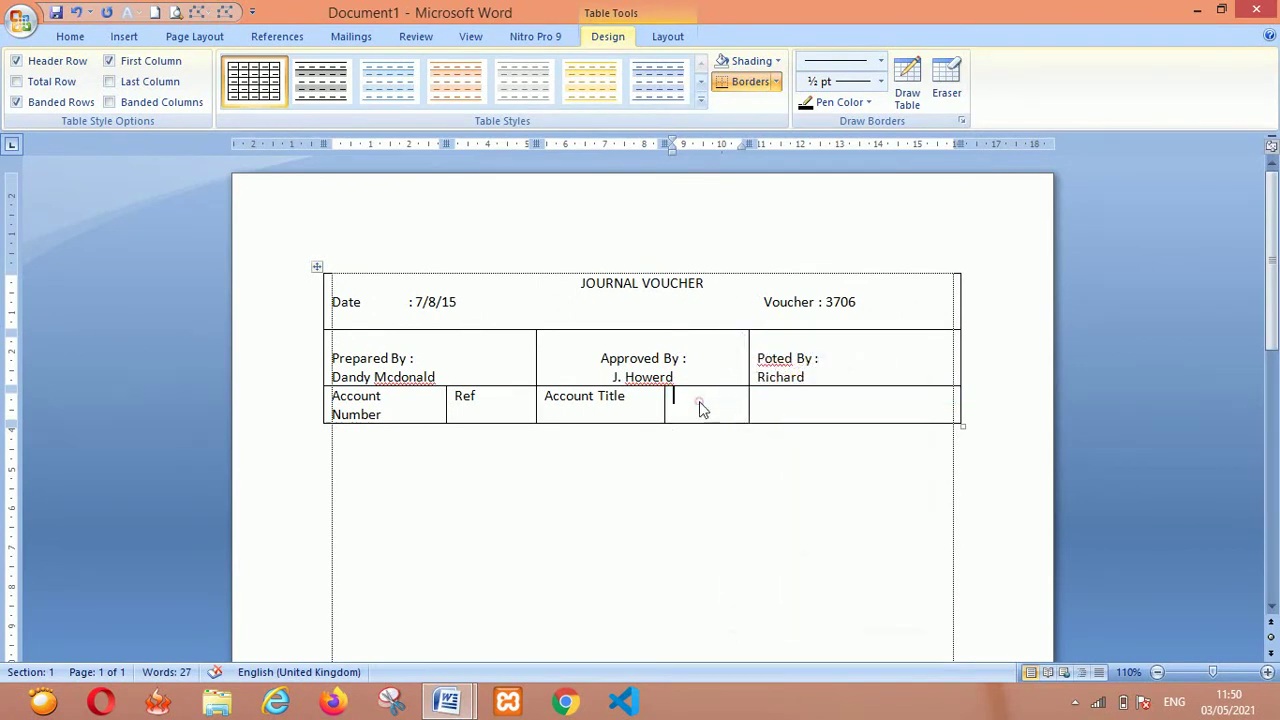
Erase the extra partition, then draw a horizontal line and a vertical divider there
{"action": "left_click", "coordinate": [944, 105]}
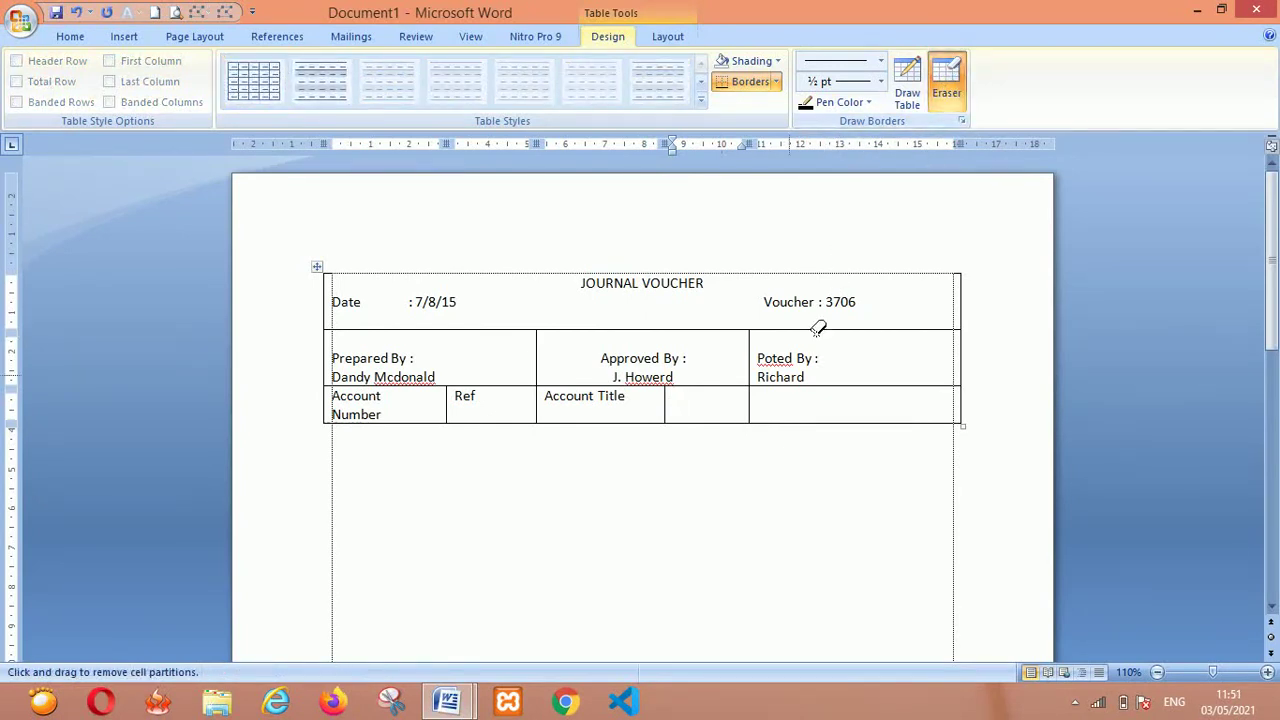
{"action": "left_click", "coordinate": [751, 404]}
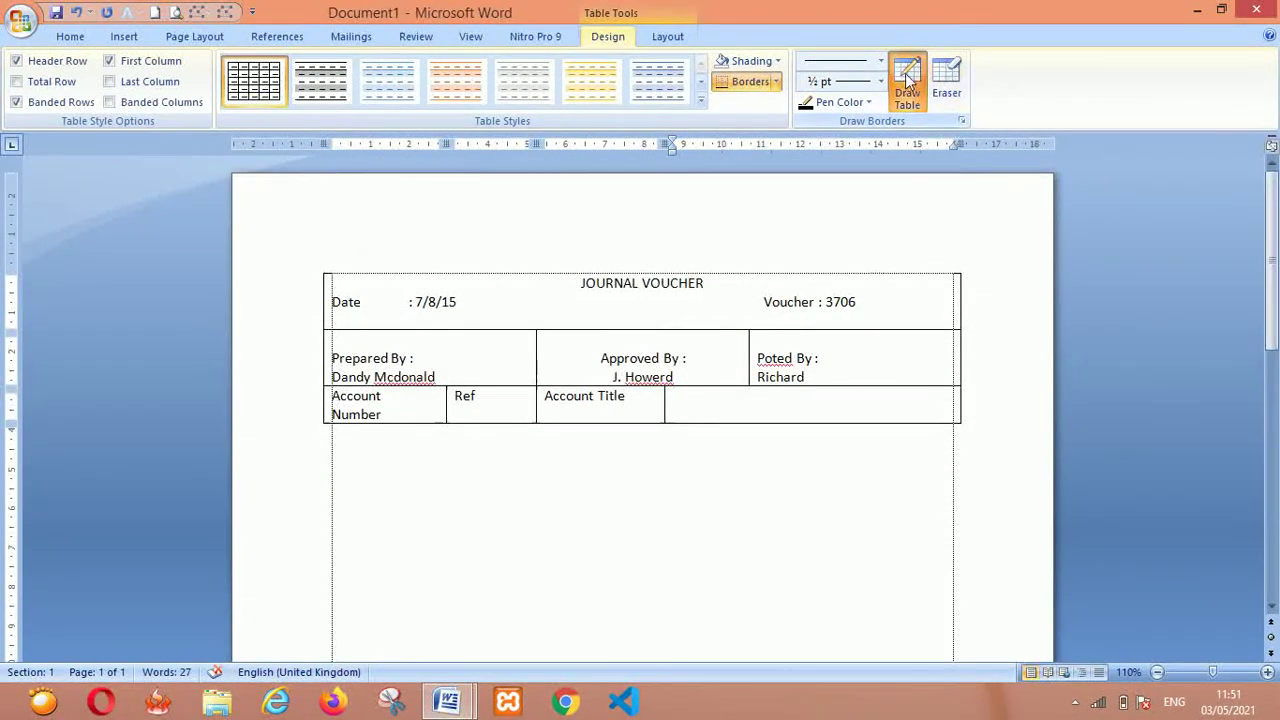
{"action": "left_click", "coordinate": [907, 85]}
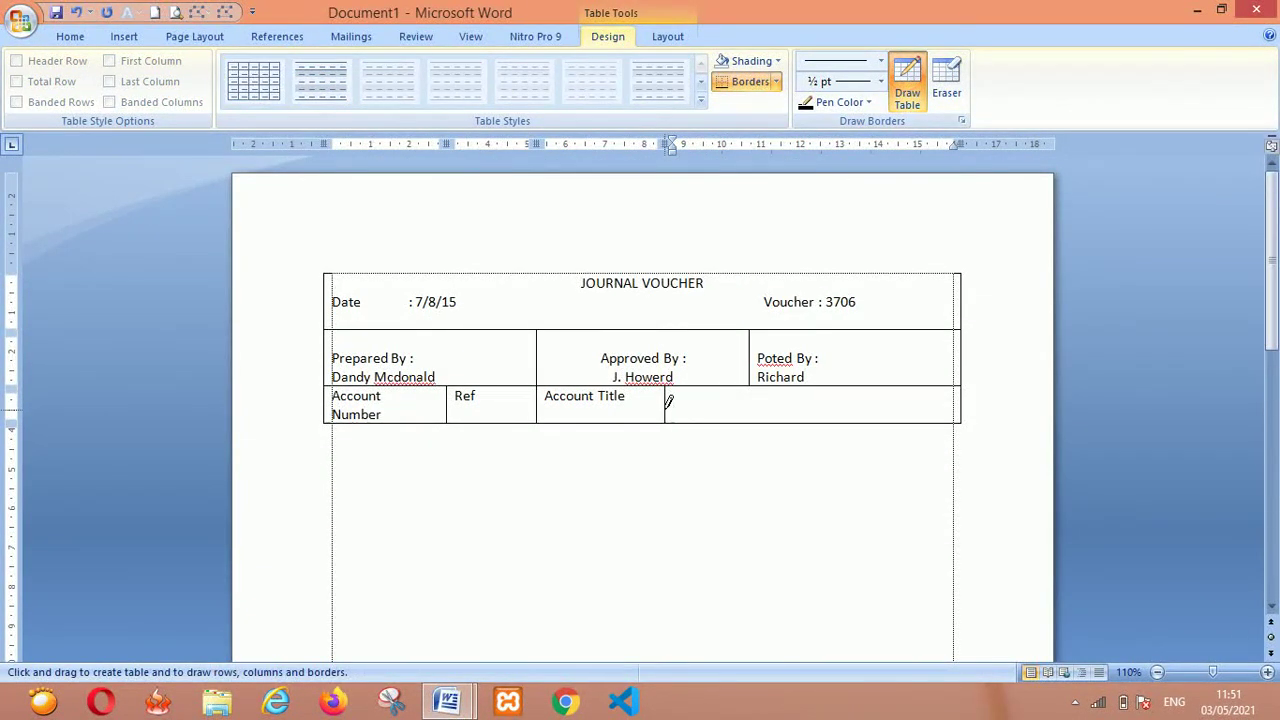
{"action": "left_click_drag", "start_coordinate": [668, 405], "coordinate": [870, 405]}
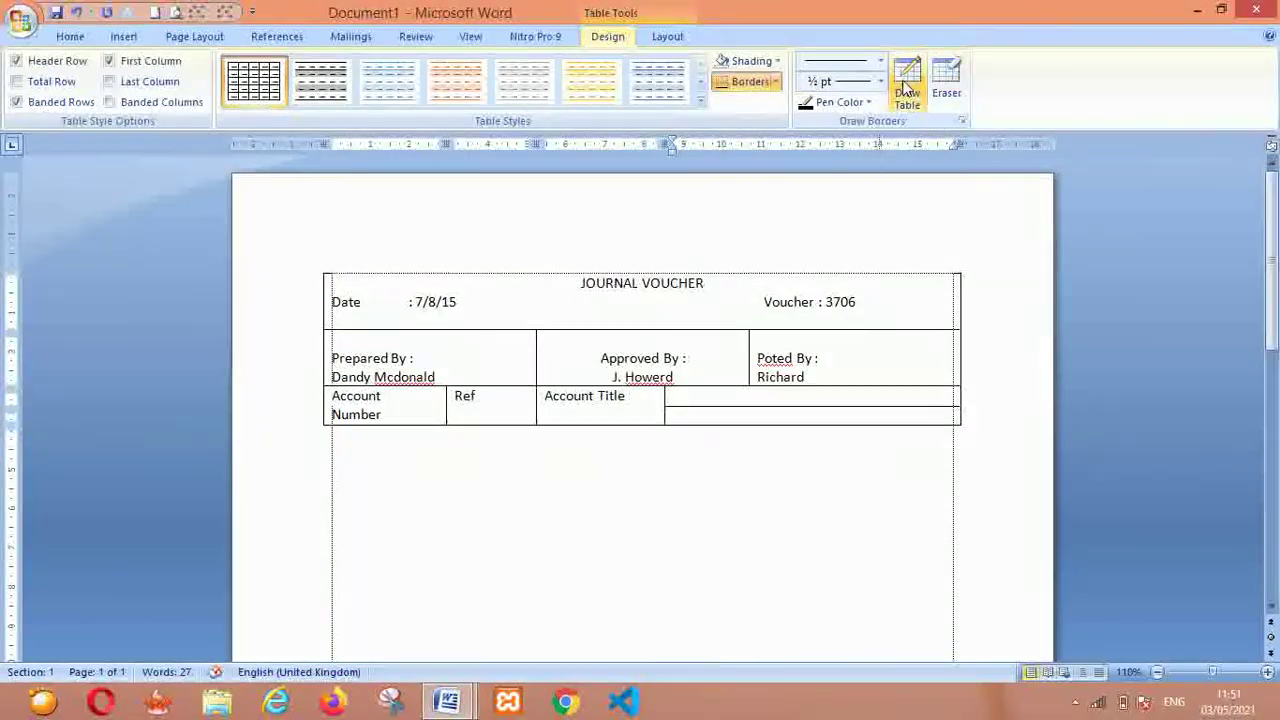
{"action": "left_click", "coordinate": [905, 80]}
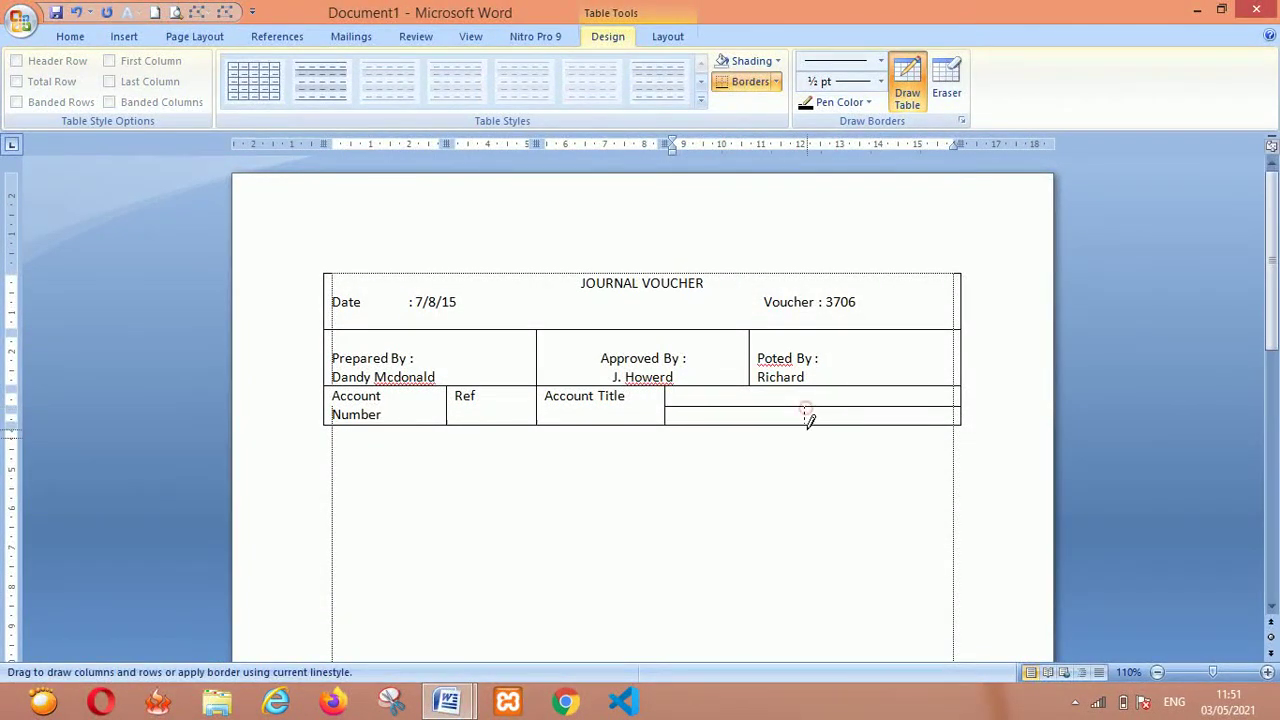
{"action": "left_click_drag", "start_coordinate": [804, 406], "coordinate": [804, 424]}
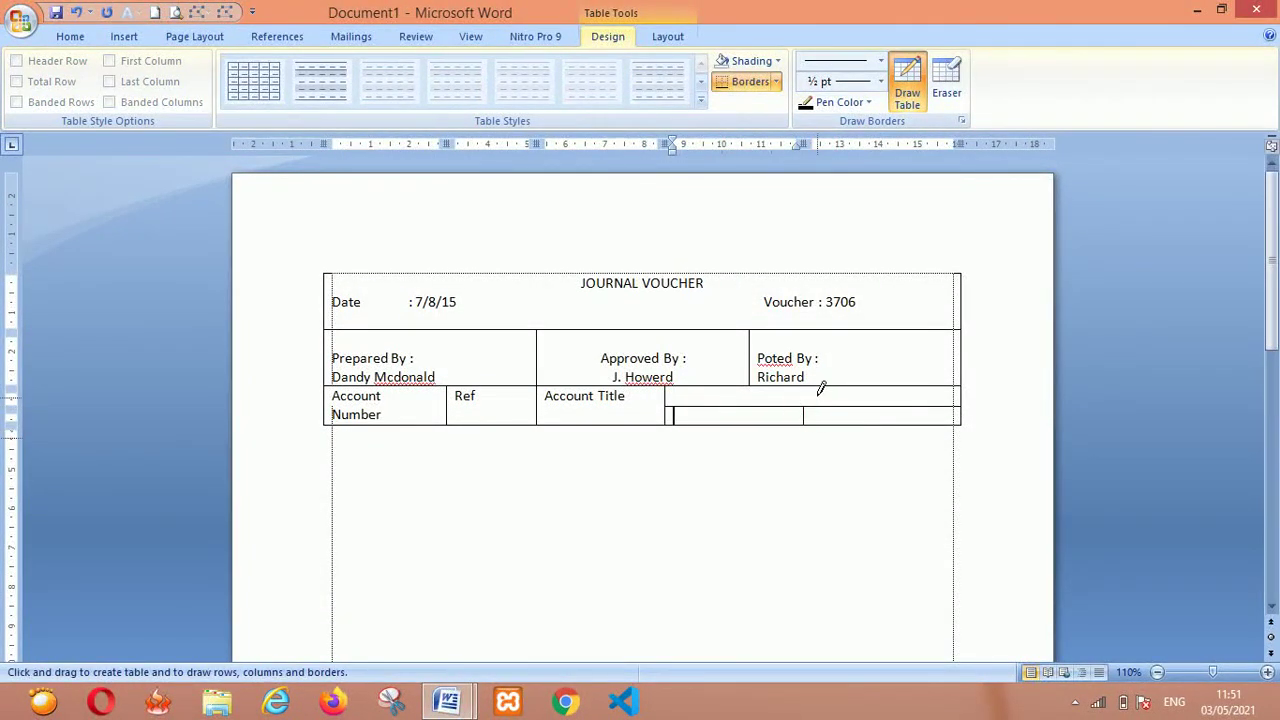
{"action": "left_click", "coordinate": [910, 85]}
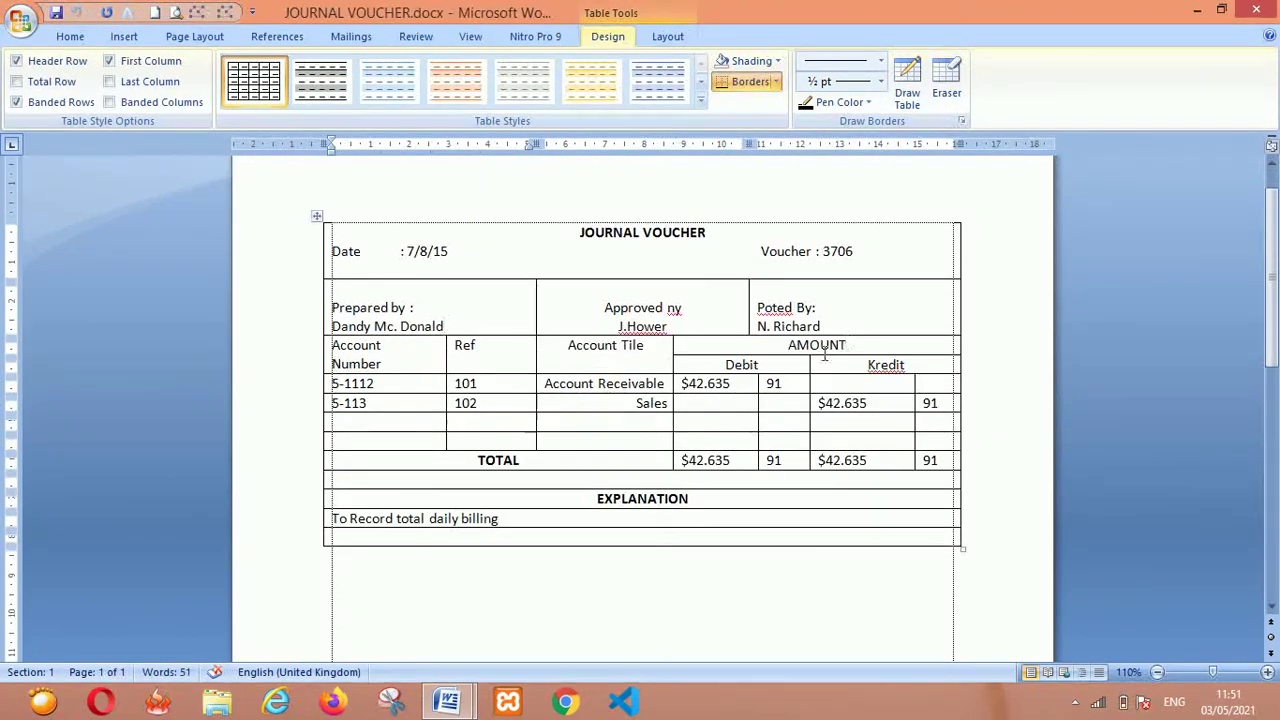
{"action": "key", "text": "alt+Tab"}
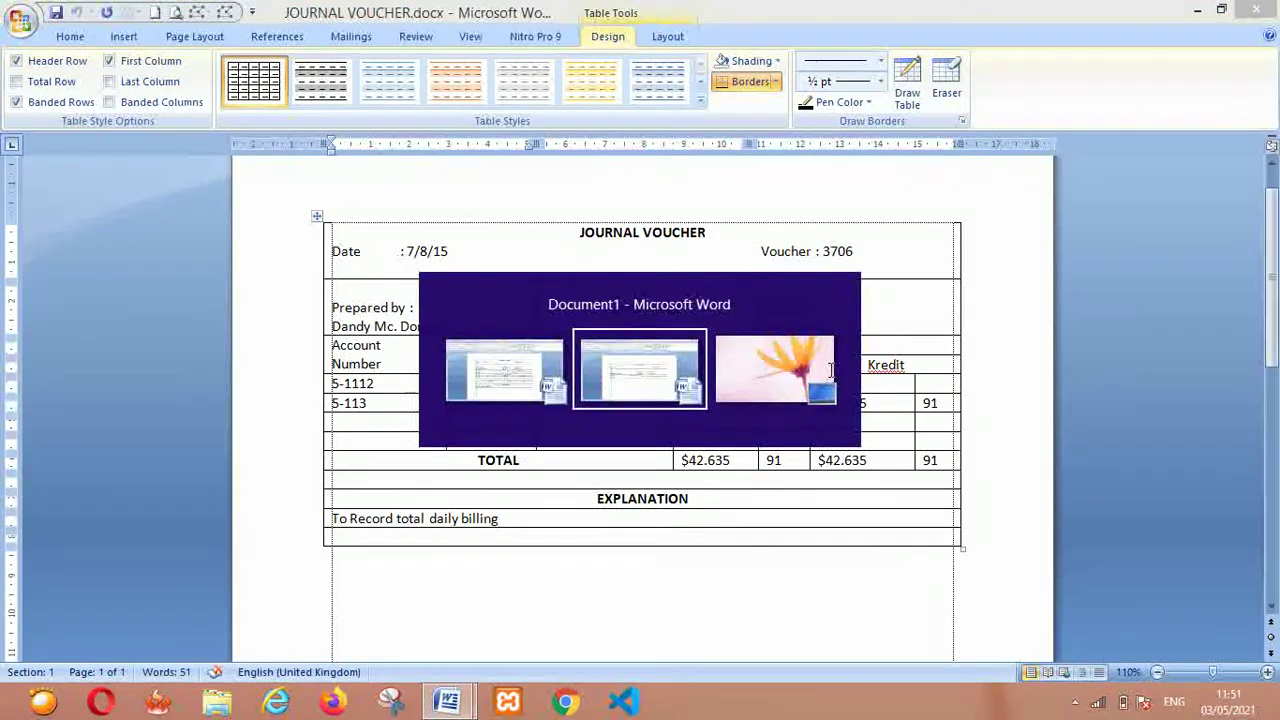
Type a centred Amount heading, with Debit and Kredit in the two cells below
{"action": "type", "text": "Am"}
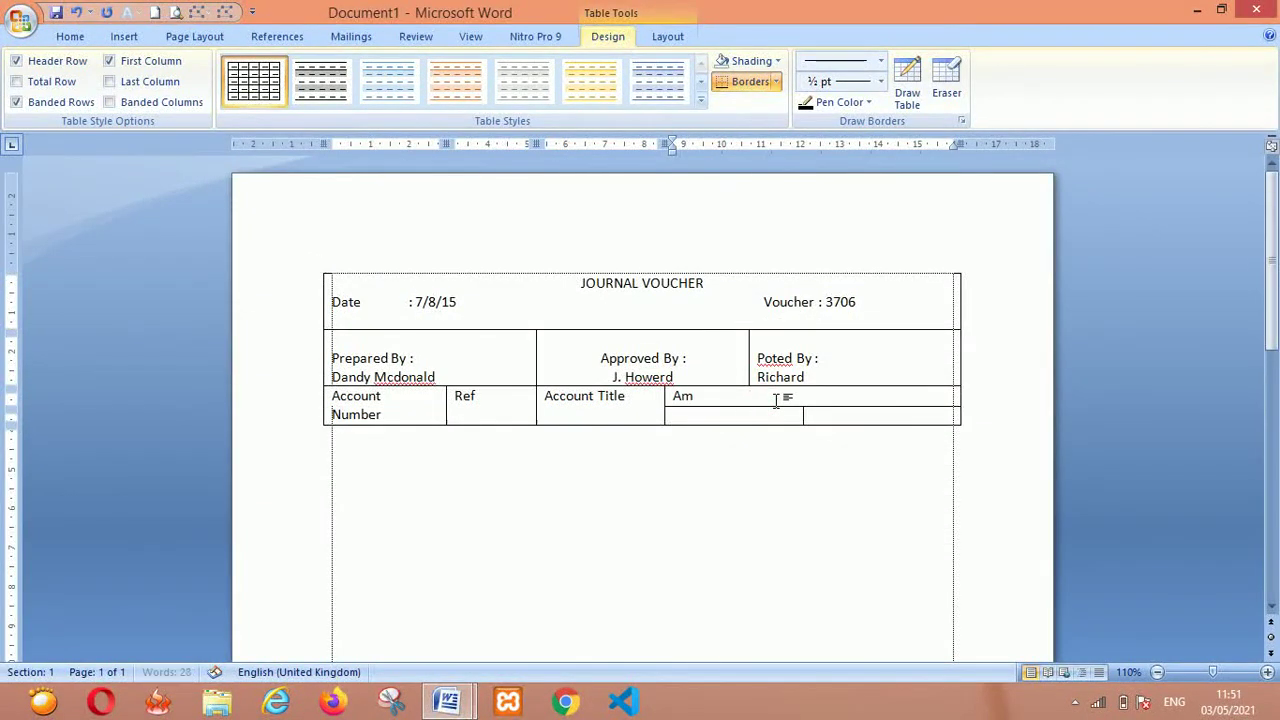
{"action": "type", "text": "ount"}
{"action": "key", "text": "ctrl+e"}
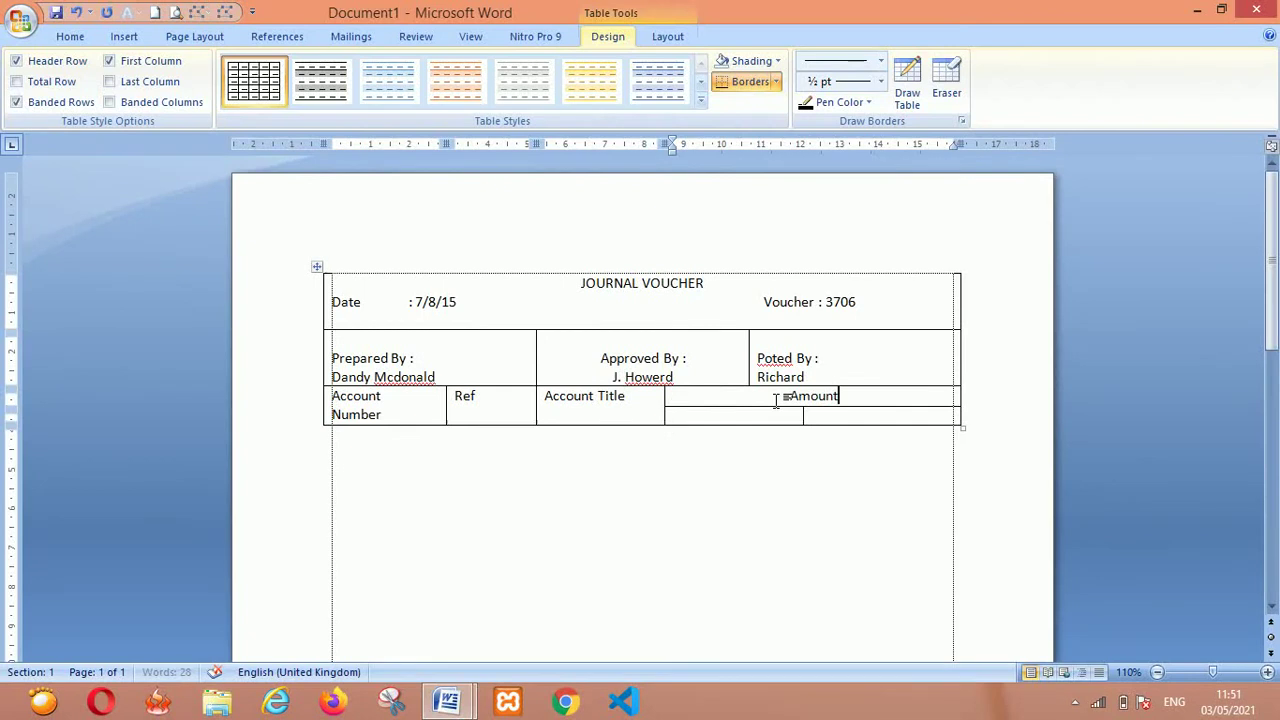
{"action": "key", "text": "Down"}
{"action": "type", "text": "De"}
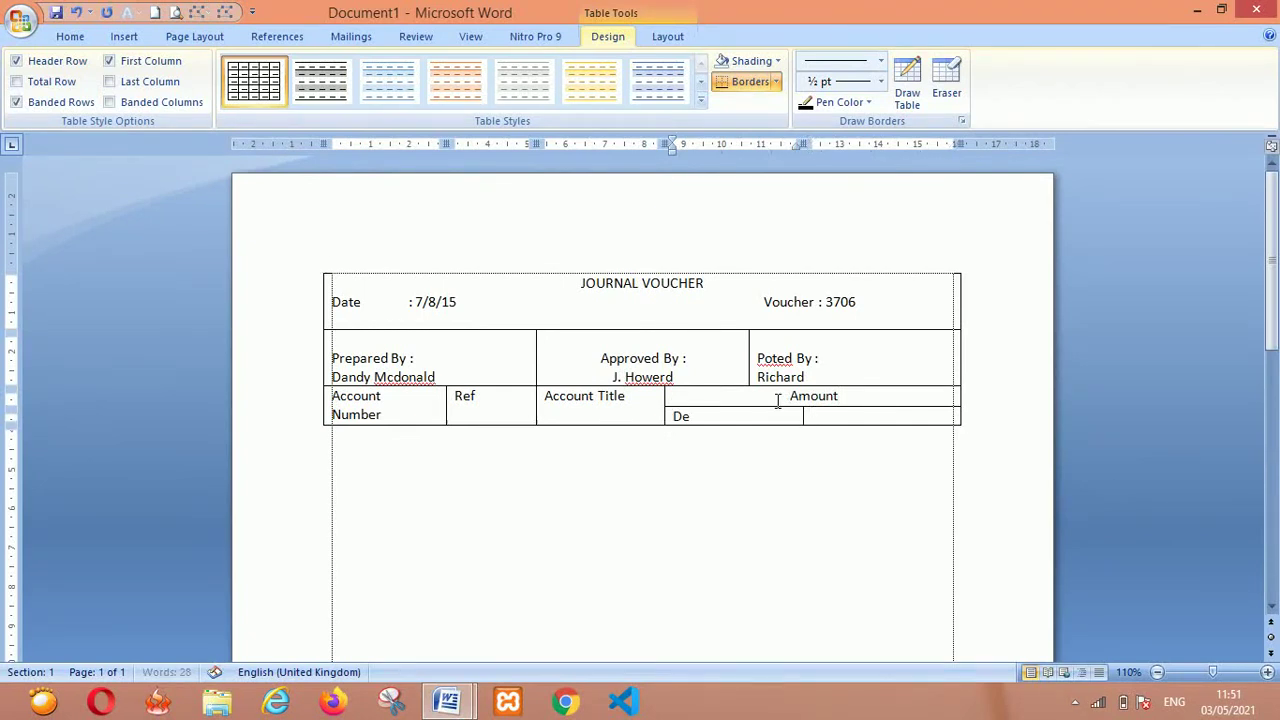
{"action": "key", "text": "Tab"}
{"action": "type", "text": "Kredit"}
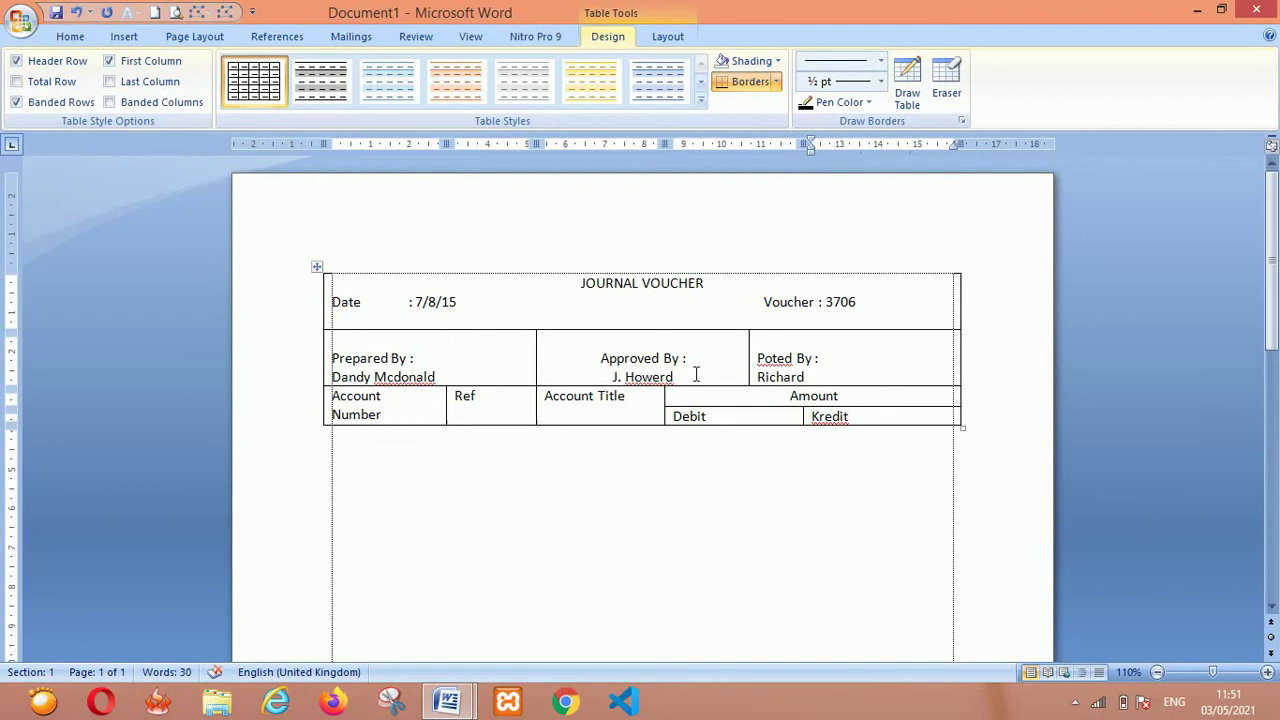
Centre the Debit and Kredit headings and add a new row below them
{"action": "left_click_drag", "start_coordinate": [676, 418], "coordinate": [847, 424]}
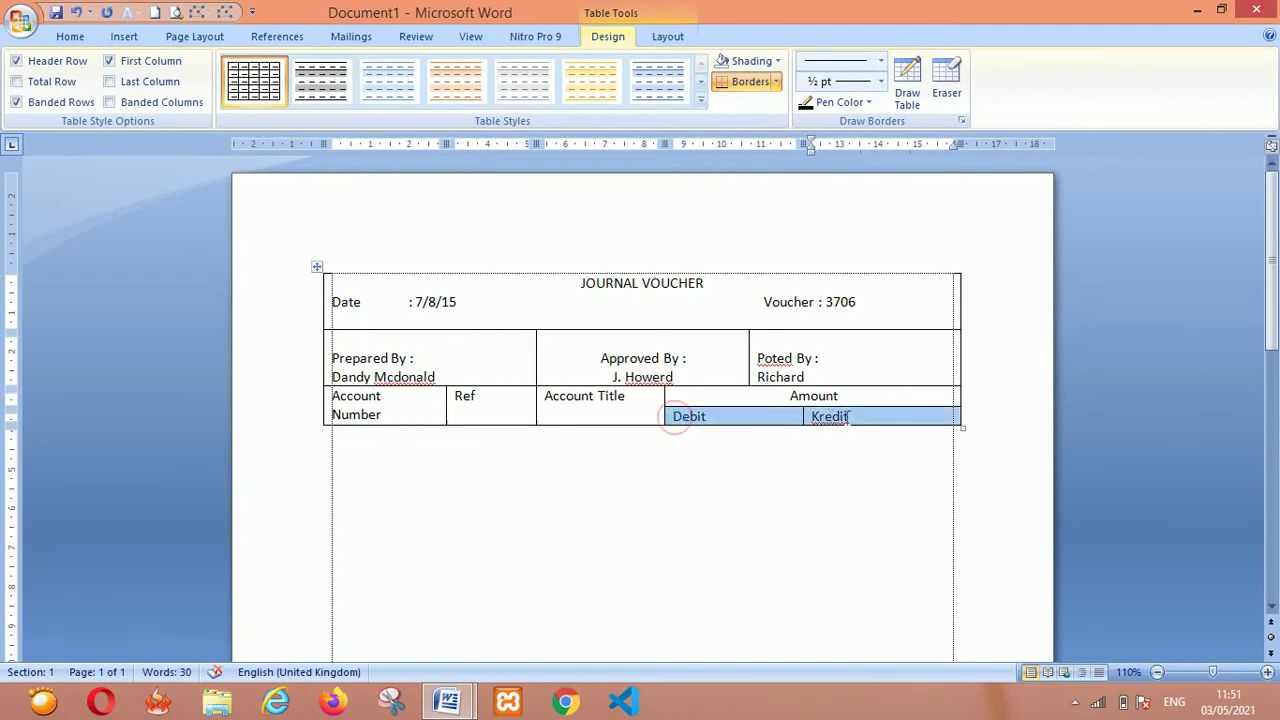
{"action": "key", "text": "ctrl+e"}
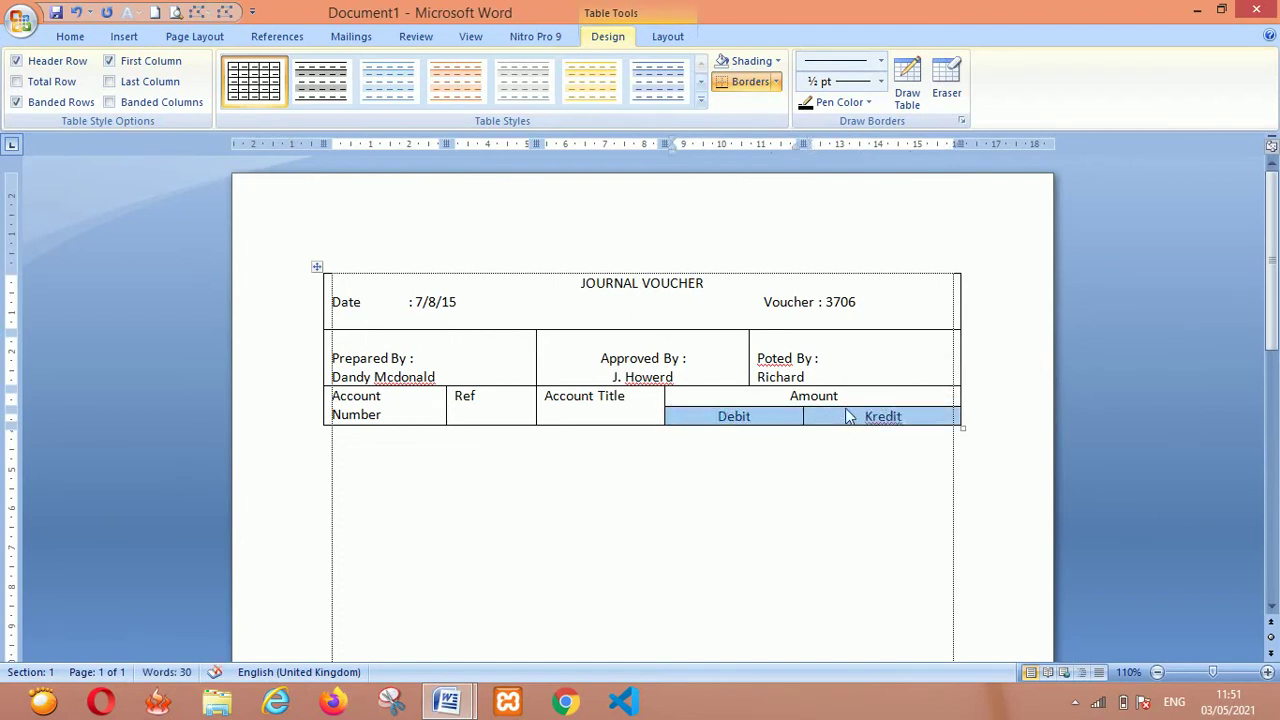
{"action": "left_click", "coordinate": [80, 40]}
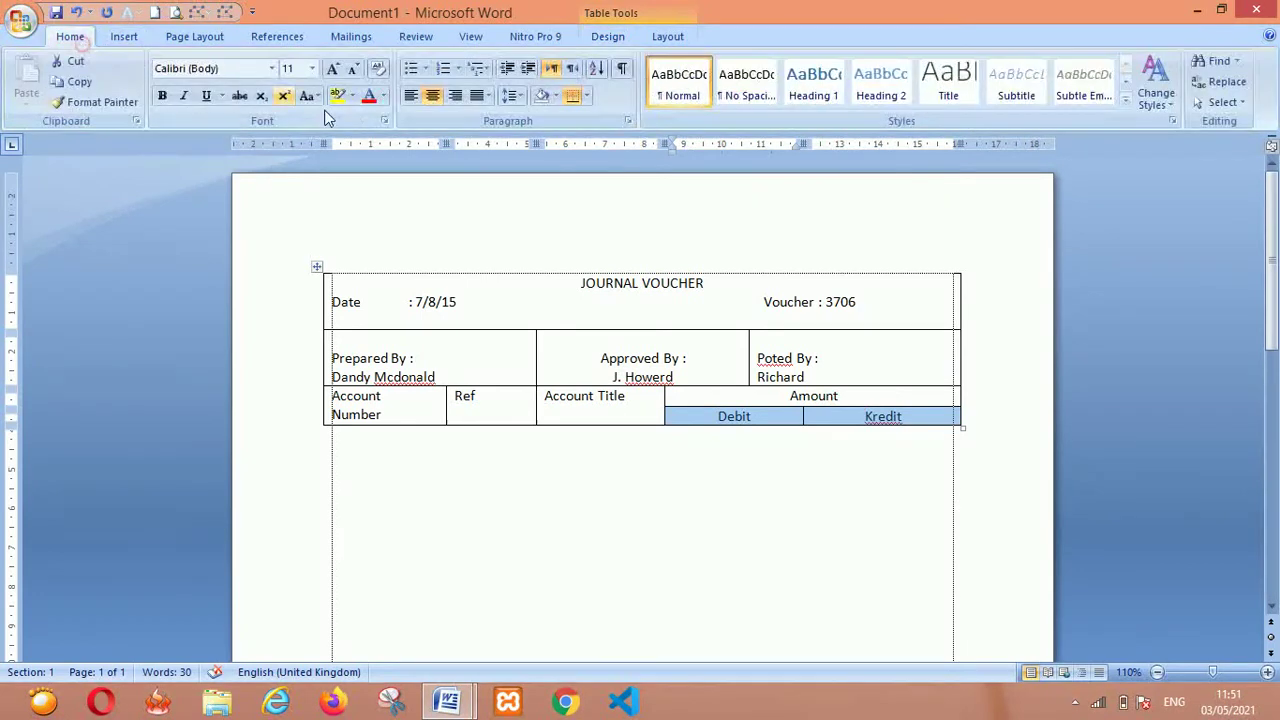
{"action": "left_click", "coordinate": [918, 420]}
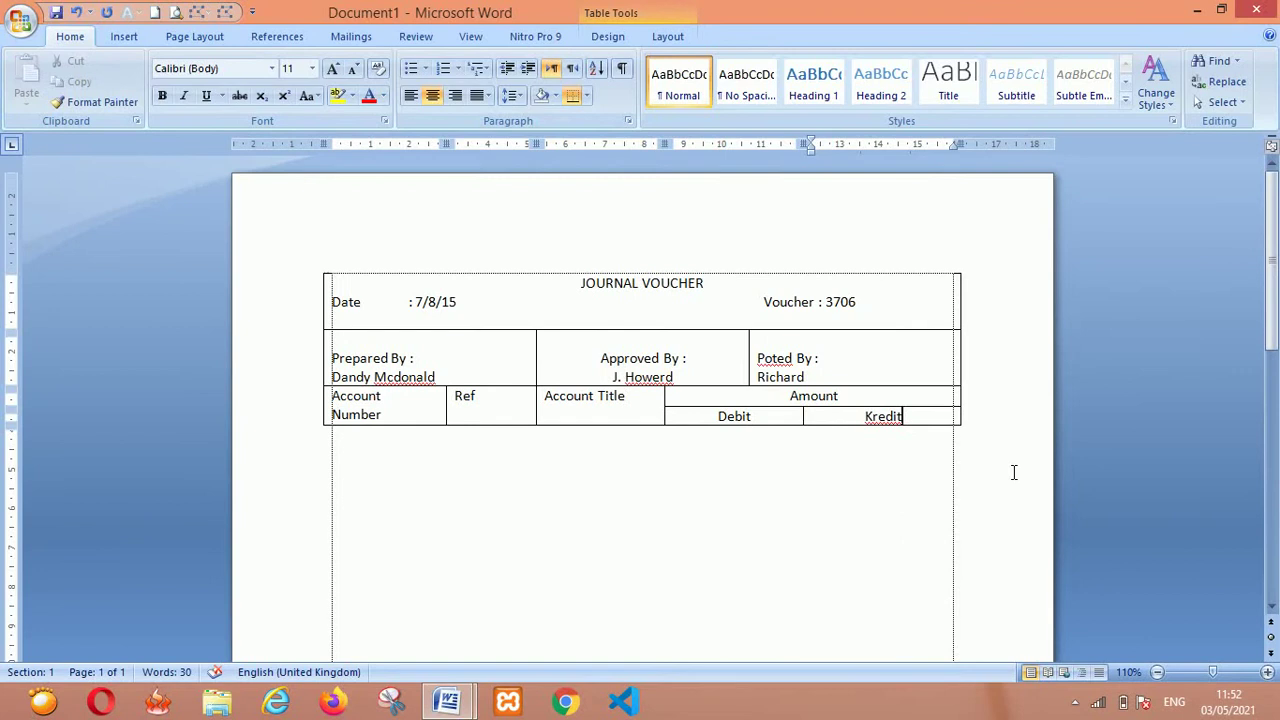
{"action": "key", "text": "ctrl+z"}
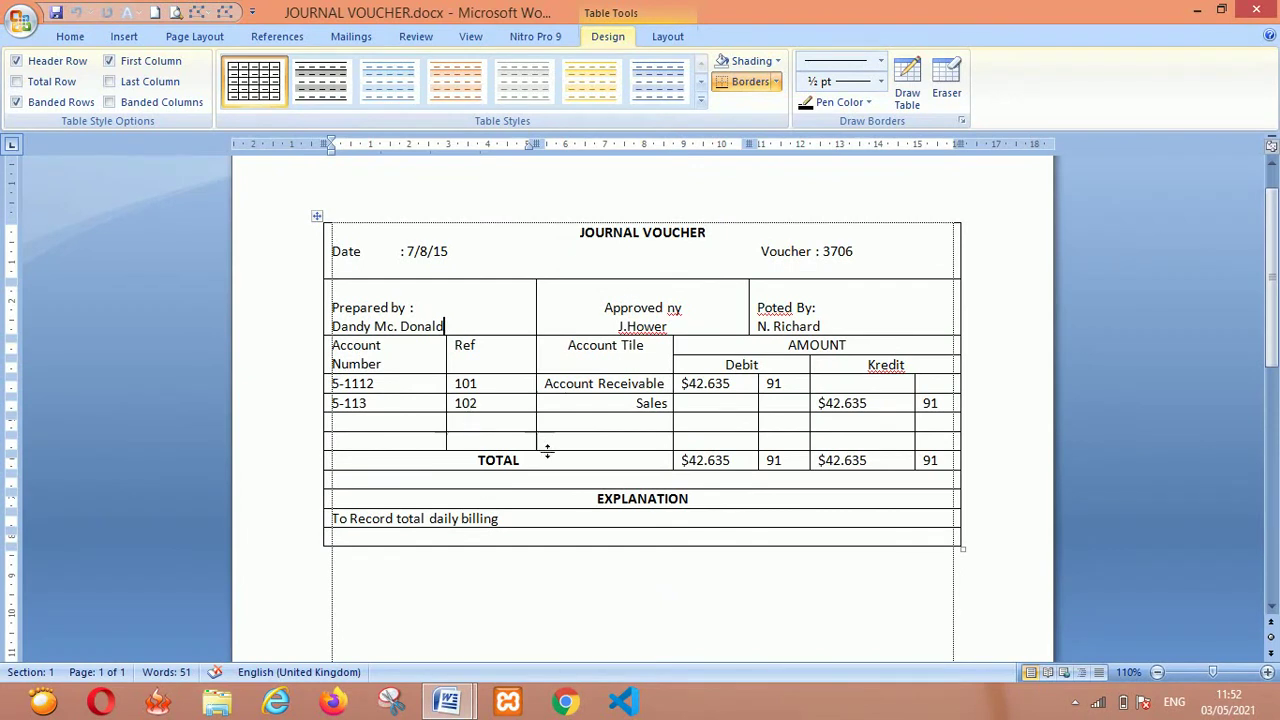
Enter account number 5-1112 and Ref 101 in the first entry row
{"action": "key", "text": "alt+Tab"}
{"action": "type", "text": "5-112"}
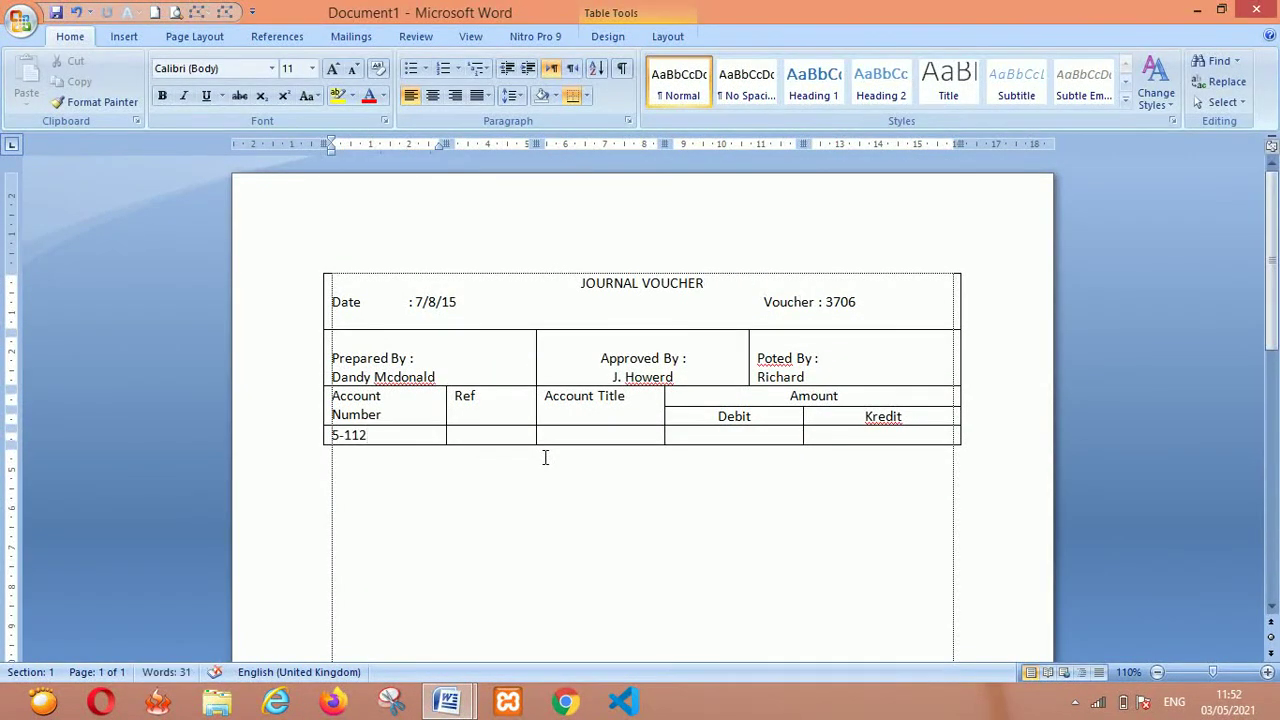
{"action": "key", "text": "BackSpace"}
{"action": "type", "text": "1"}
{"action": "key", "text": "Tab"}
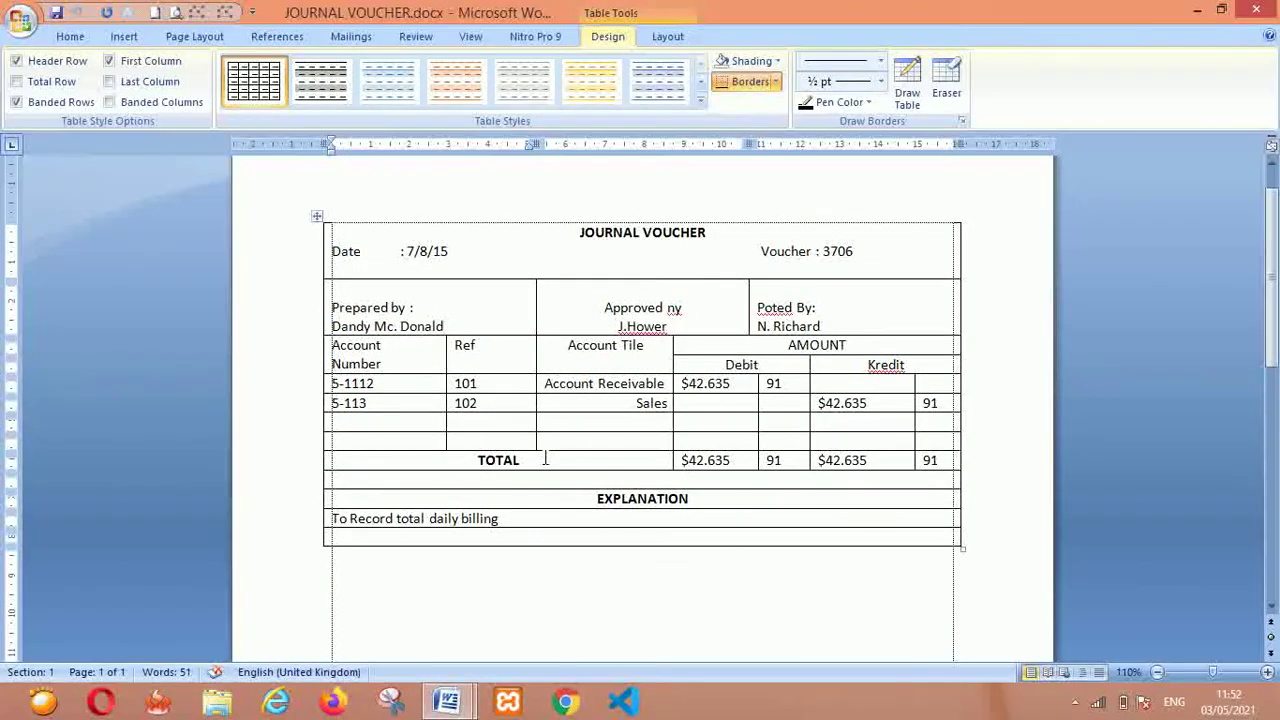
{"action": "type", "text": "01"}
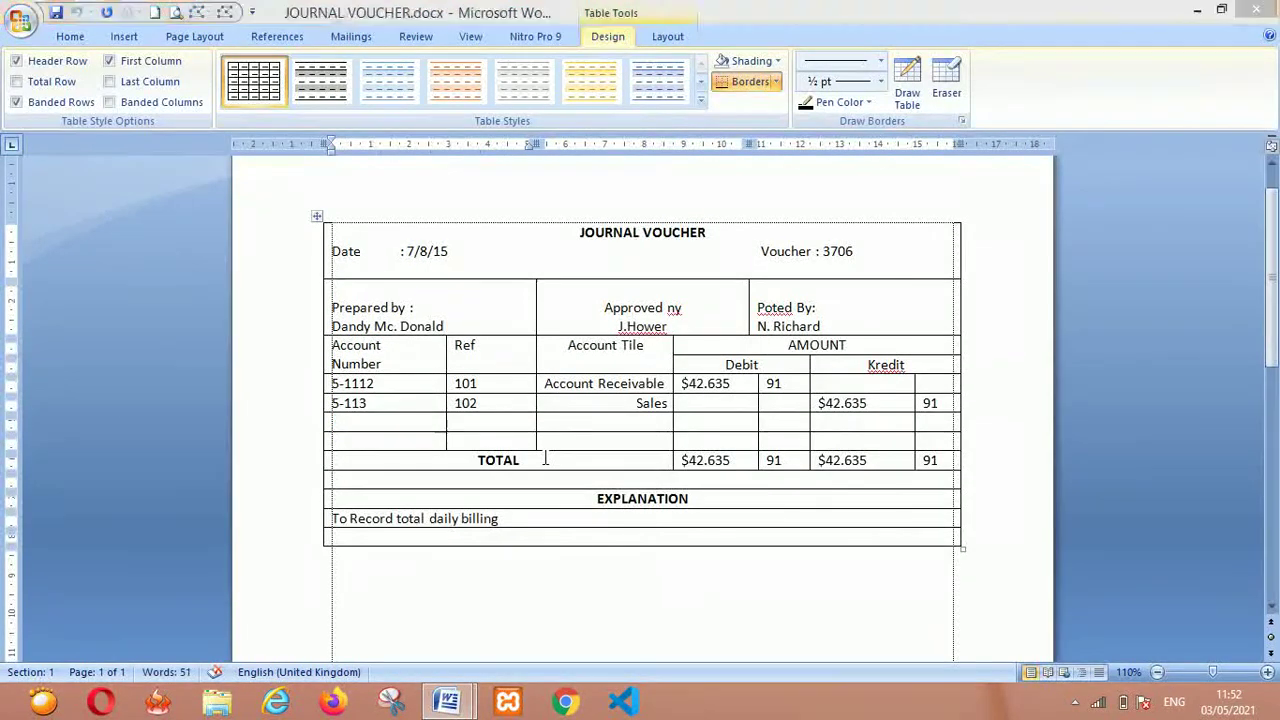
{"action": "key", "text": "alt+Tab"}
{"action": "key", "text": "Tab"}
{"action": "key", "text": "alt+Tab"}
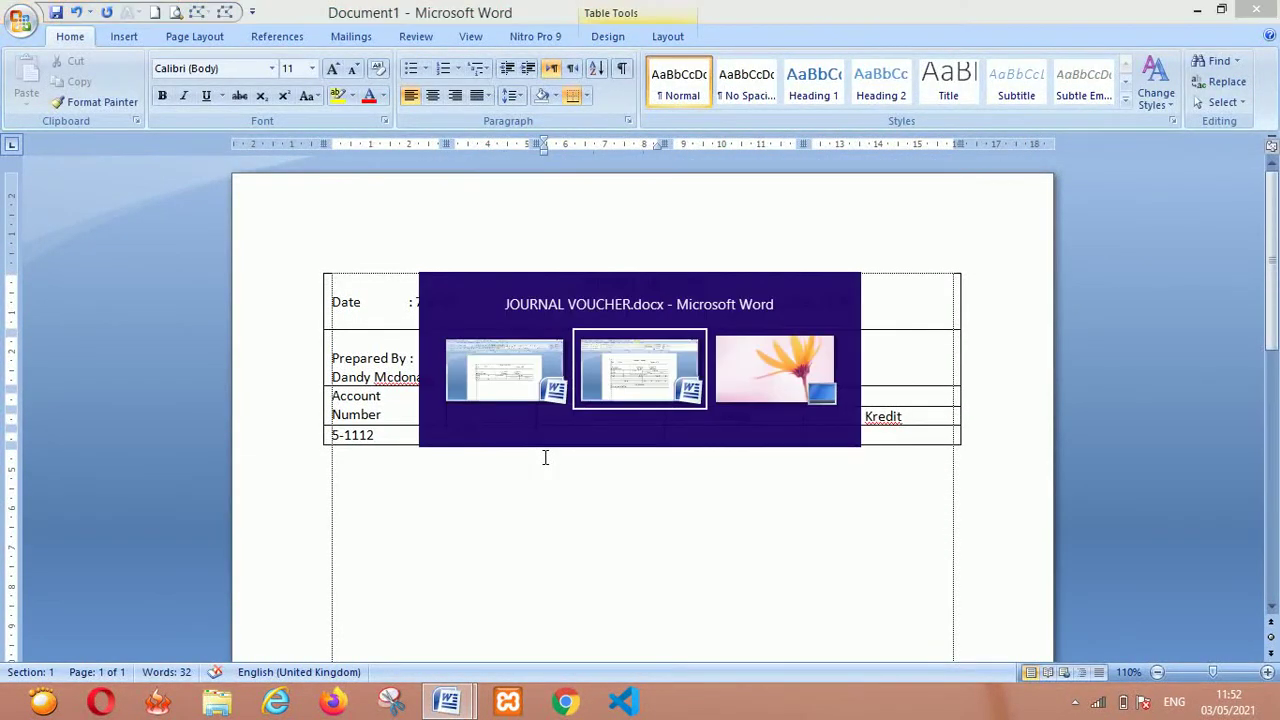
{"action": "key", "text": "alt+Tab"}
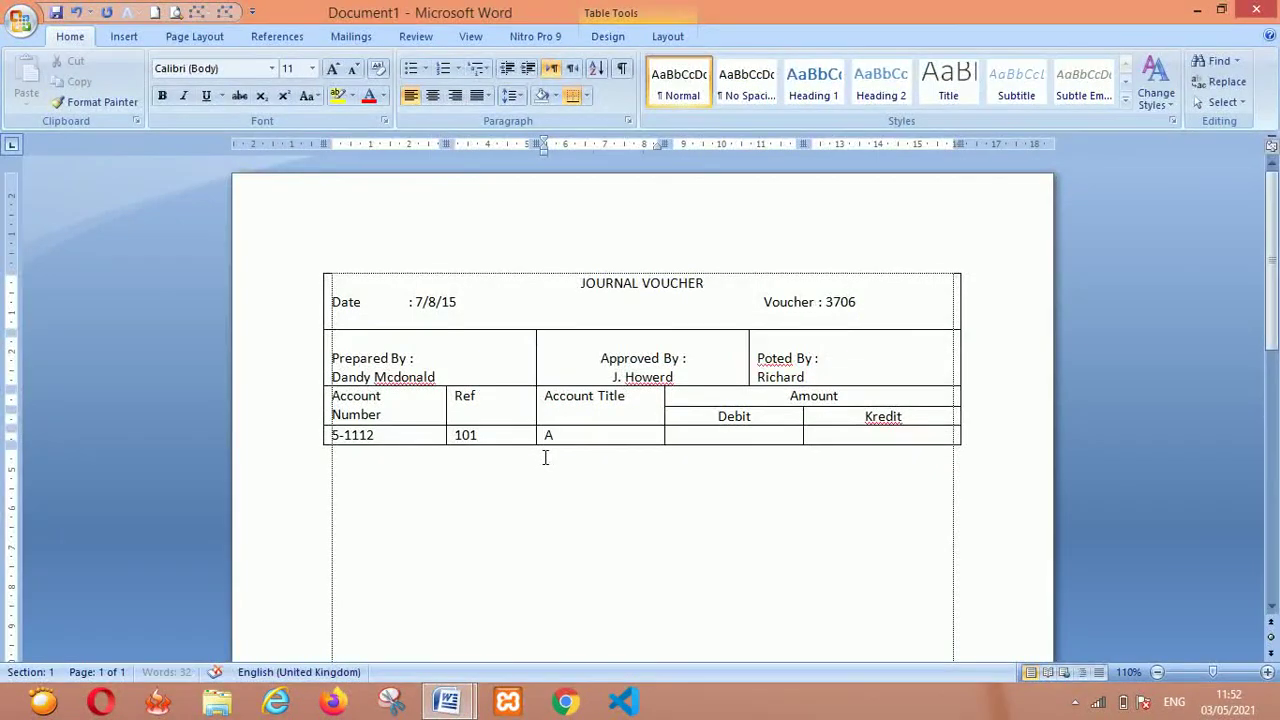
Type Account Receivable, widen the Account Title column, and enter $42.635 under Debit
{"action": "type", "text": "ccount Receivab"}
{"action": "type", "text": "le"}
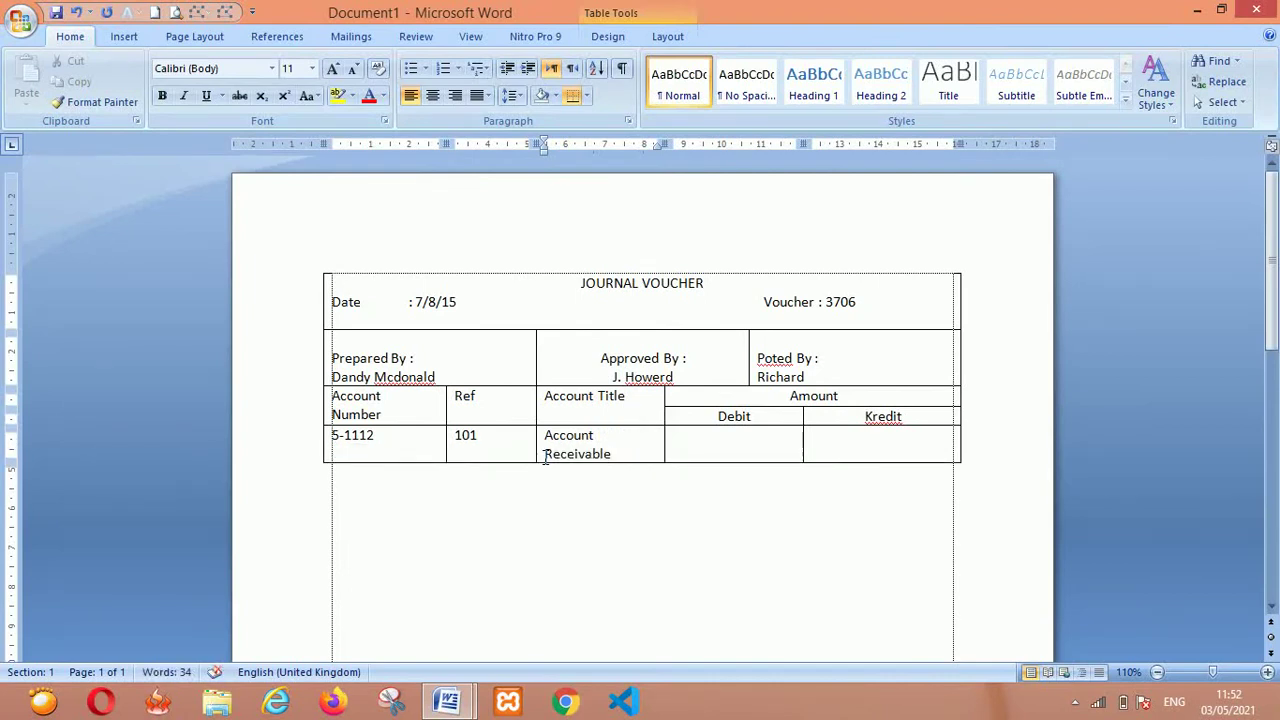
{"action": "key", "text": "alt+Tab"}
{"action": "key", "text": "alt+Tab"}
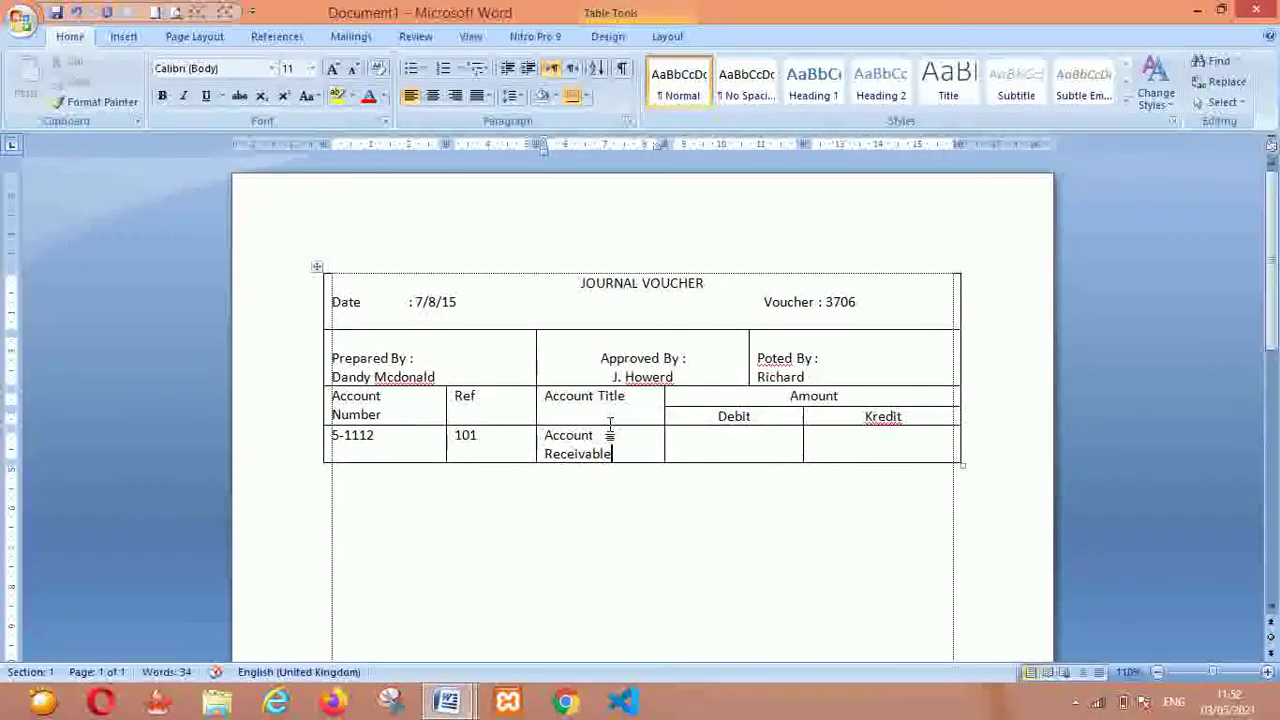
{"action": "left_click_drag", "start_coordinate": [536, 416], "coordinate": [522, 416]}
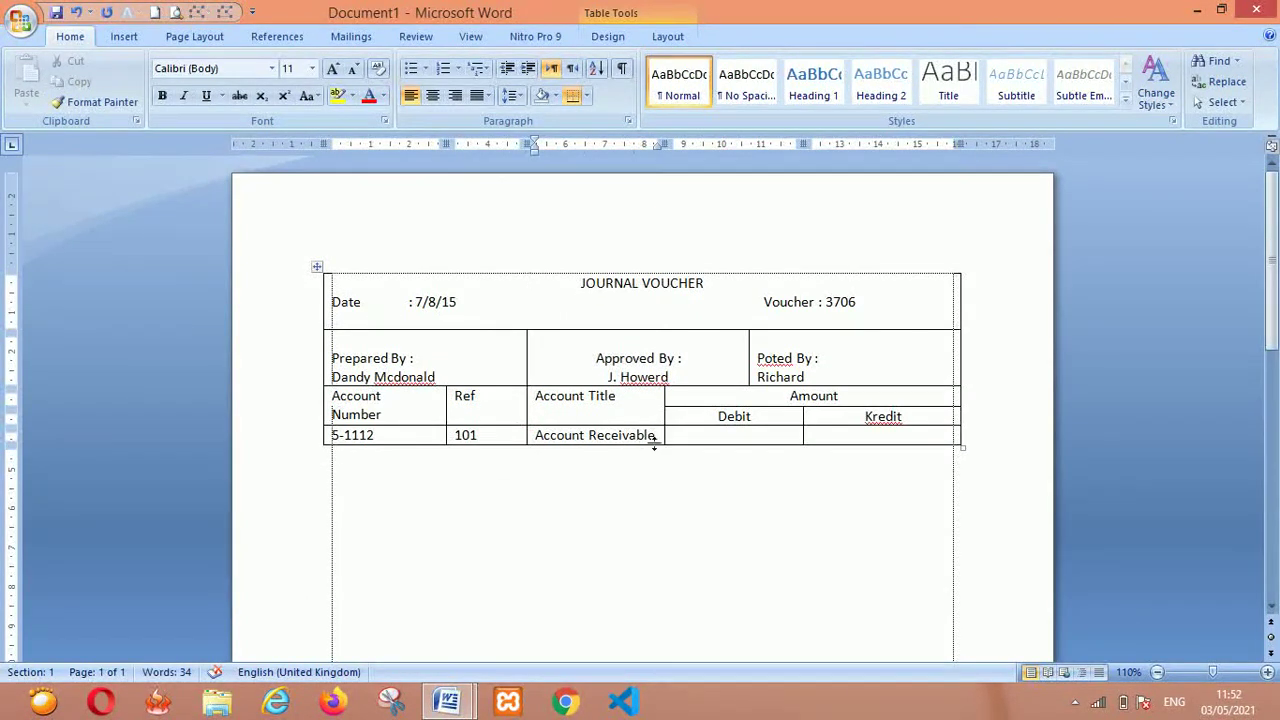
{"action": "key", "text": "alt+Tab"}
{"action": "key", "text": "alt+Tab"}
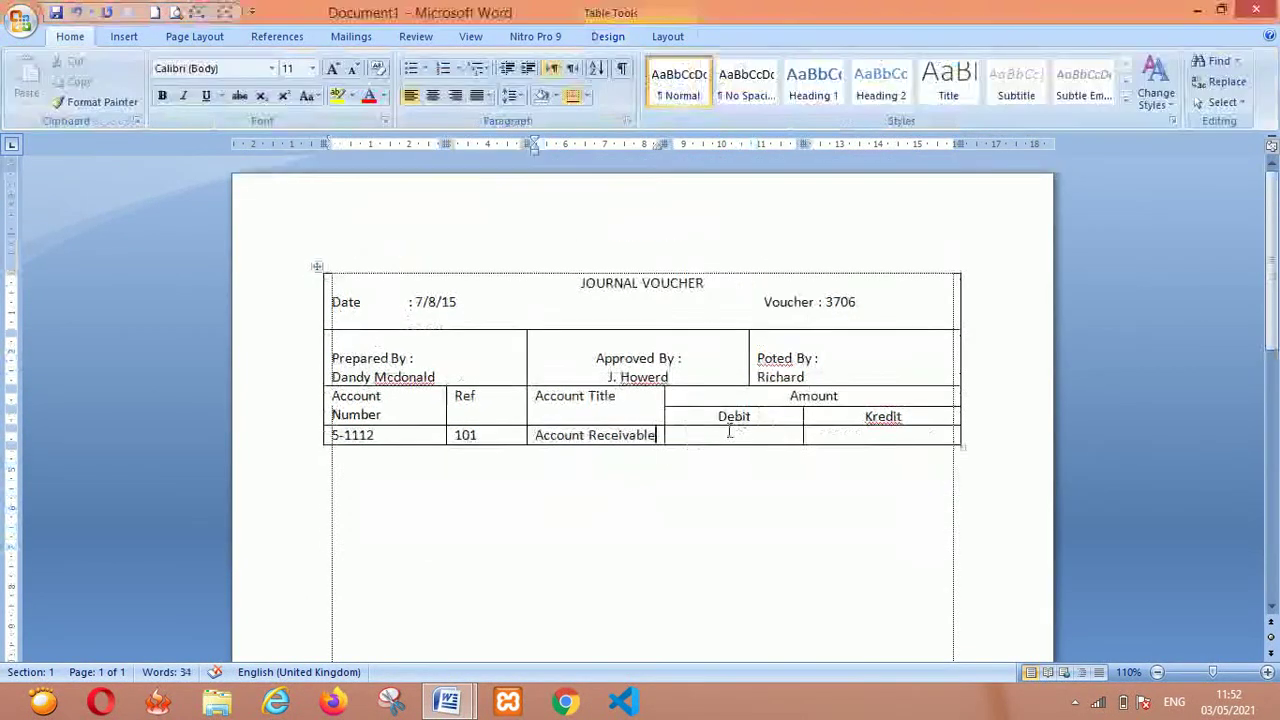
{"action": "left_click", "coordinate": [722, 431]}
{"action": "key", "text": "alt+Tab"}
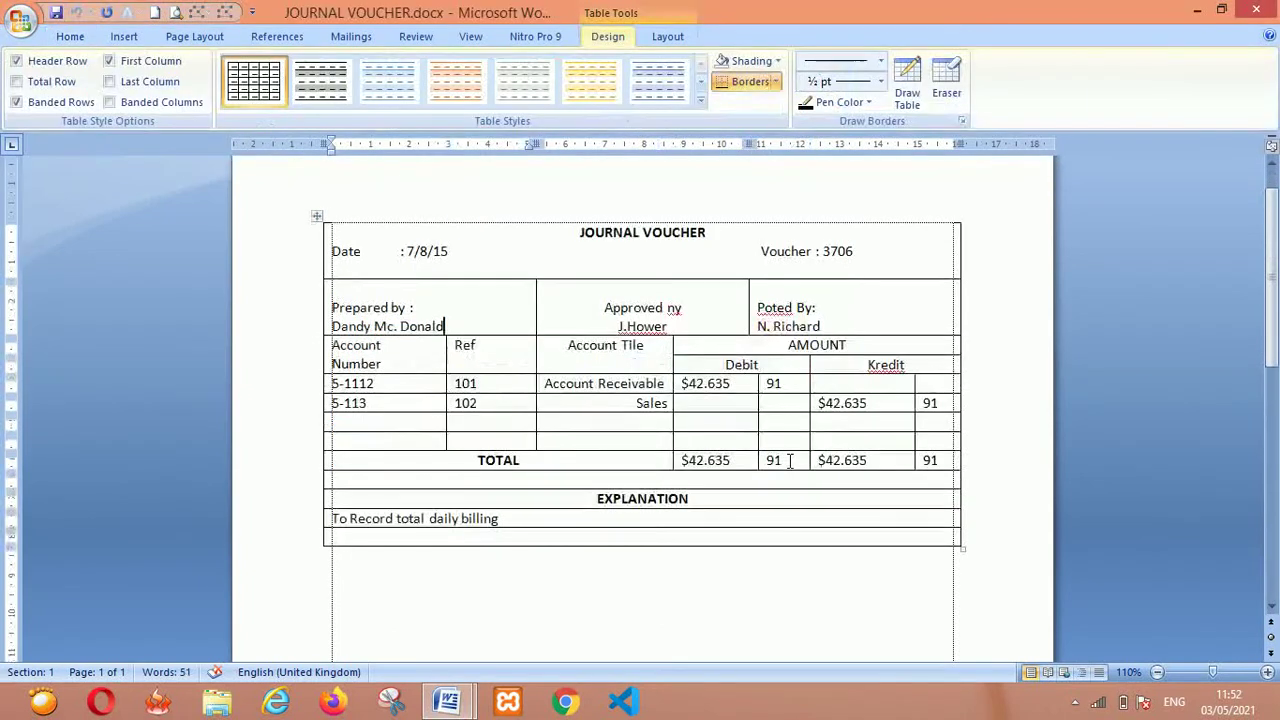
{"action": "key", "text": "alt+Tab"}
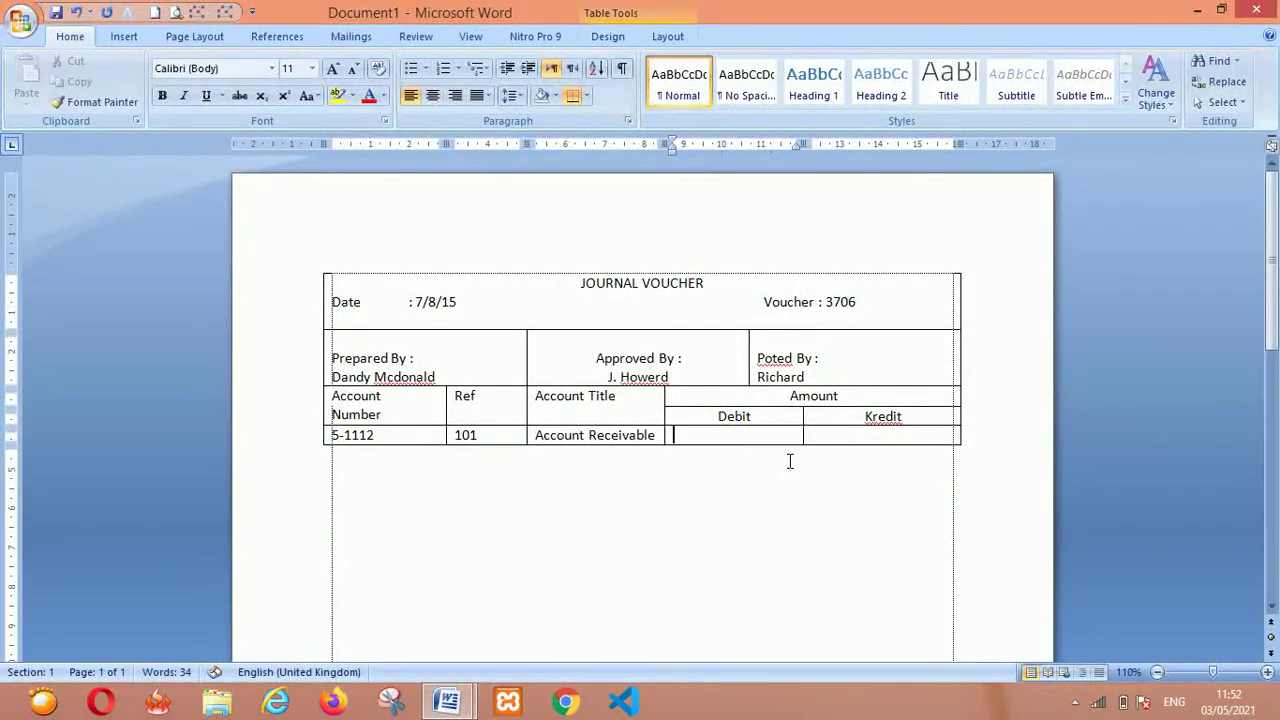
{"action": "key", "text": "alt+Tab"}
{"action": "key", "text": "alt+Tab"}
{"action": "type", "text": "$"}
{"action": "key", "text": "alt+Tab"}
{"action": "key", "text": "alt+Tab"}
{"action": "type", "text": "5"}
{"action": "key", "text": "alt+Tab"}
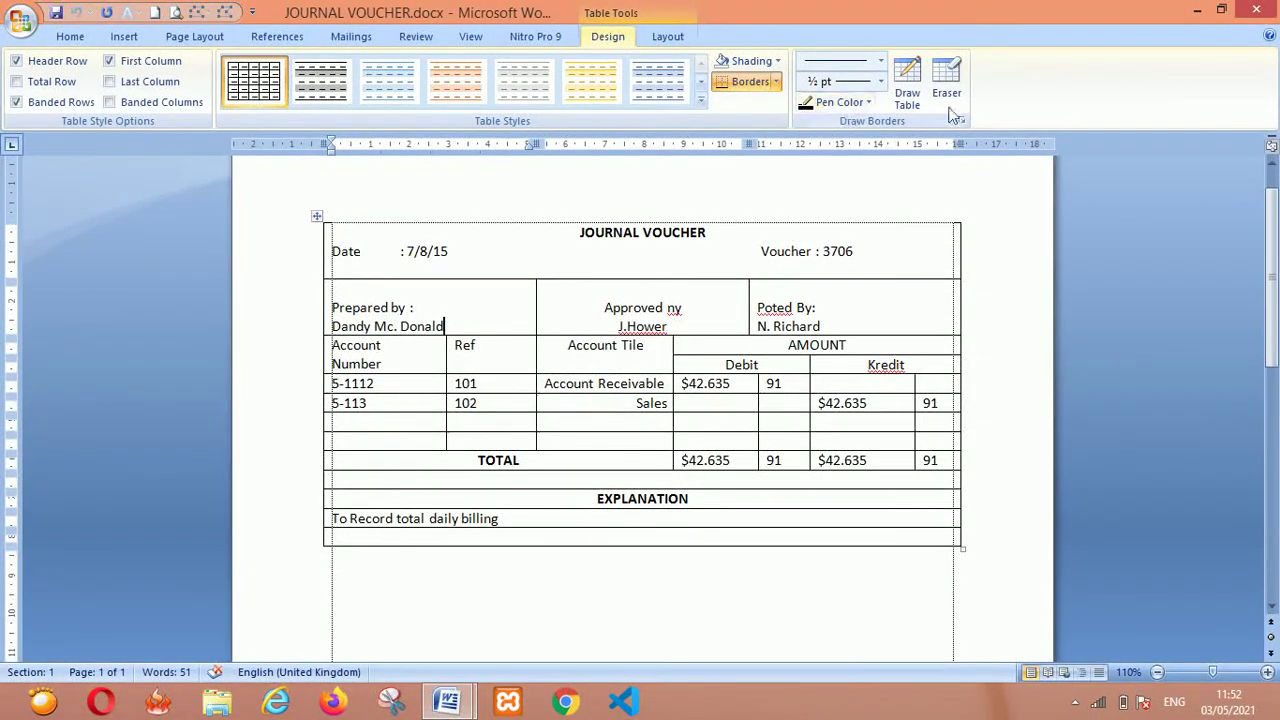
{"action": "key", "text": "alt+Tab"}
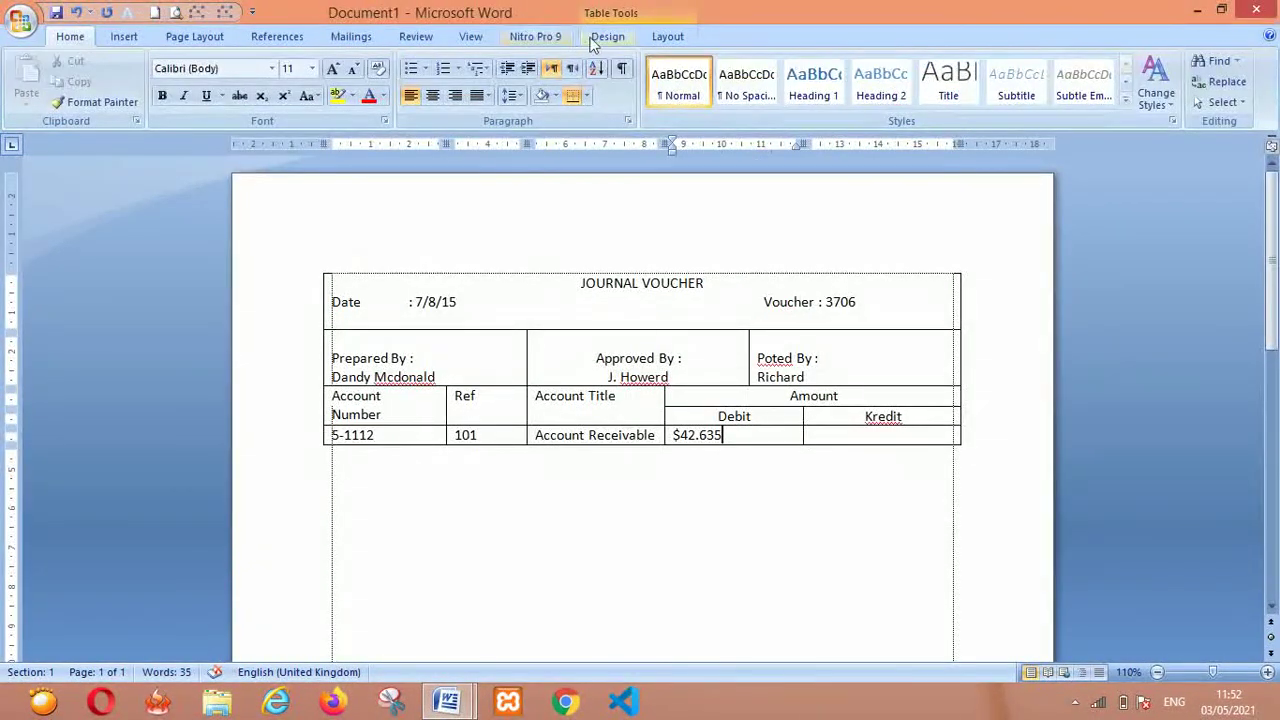
Split the first row's Debit and Kredit cells in two and add 91 beside $42.635
{"action": "left_click", "coordinate": [604, 36]}
{"action": "left_click", "coordinate": [907, 90]}
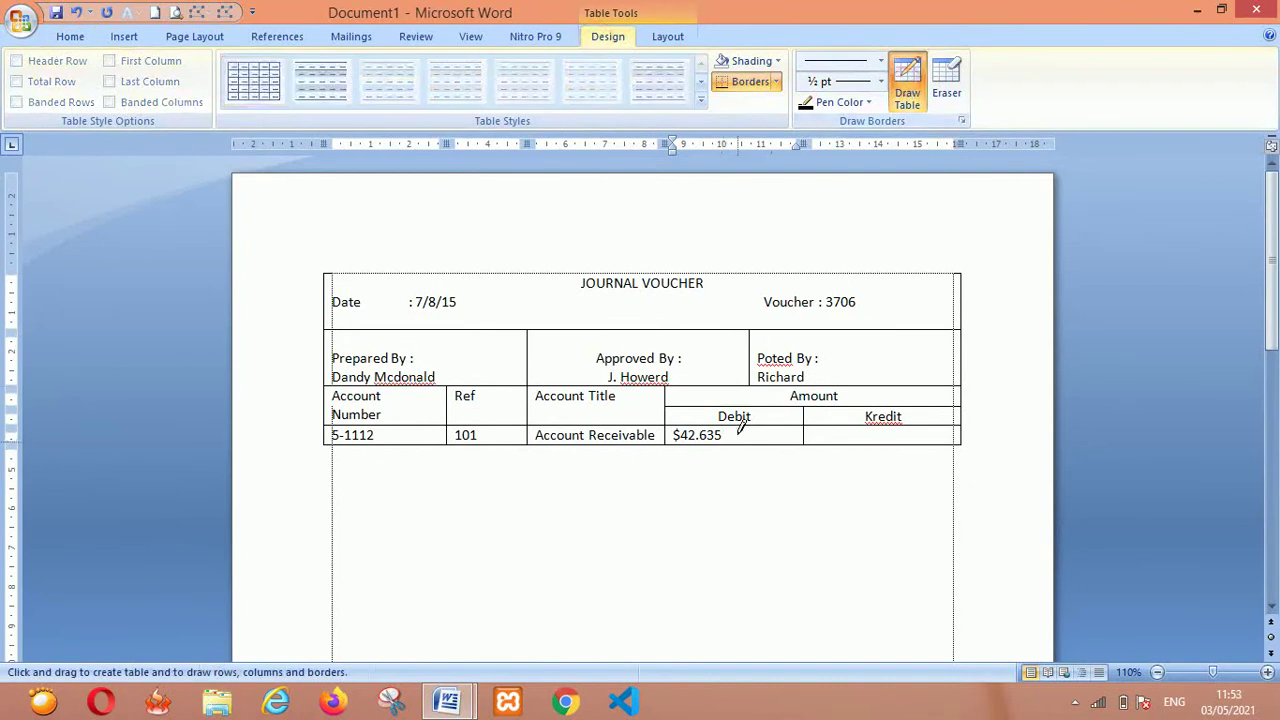
{"action": "left_click_drag", "start_coordinate": [735, 426], "coordinate": [735, 444]}
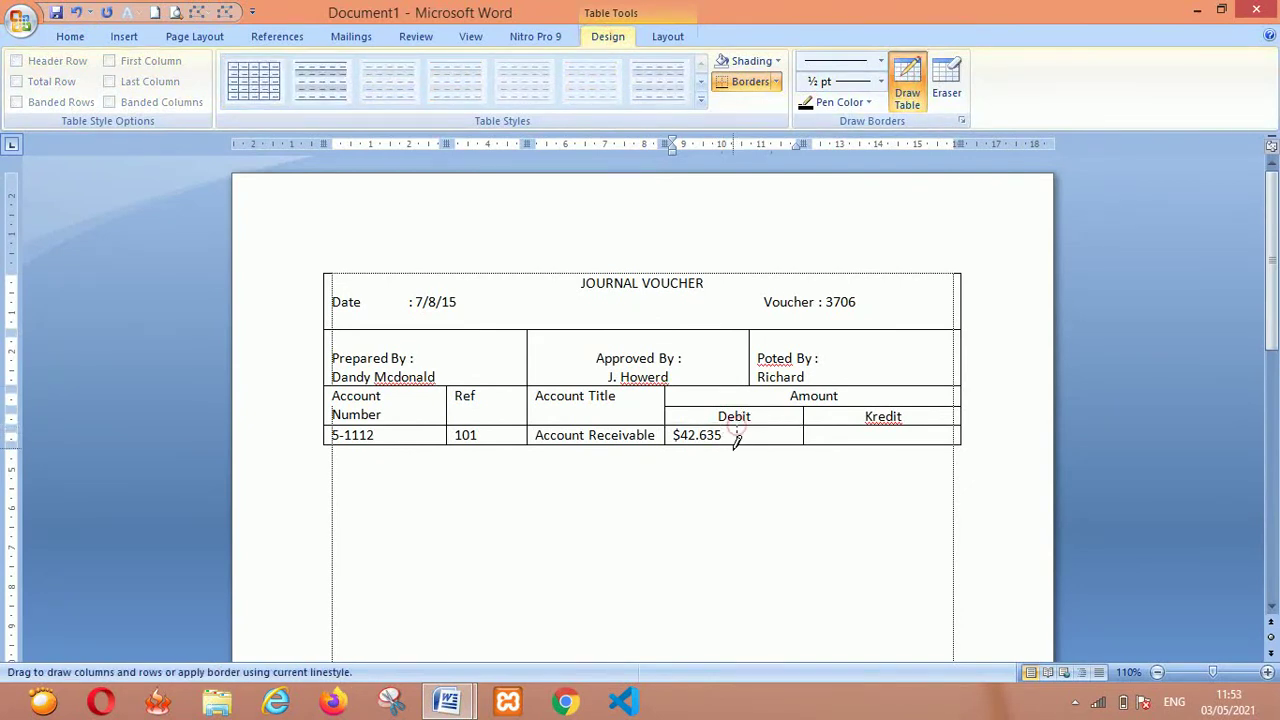
{"action": "left_click", "coordinate": [907, 80]}
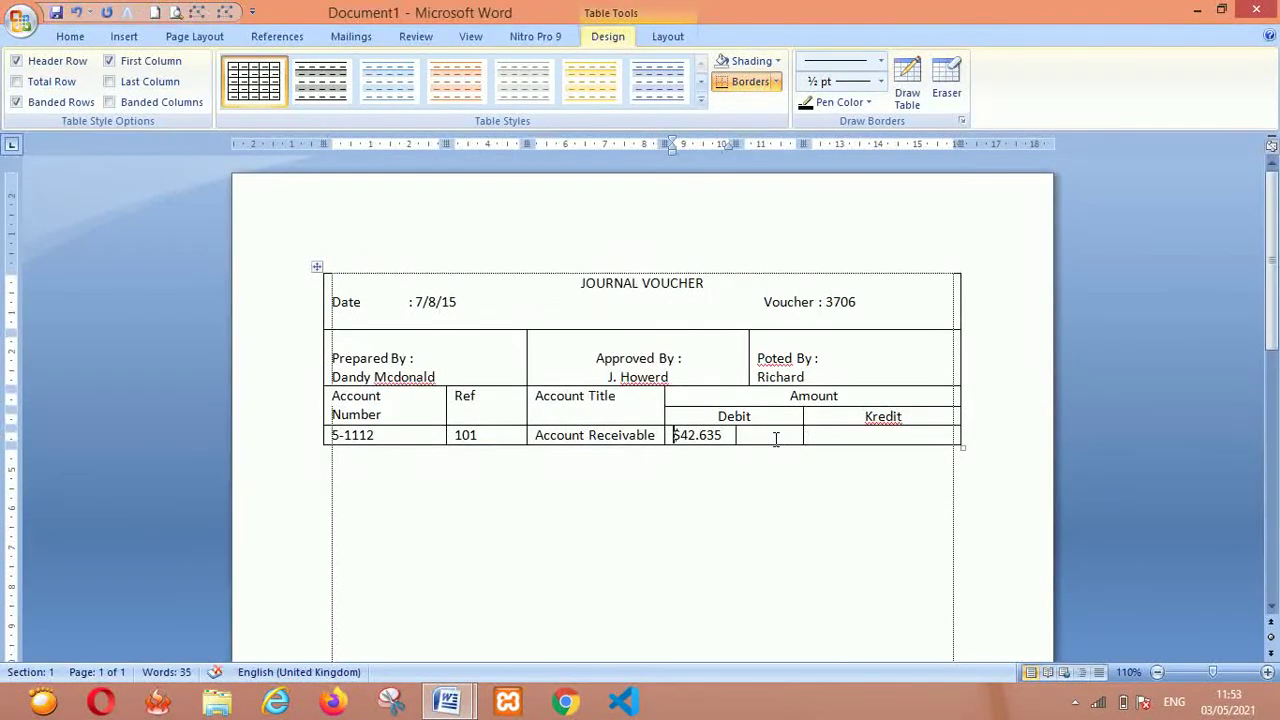
{"action": "type", "text": "91"}
{"action": "left_click", "coordinate": [907, 85]}
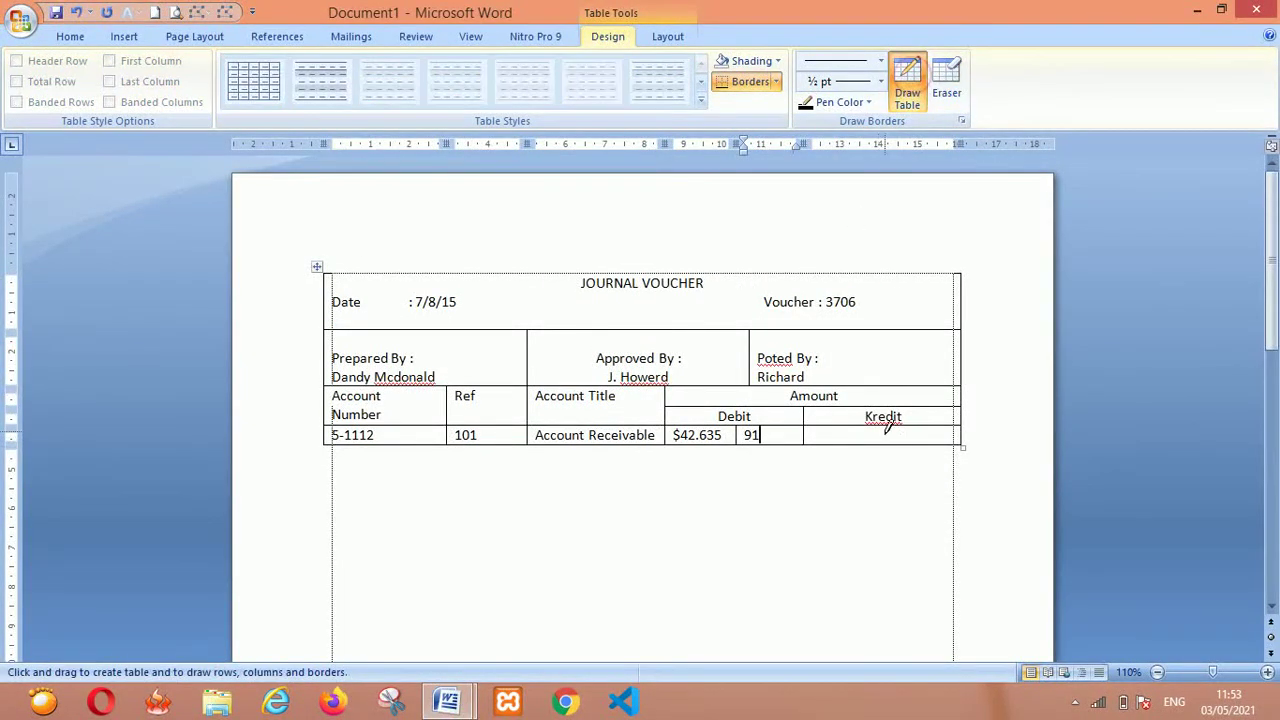
{"action": "left_click_drag", "start_coordinate": [883, 427], "coordinate": [884, 443]}
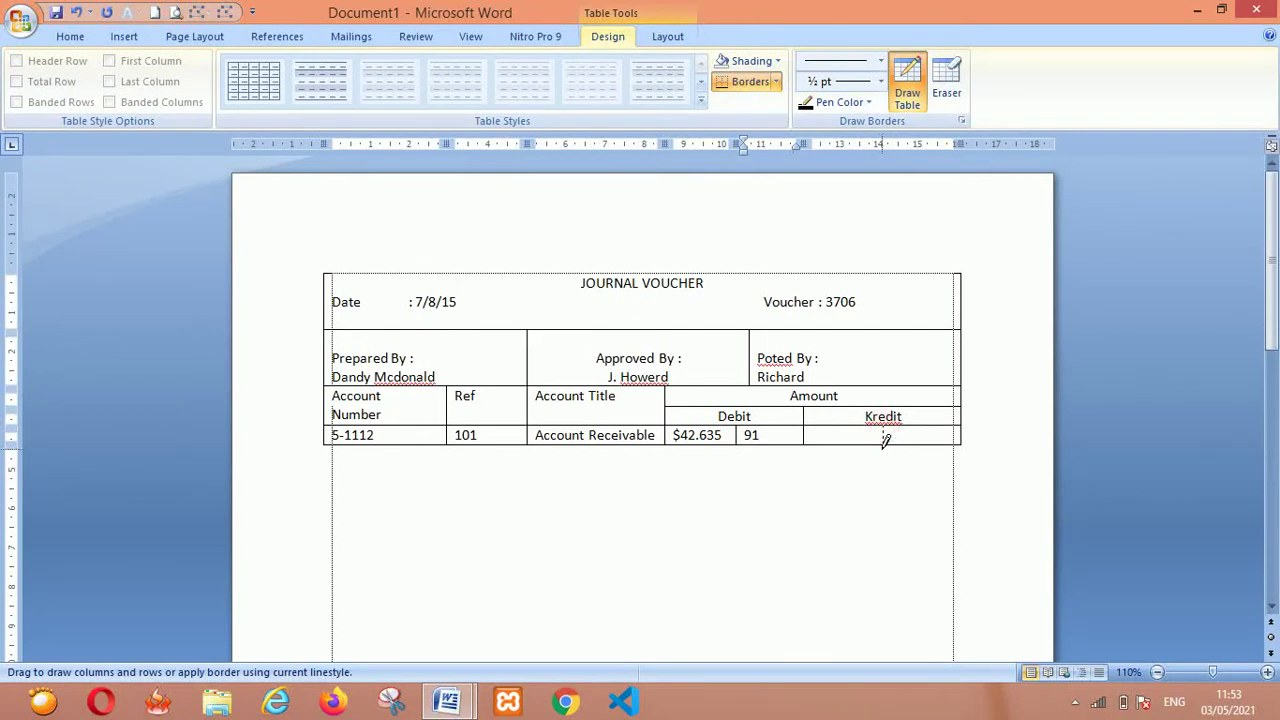
{"action": "left_click", "coordinate": [907, 85]}
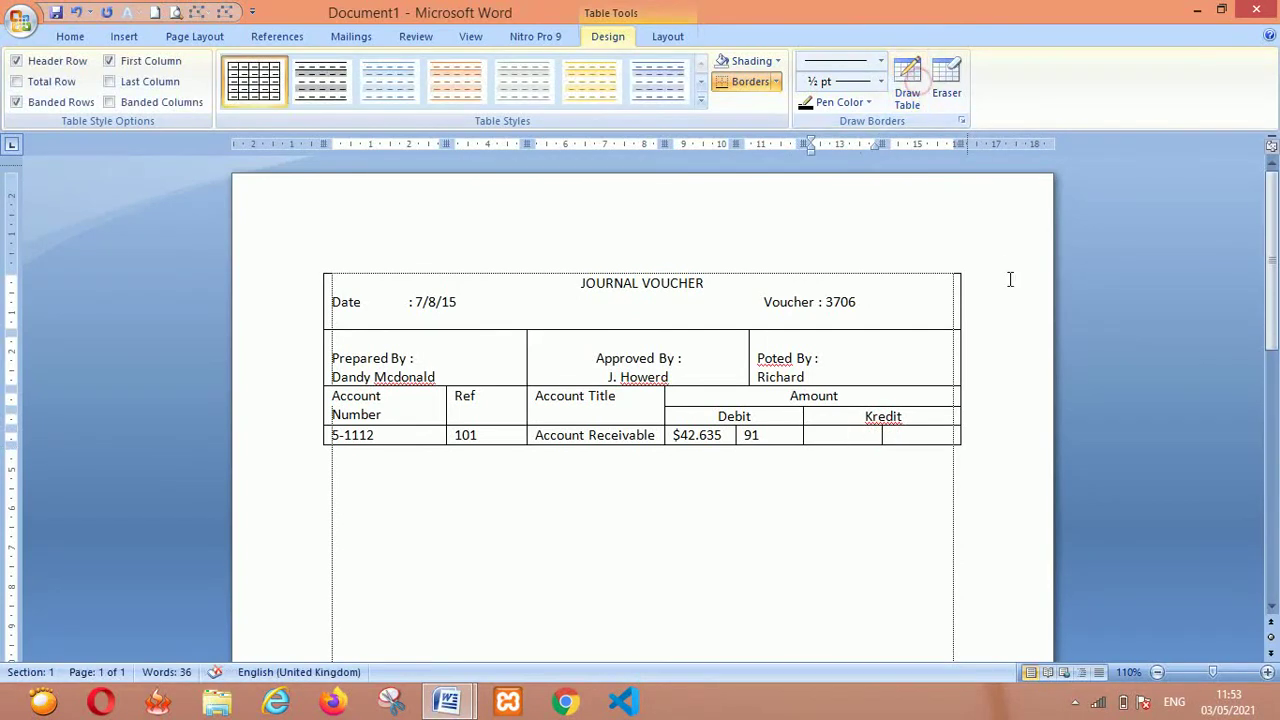
{"action": "key", "text": "Tab"}
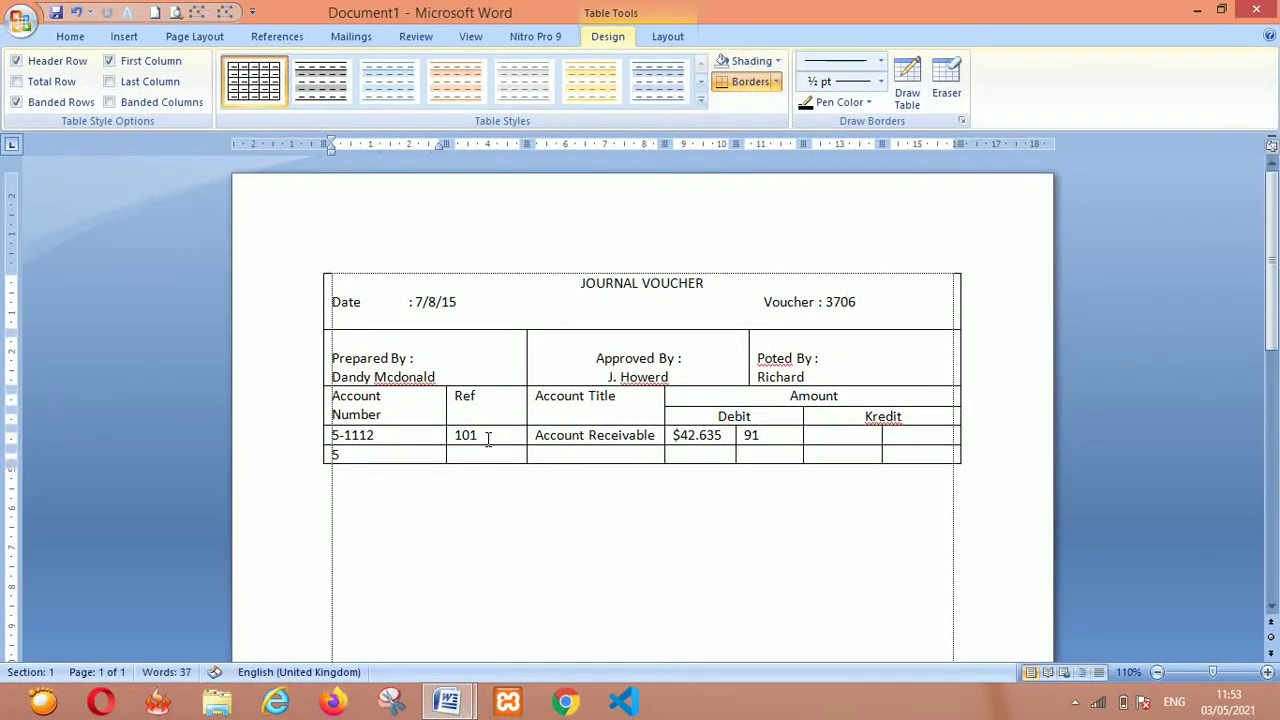
Fill the new row with 5-113, Ref 102 and a right-aligned Sales title
{"action": "type", "text": "3"}
{"action": "key", "text": "Tab"}
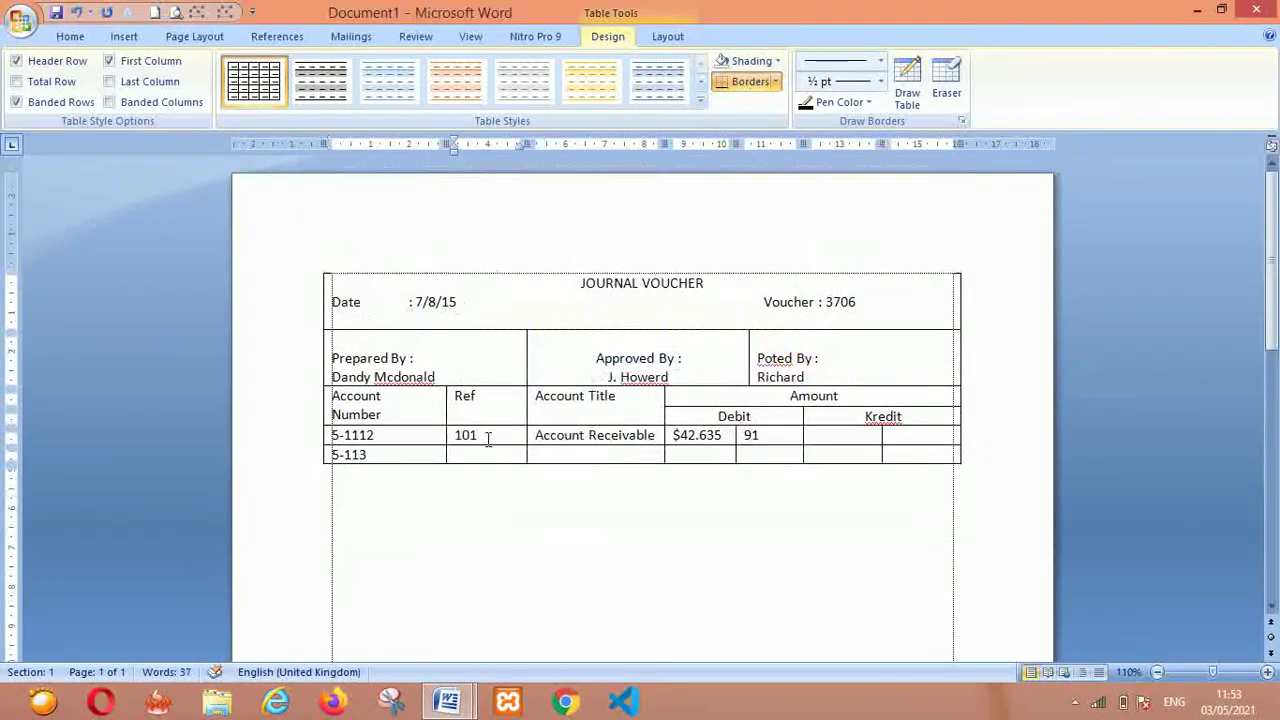
{"action": "type", "text": "102"}
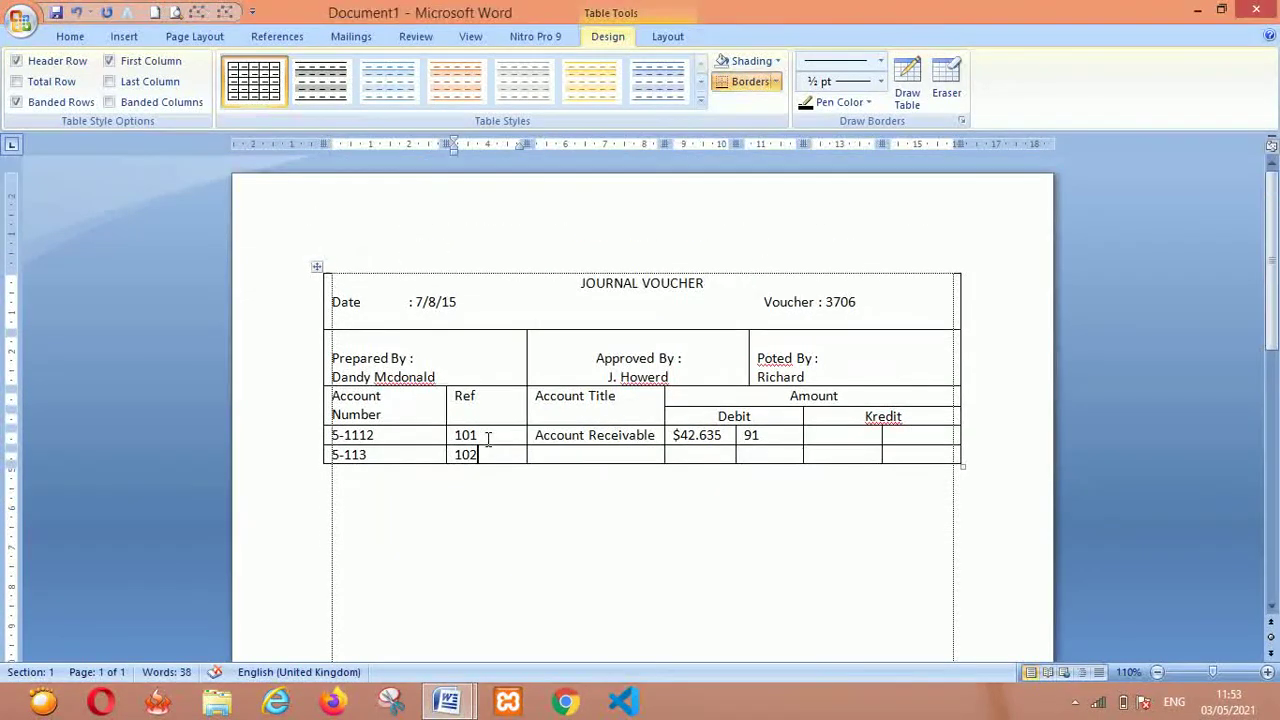
{"action": "key", "text": "Tab"}
{"action": "type", "text": "Sales"}
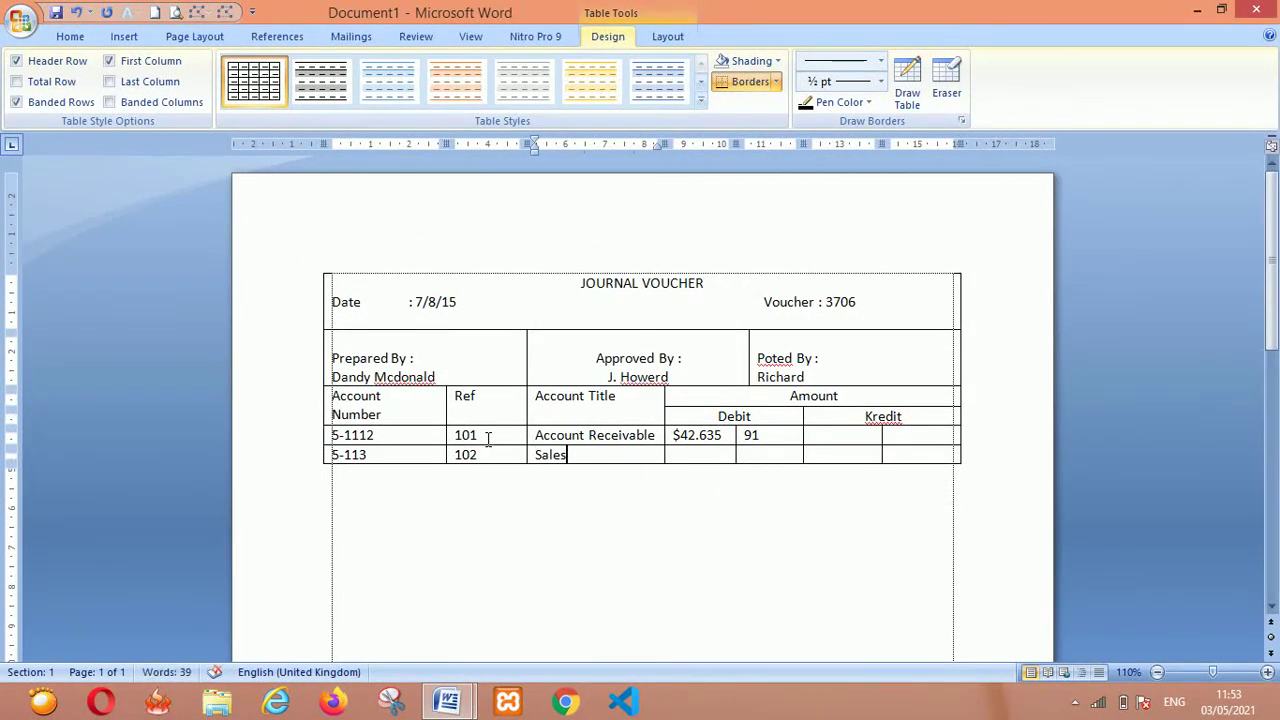
{"action": "key", "text": "ctrl+r"}
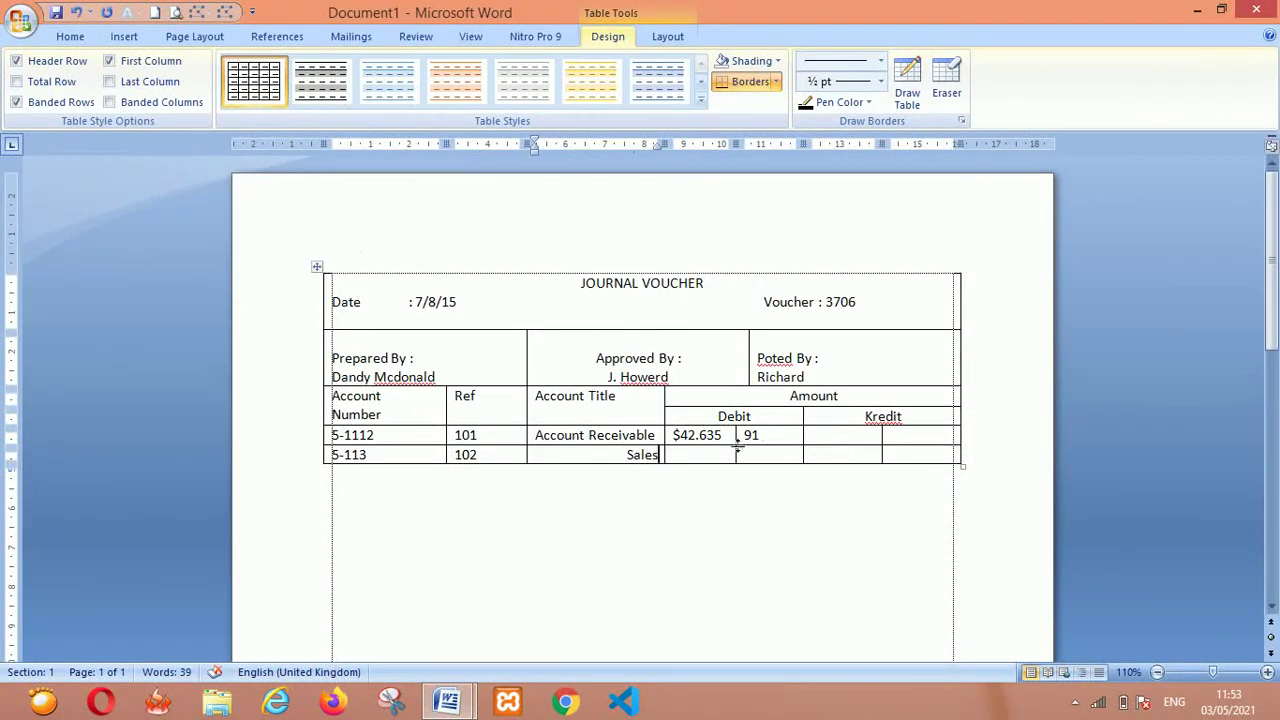
Copy $42.635 and 91 into the Sales row's Kredit cells and add a row below
{"action": "left_click_drag", "start_coordinate": [724, 435], "coordinate": [672, 435]}
{"action": "left_click", "coordinate": [762, 436]}
{"action": "left_click_drag", "start_coordinate": [762, 436], "coordinate": [686, 438]}
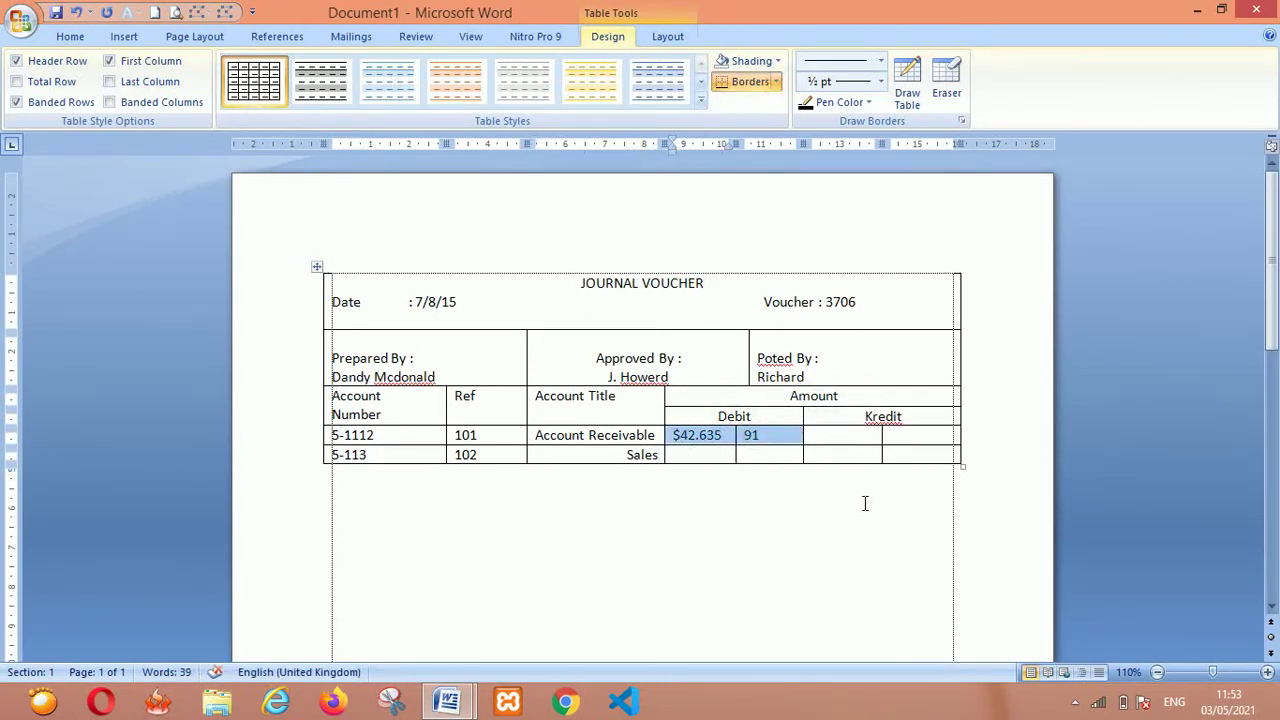
{"action": "key", "text": "ctrl+c"}
{"action": "left_click", "coordinate": [838, 457]}
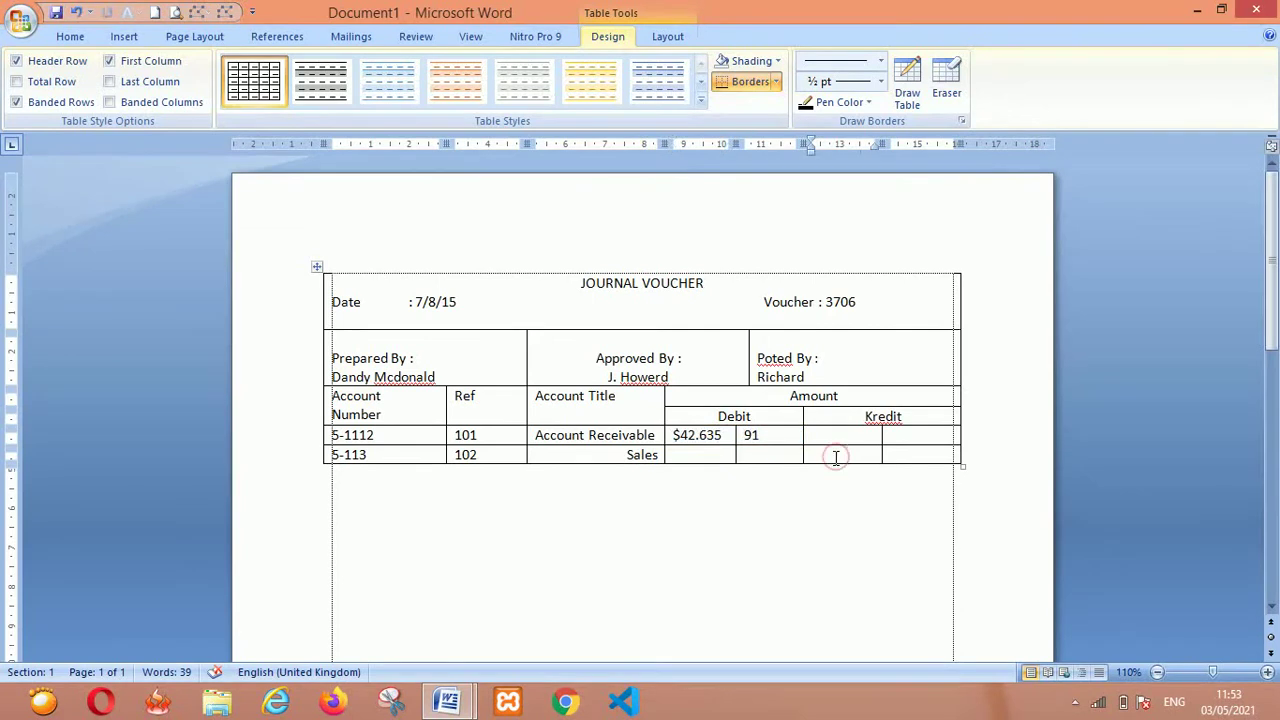
{"action": "key", "text": "ctrl+v"}
{"action": "left_click", "coordinate": [913, 456]}
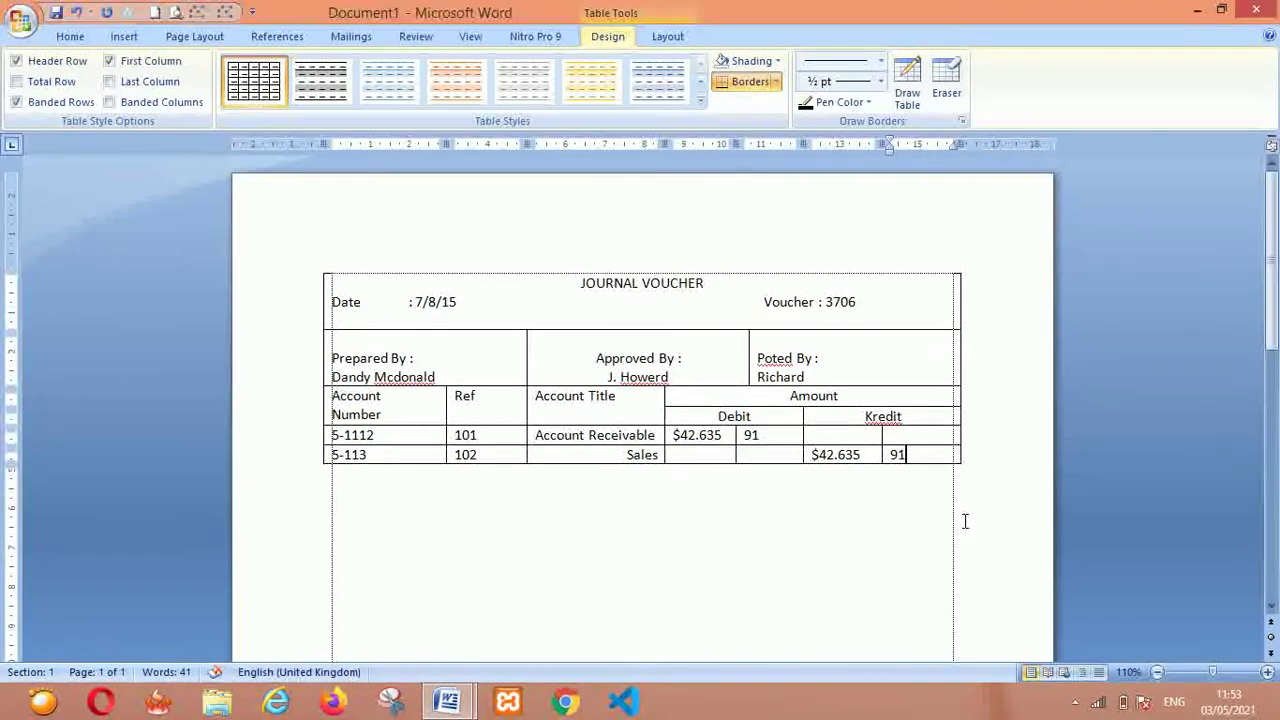
{"action": "key", "text": "Tab"}
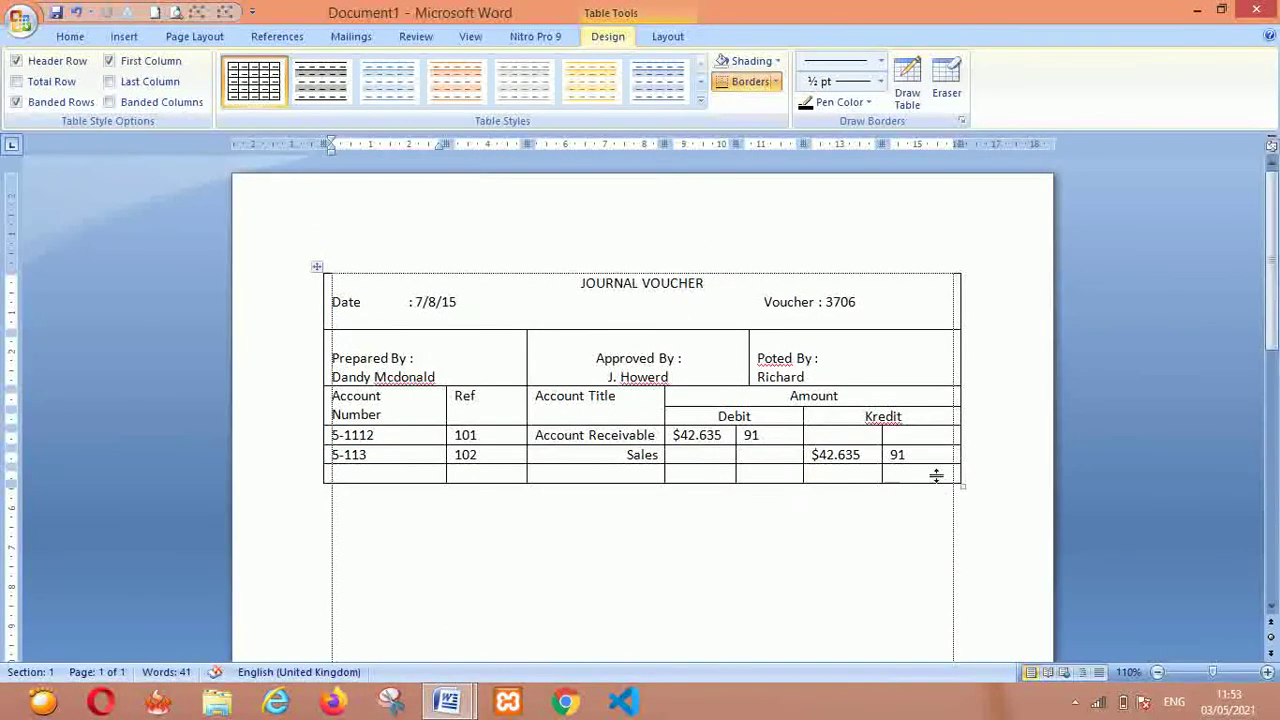
Add two more empty rows at the bottom of the voucher table
{"action": "left_click", "coordinate": [934, 474]}
{"action": "key", "text": "Tab"}
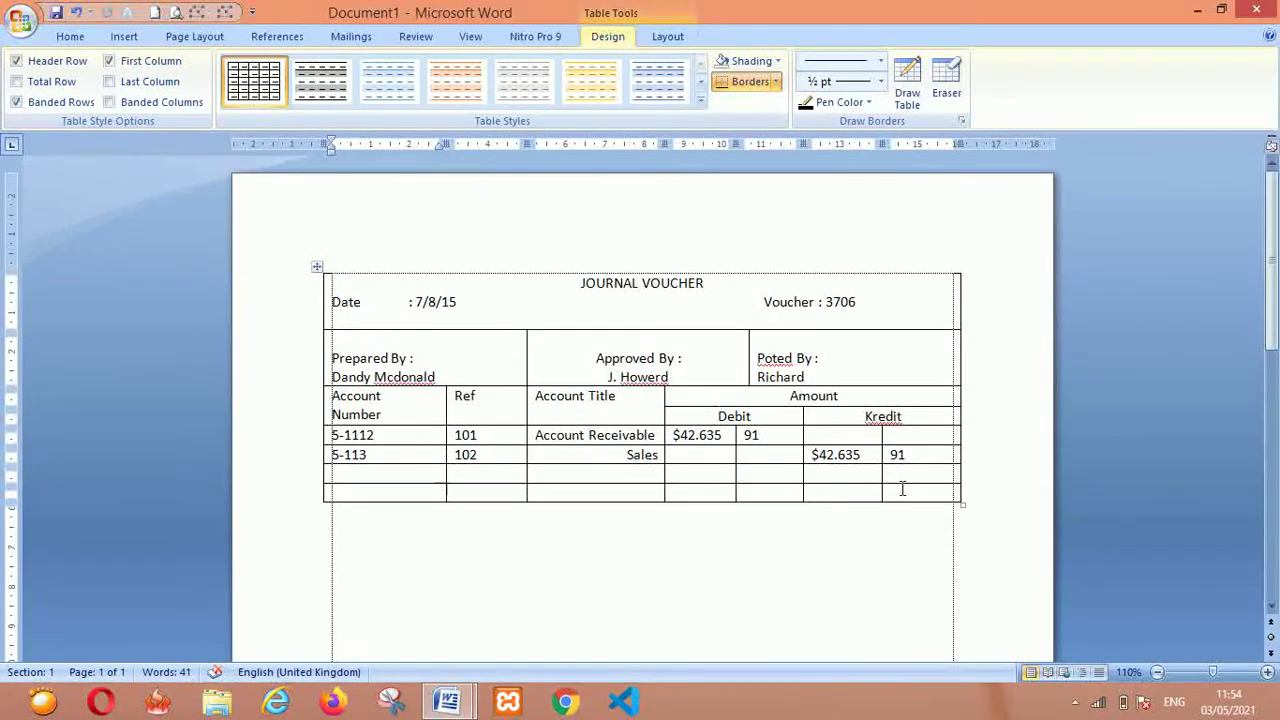
{"action": "left_click", "coordinate": [903, 490]}
{"action": "key", "text": "Tab"}
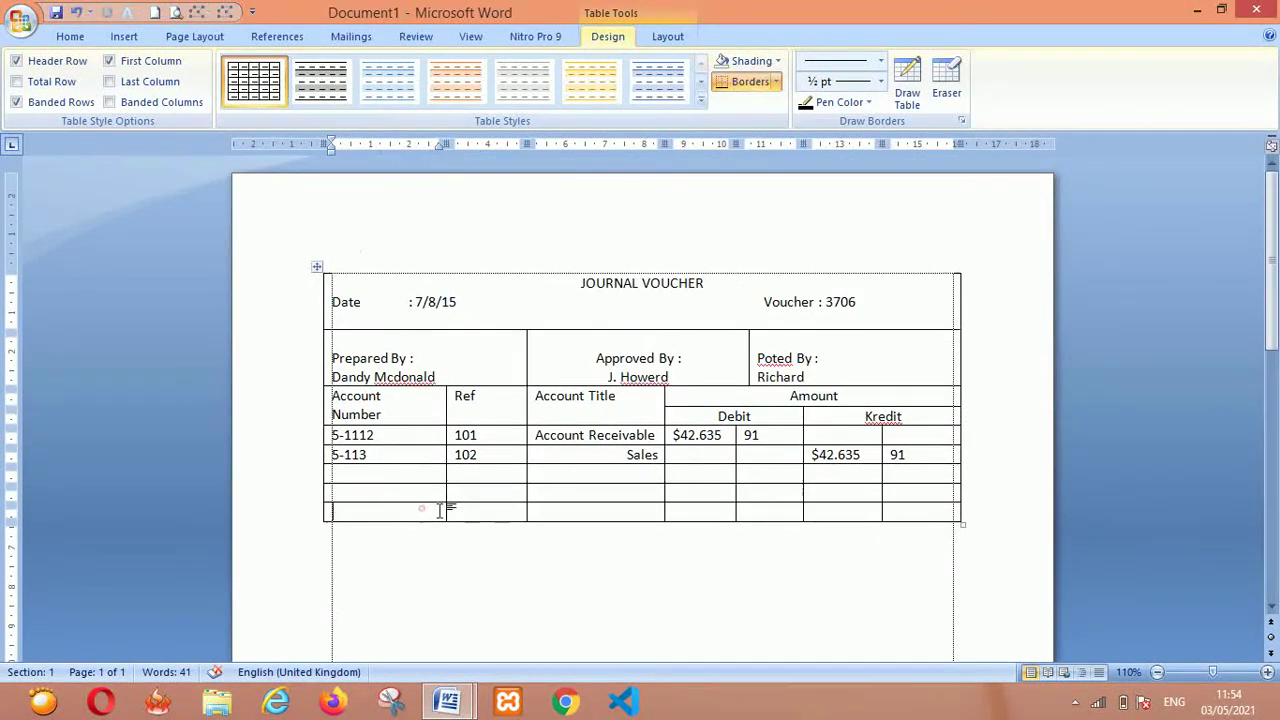
Erase the bottom row's first two dividers to merge three cells, and type TOTAL
{"action": "left_click_drag", "start_coordinate": [420, 512], "coordinate": [527, 516]}
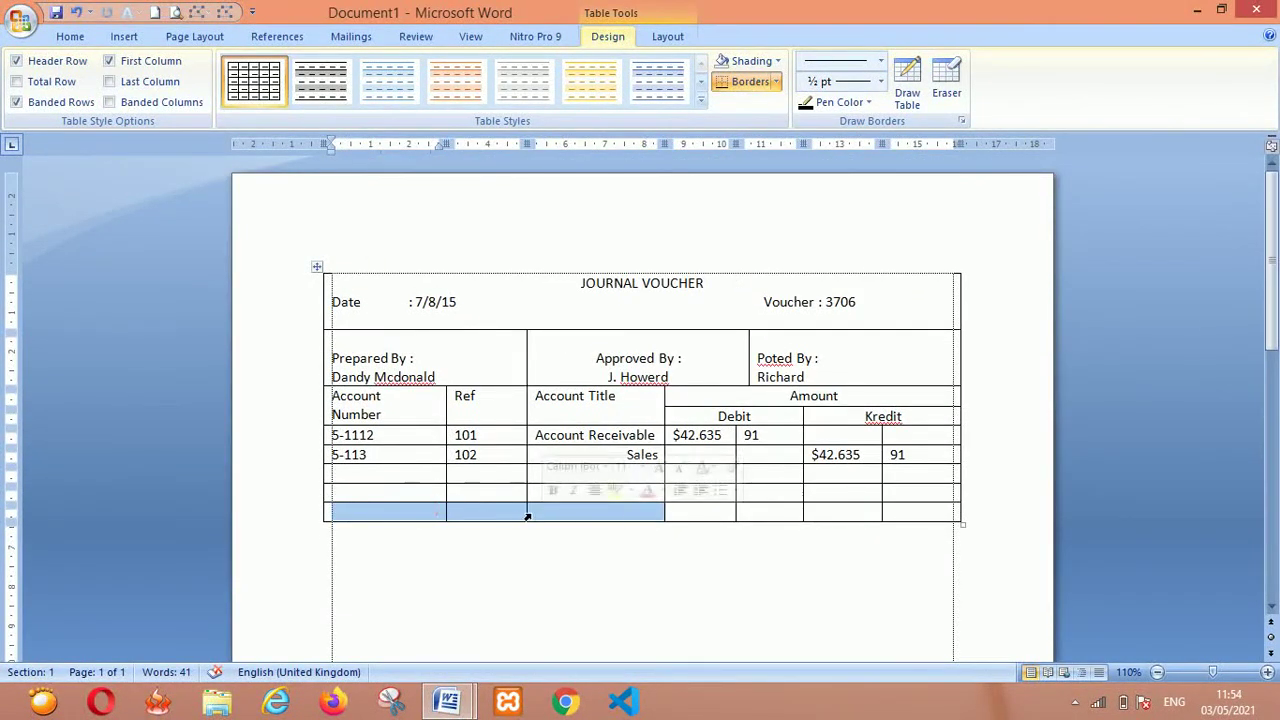
{"action": "left_click", "coordinate": [418, 512]}
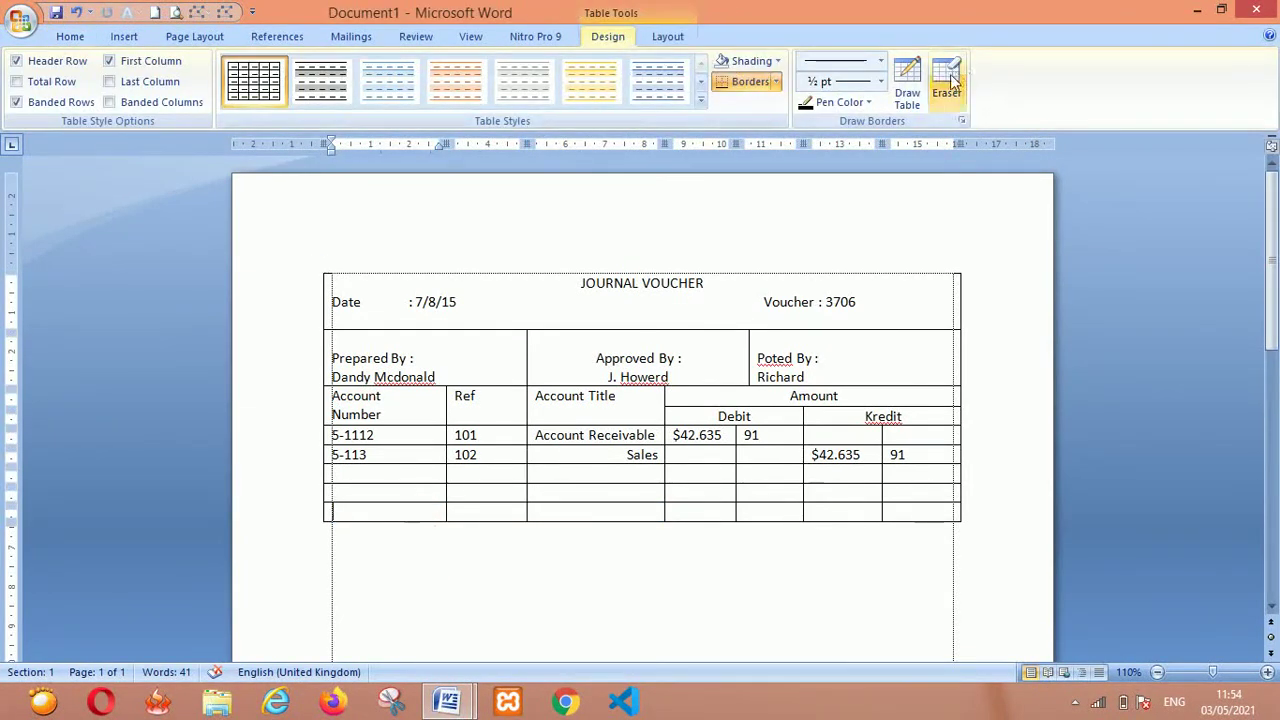
{"action": "left_click", "coordinate": [950, 80]}
{"action": "left_click", "coordinate": [450, 512]}
{"action": "left_click", "coordinate": [528, 512]}
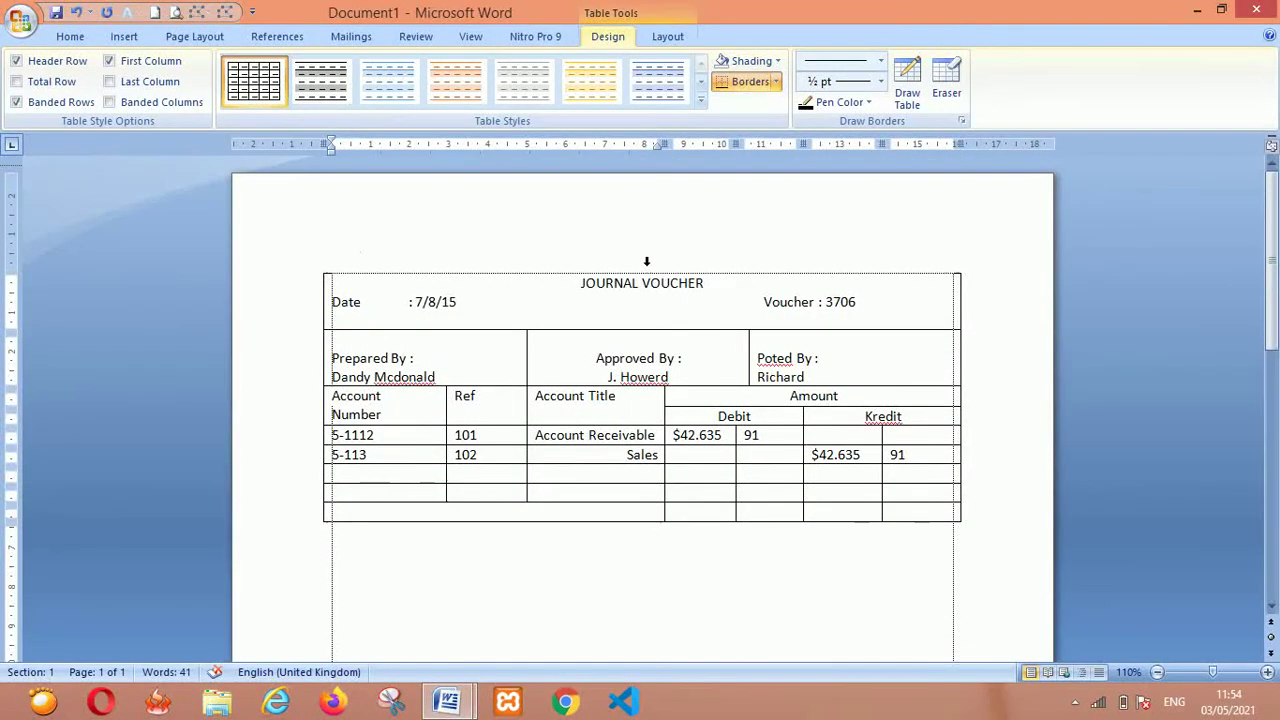
{"action": "type", "text": "TOTAL"}
Fill the TOTAL row with the $42.635 and 91 amounts copied from the Debit cells
{"action": "key", "text": "shift+Left"}
{"action": "key", "text": "shift+Left"}
{"action": "key", "text": "shift+Left"}
{"action": "key", "text": "shift+Left"}
{"action": "key", "text": "shift+Left"}
{"action": "key", "text": "Tab"}
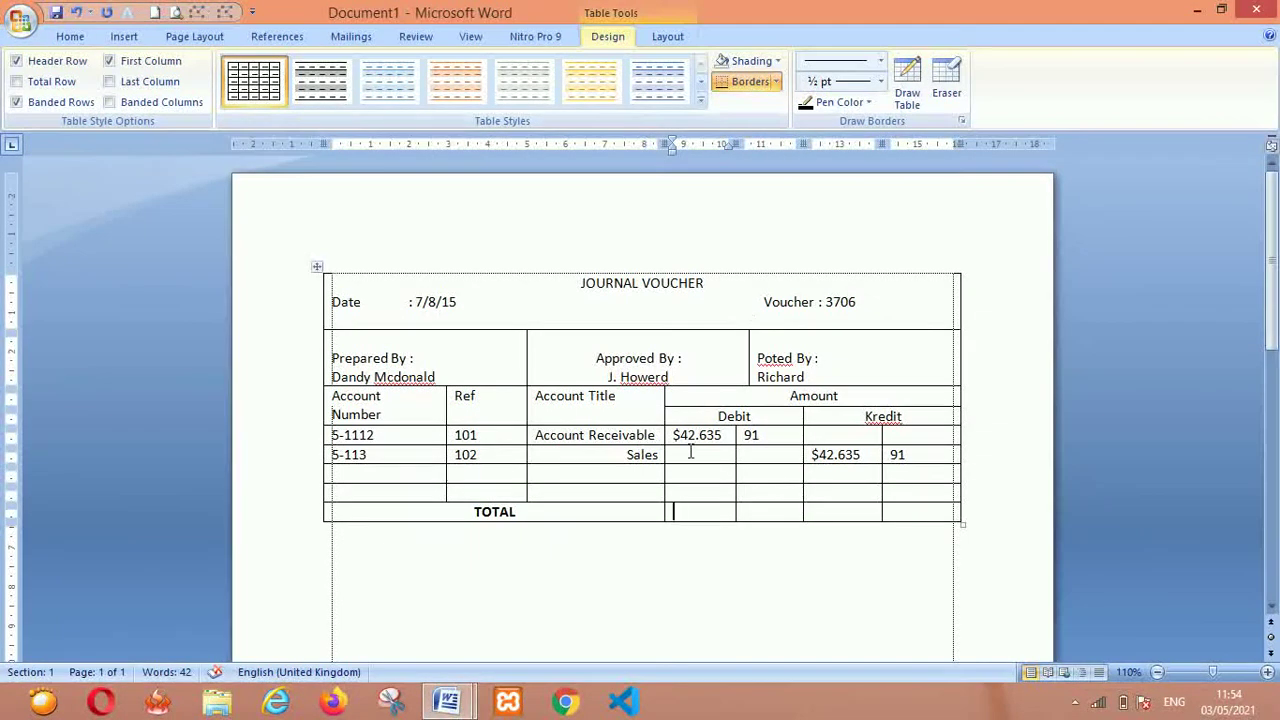
{"action": "left_click_drag", "start_coordinate": [676, 440], "coordinate": [765, 437]}
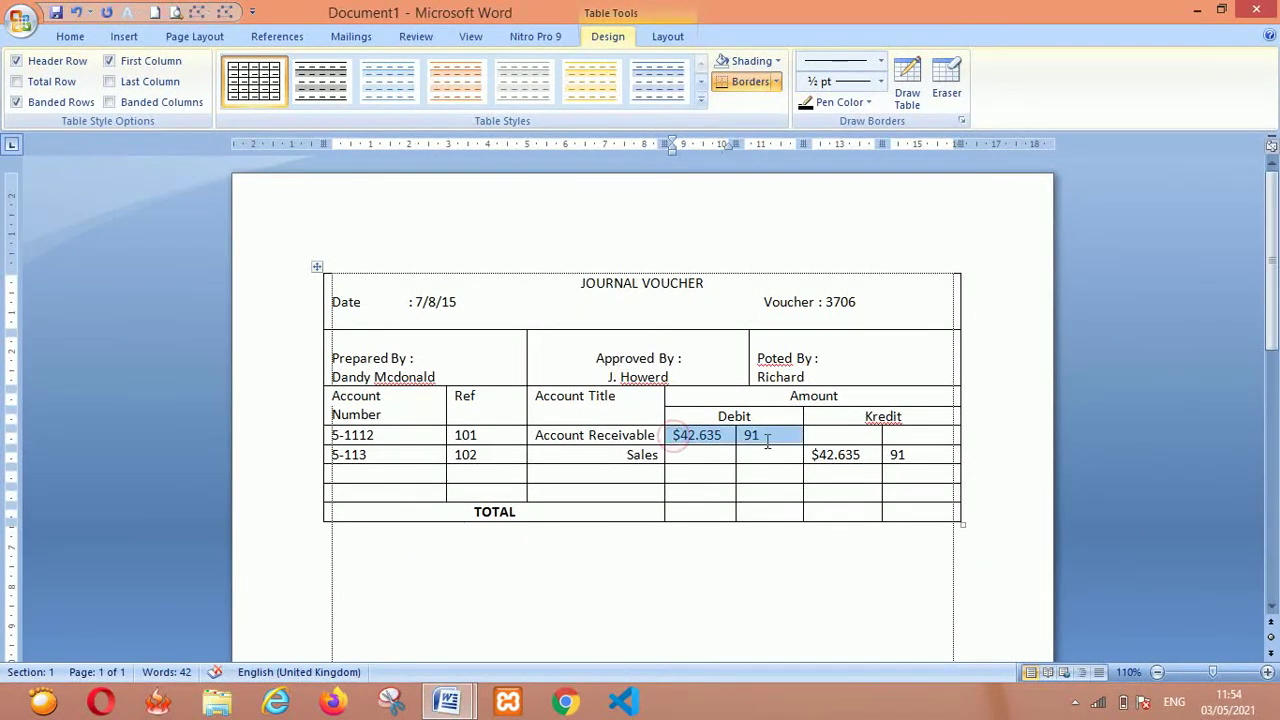
{"action": "key", "text": "ctrl+c"}
{"action": "left_click", "coordinate": [705, 516]}
{"action": "key", "text": "ctrl+v"}
{"action": "left_click", "coordinate": [830, 514]}
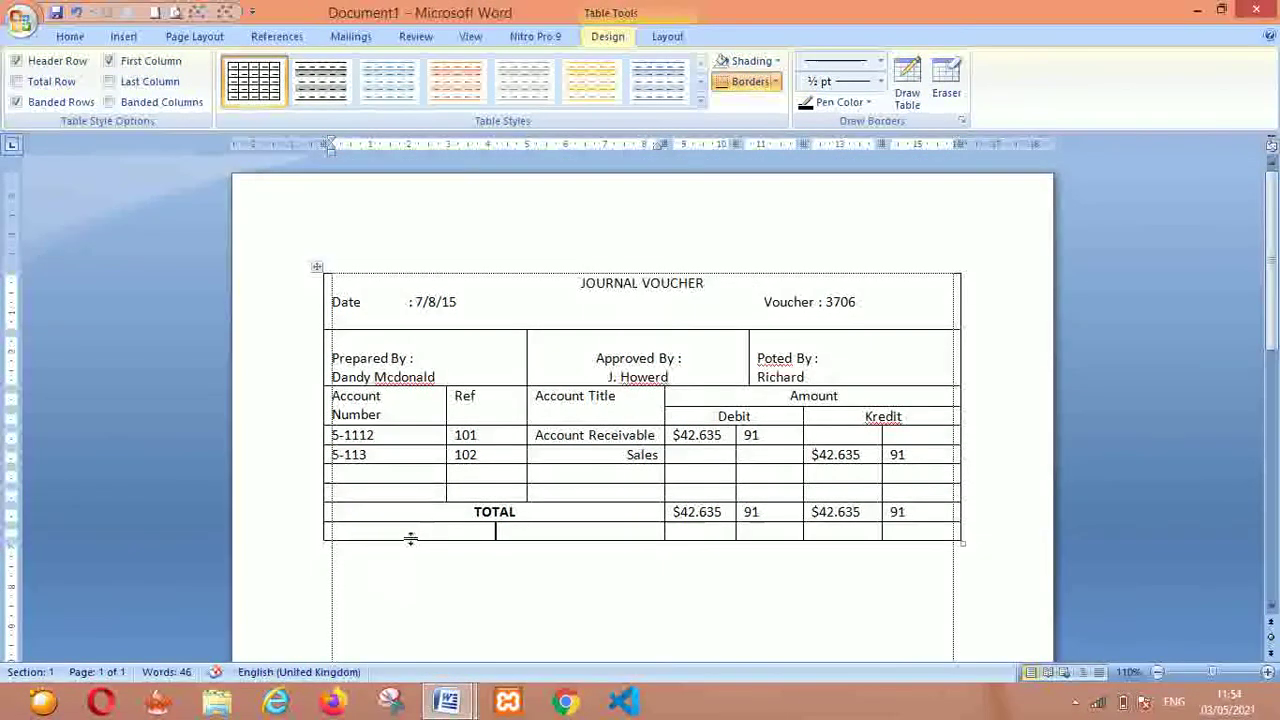
{"action": "left_click_drag", "start_coordinate": [408, 533], "coordinate": [869, 538]}
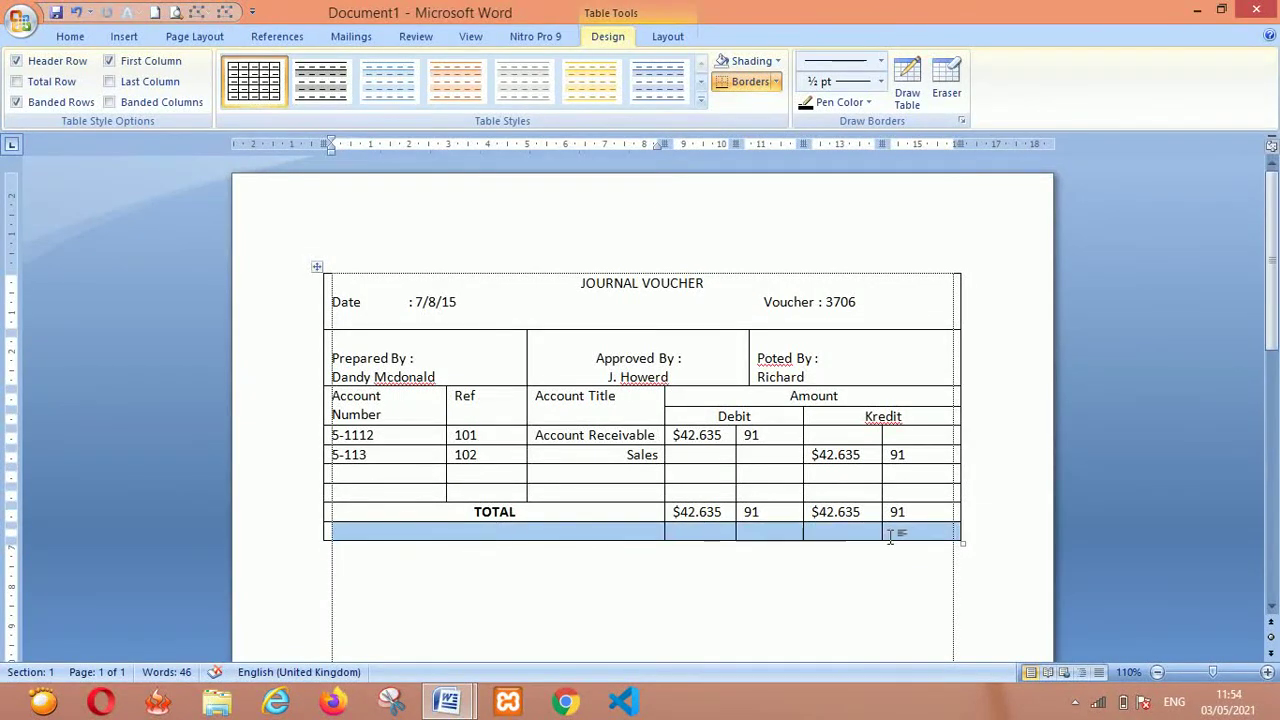
Merge the row under TOTAL into one full-width cell and add two blank rows below
{"action": "right_click", "coordinate": [869, 538]}
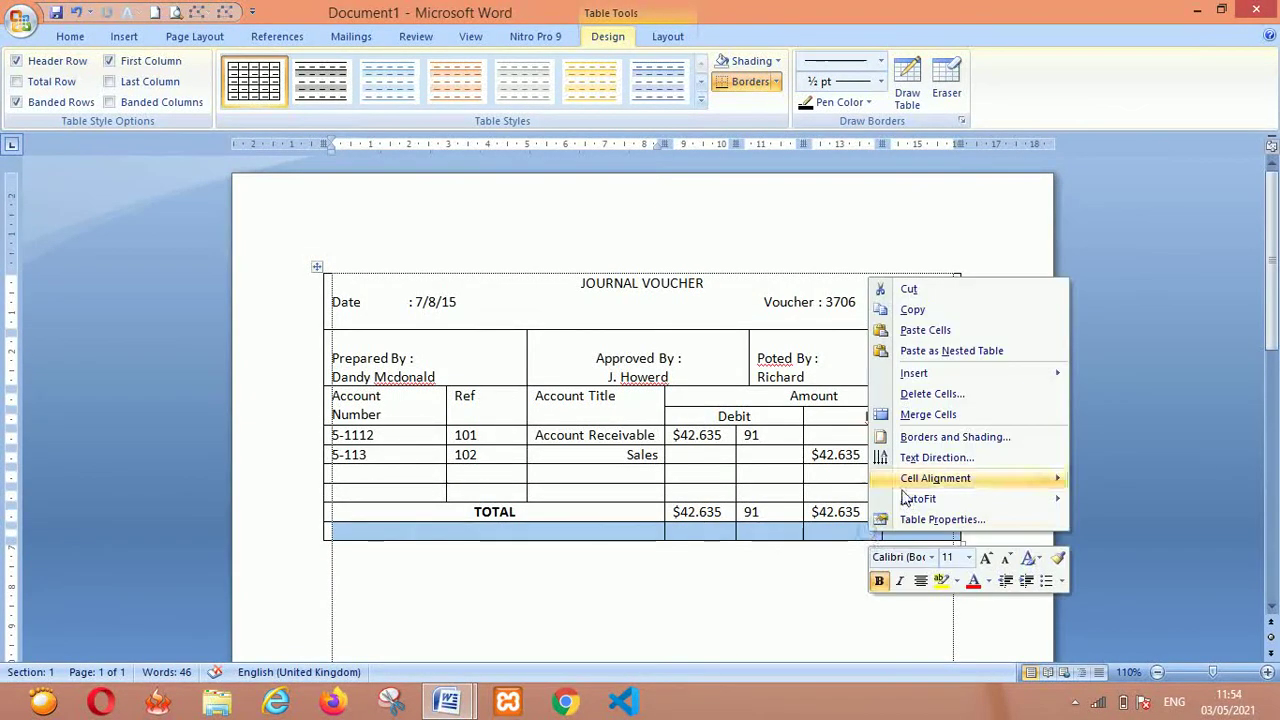
{"action": "left_click", "coordinate": [942, 418]}
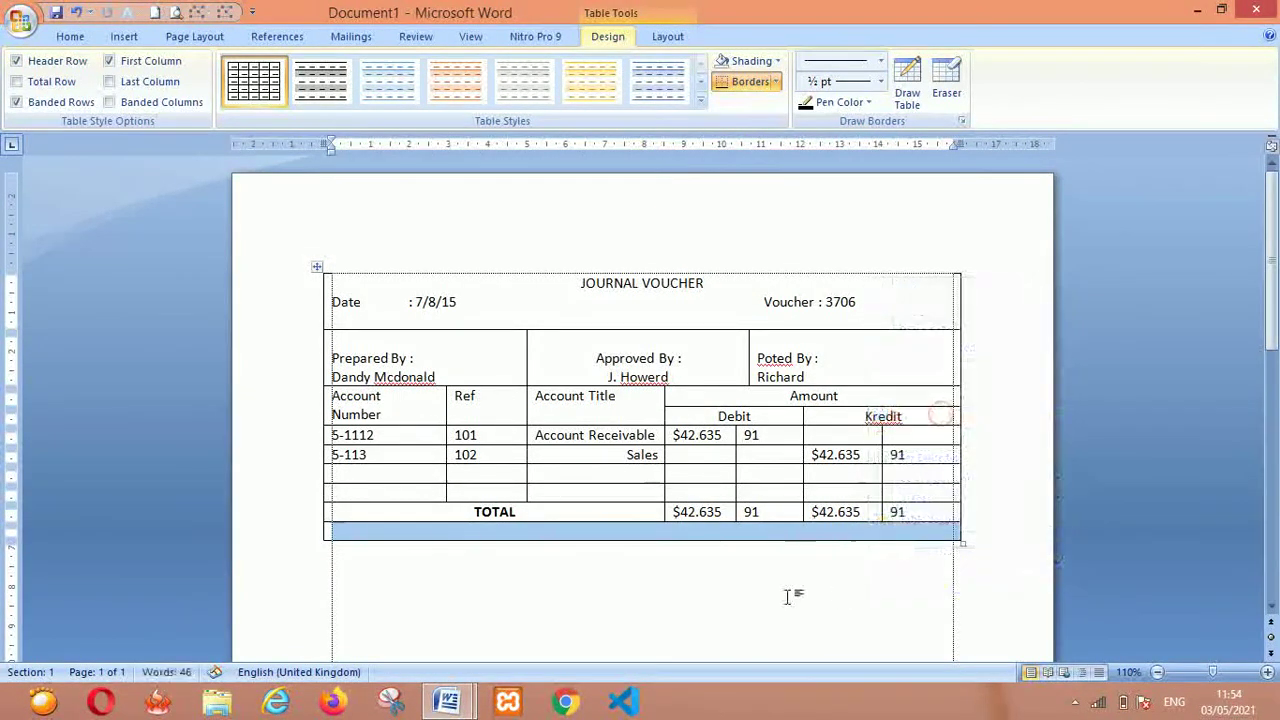
{"action": "left_click", "coordinate": [789, 537]}
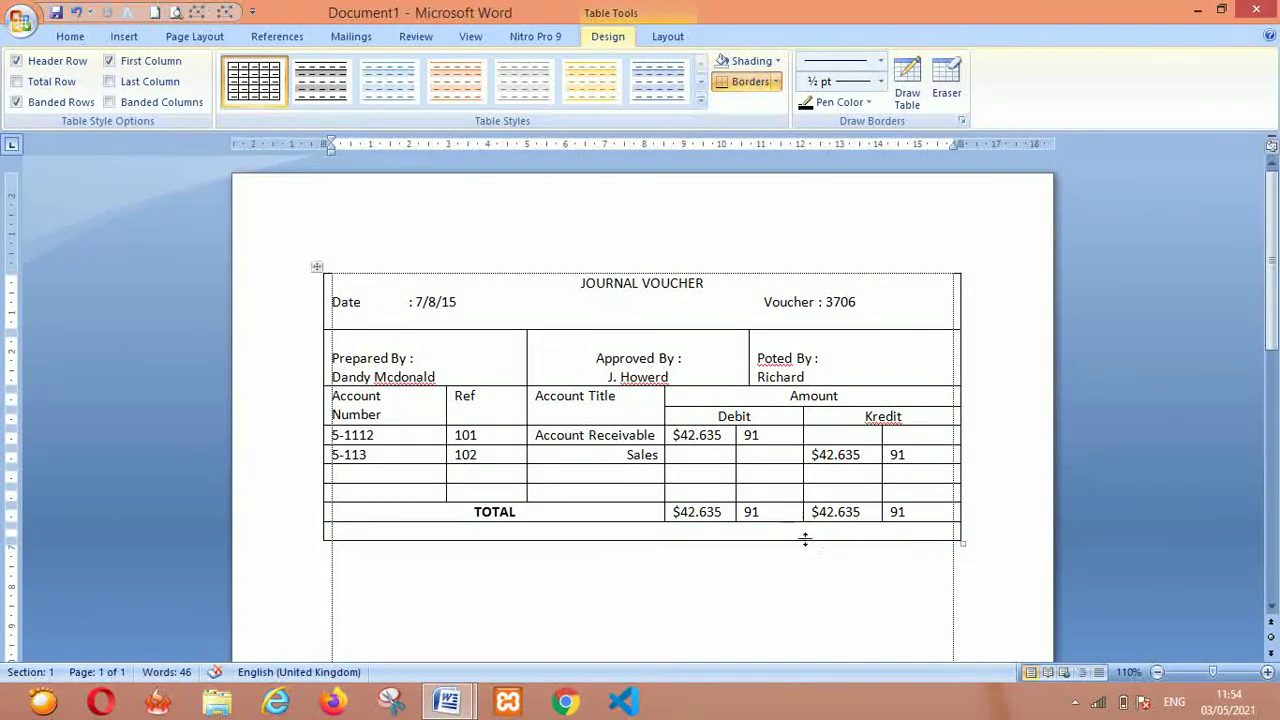
{"action": "key", "text": "Tab"}
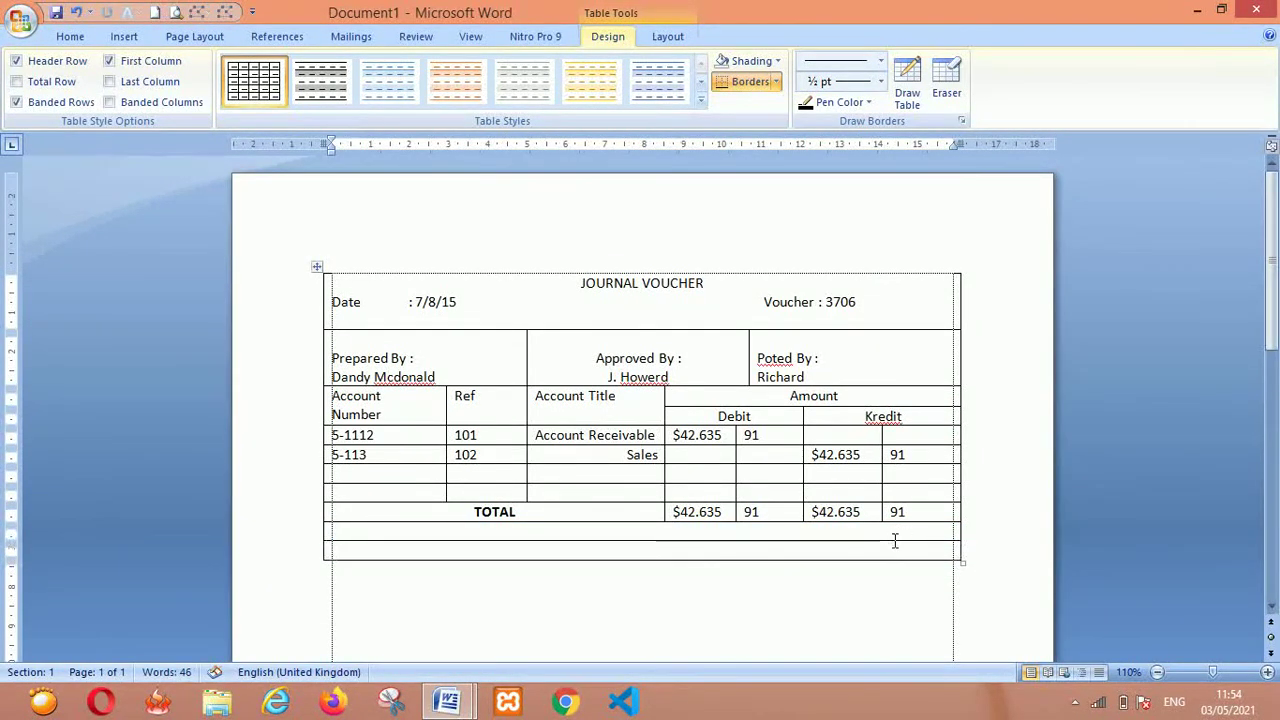
{"action": "key", "text": "Tab"}
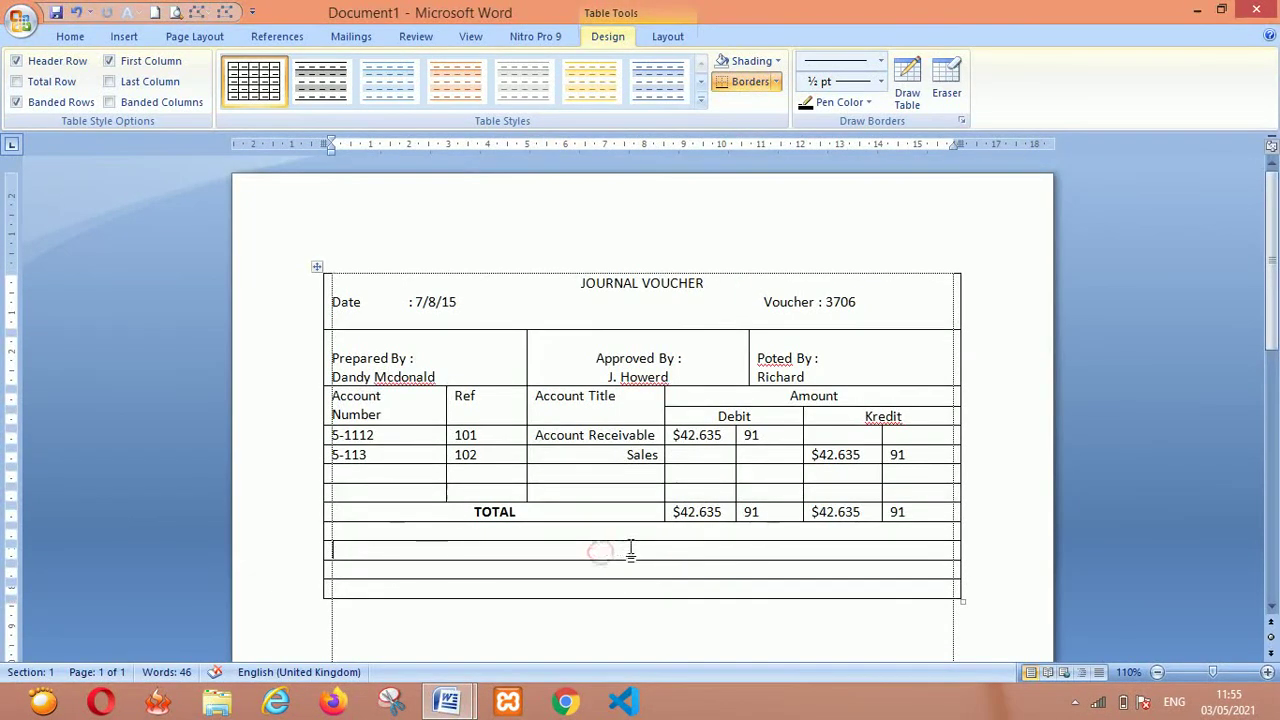
{"action": "left_click", "coordinate": [630, 548]}
Type a bold centred EXPLANATION heading and begin 'To Record Total Daily Billing' beneath it
{"action": "type", "text": "ex"}
{"action": "type", "text": "PLANATION"}
{"action": "left_click", "coordinate": [64, 37]}
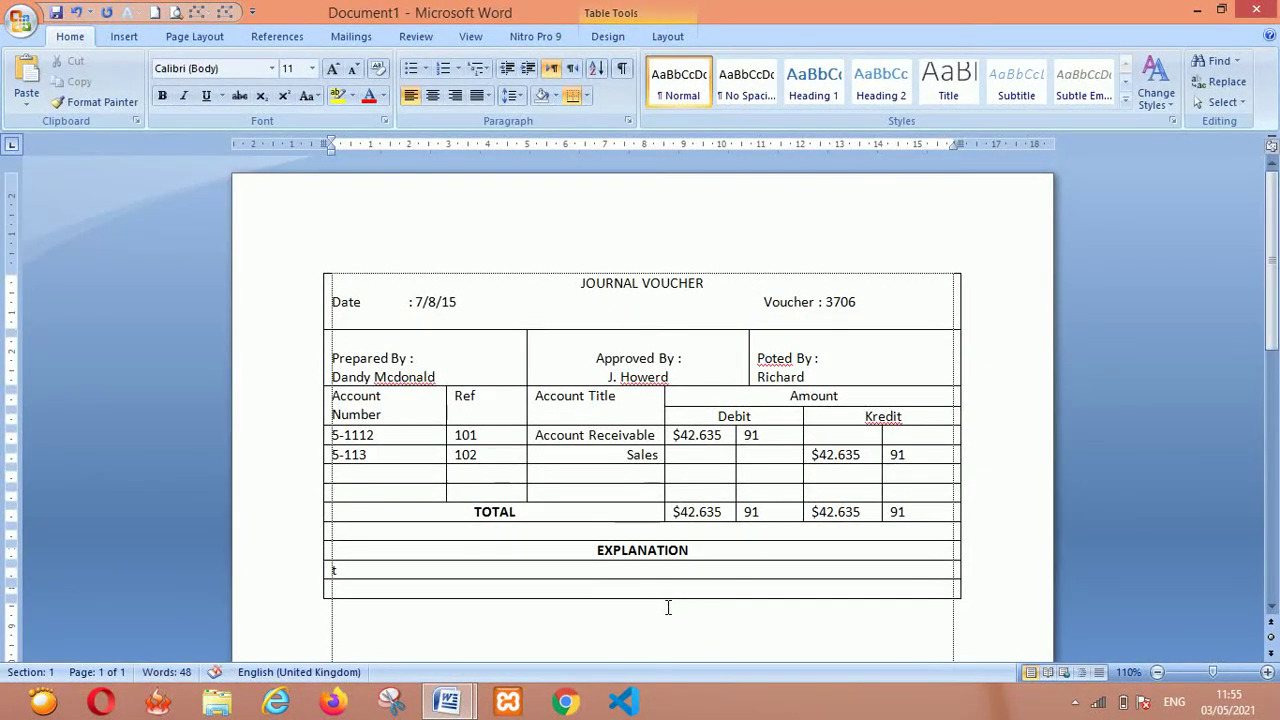
{"action": "key", "text": "Down"}
{"action": "type", "text": "To Reco"}
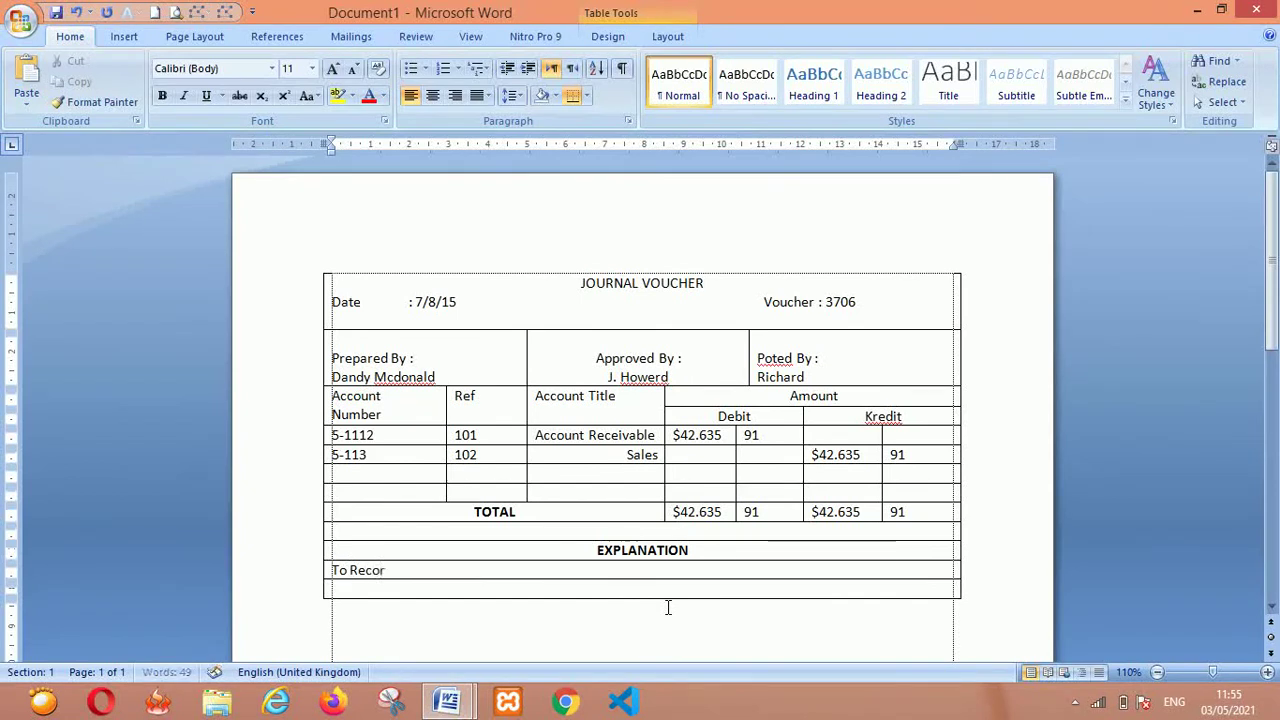
{"action": "type", "text": " tota"}
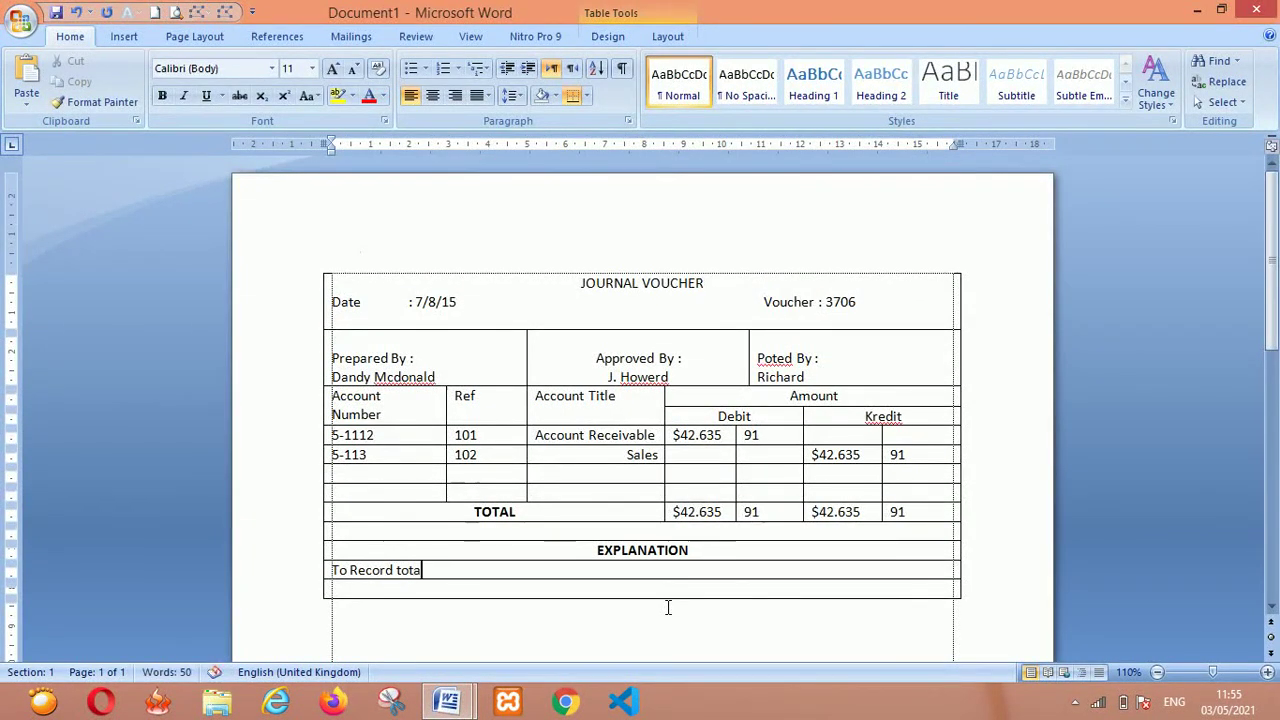
{"action": "type", "text": "Tot"}
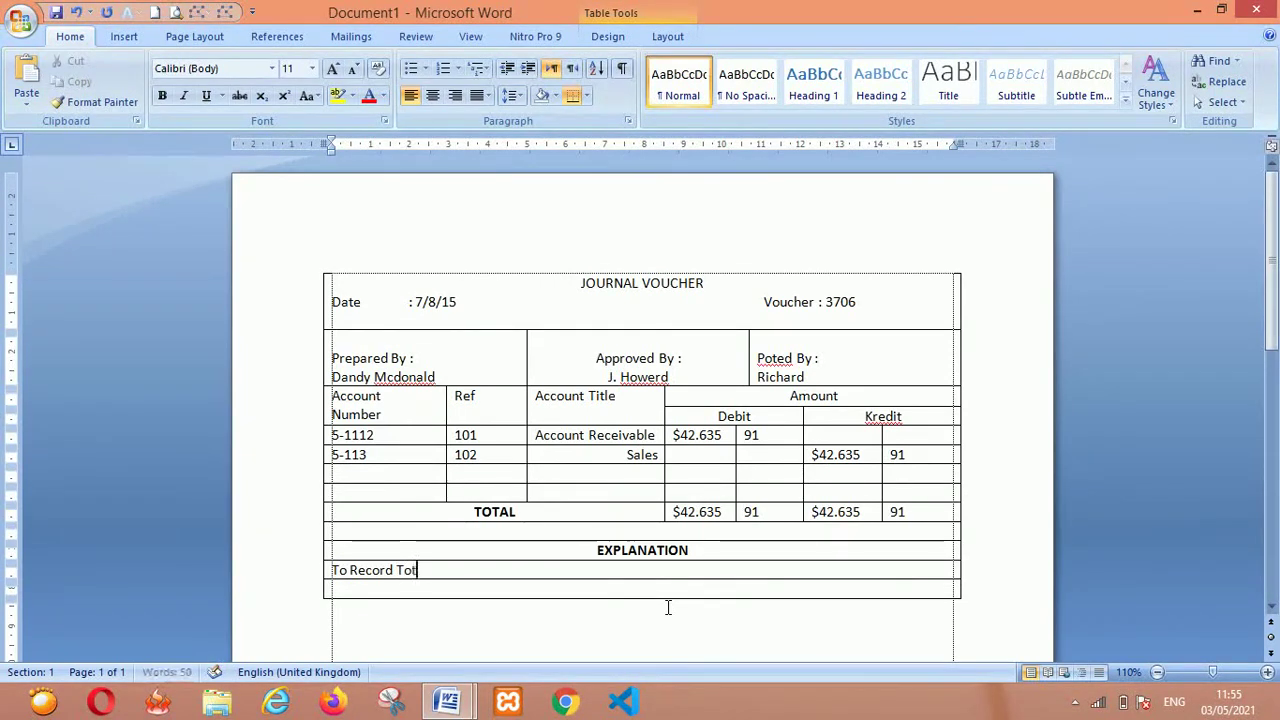
{"action": "type", "text": "Daily"}
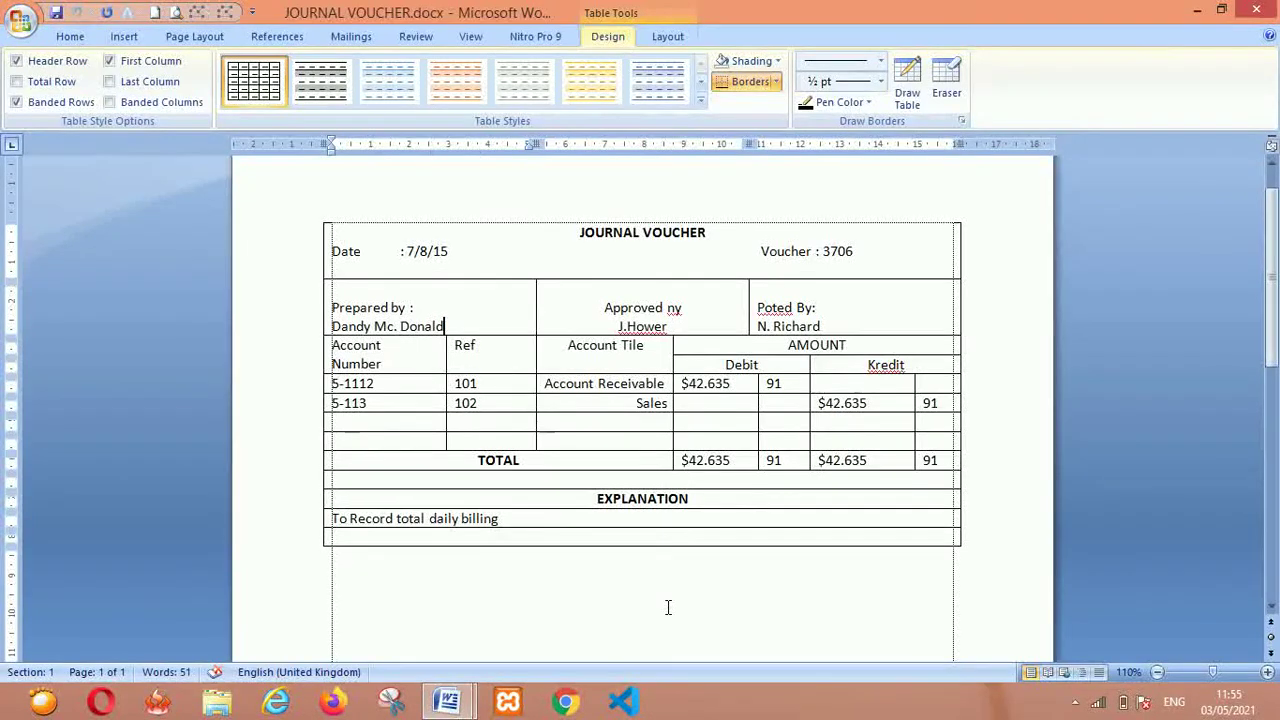
{"action": "type", "text": "Billing"}
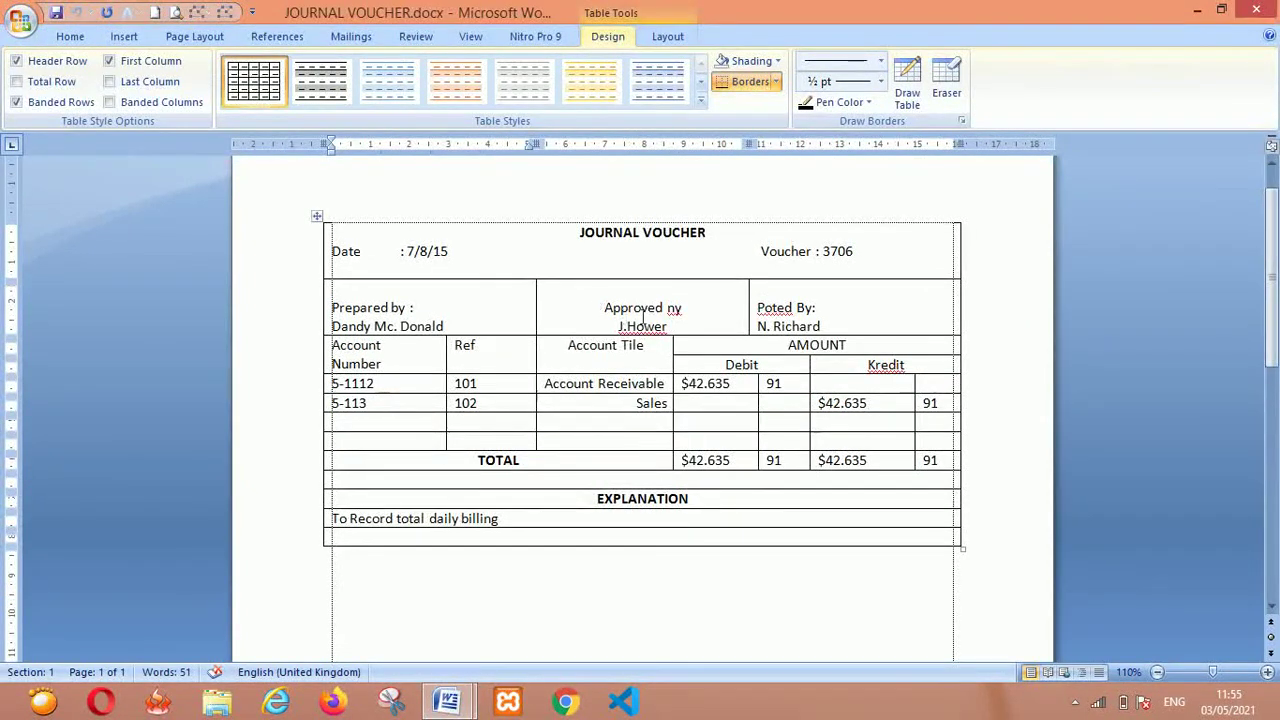
Back in Document1, make the JOURNAL VOUCHER title at the top of the voucher table bold
{"action": "key", "text": "alt+Tab"}
{"action": "left_click_drag", "start_coordinate": [707, 283], "coordinate": [581, 283]}
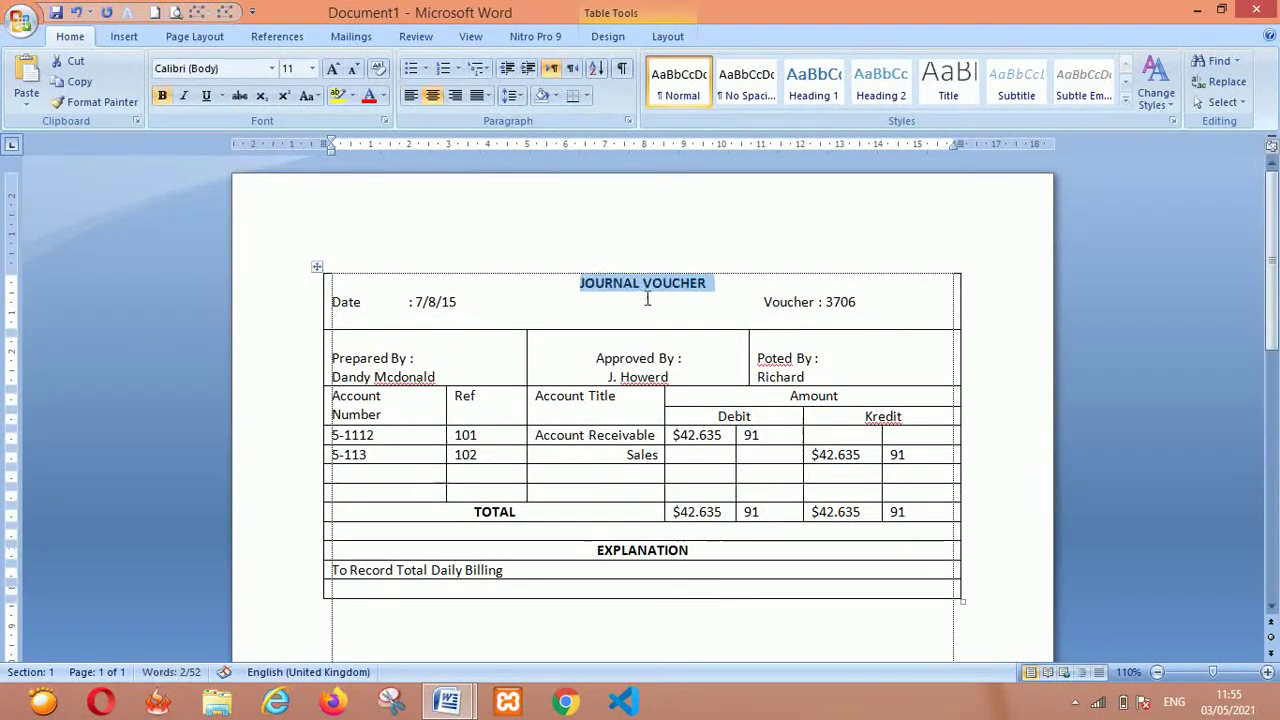
{"action": "left_click", "coordinate": [615, 232]}
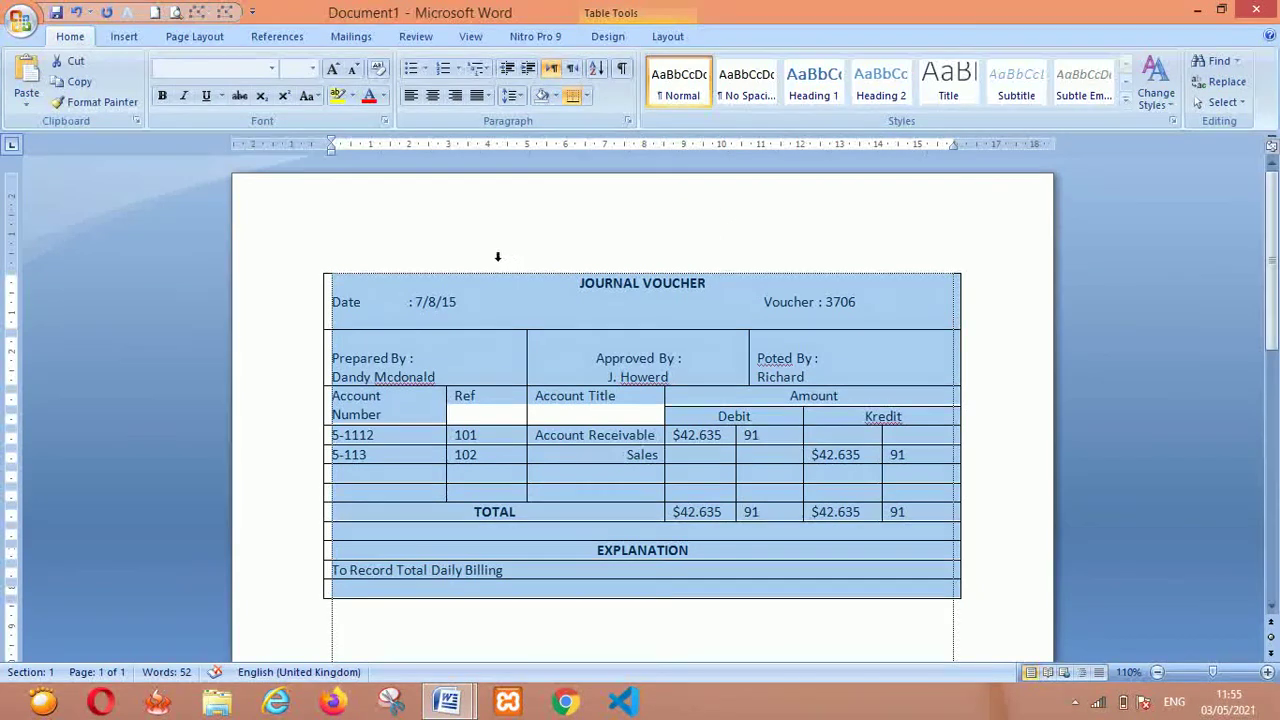
{"action": "left_click", "coordinate": [566, 337]}
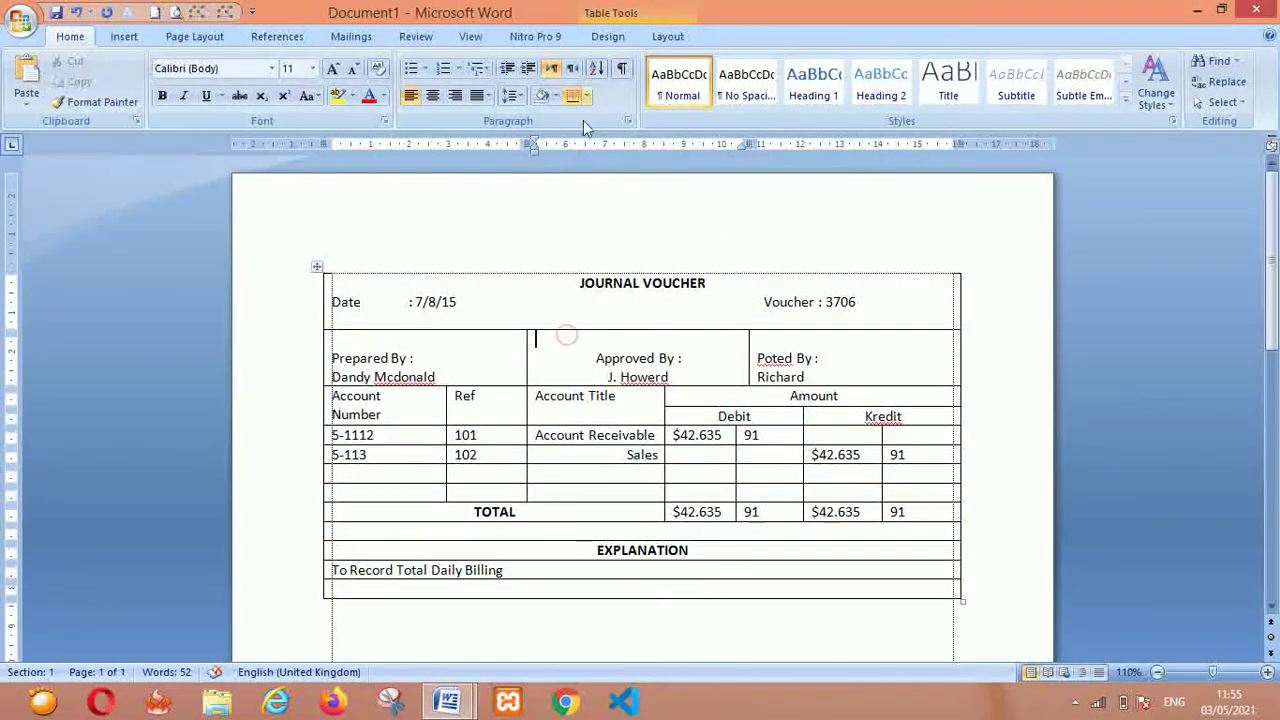
{"action": "left_click", "coordinate": [605, 36]}
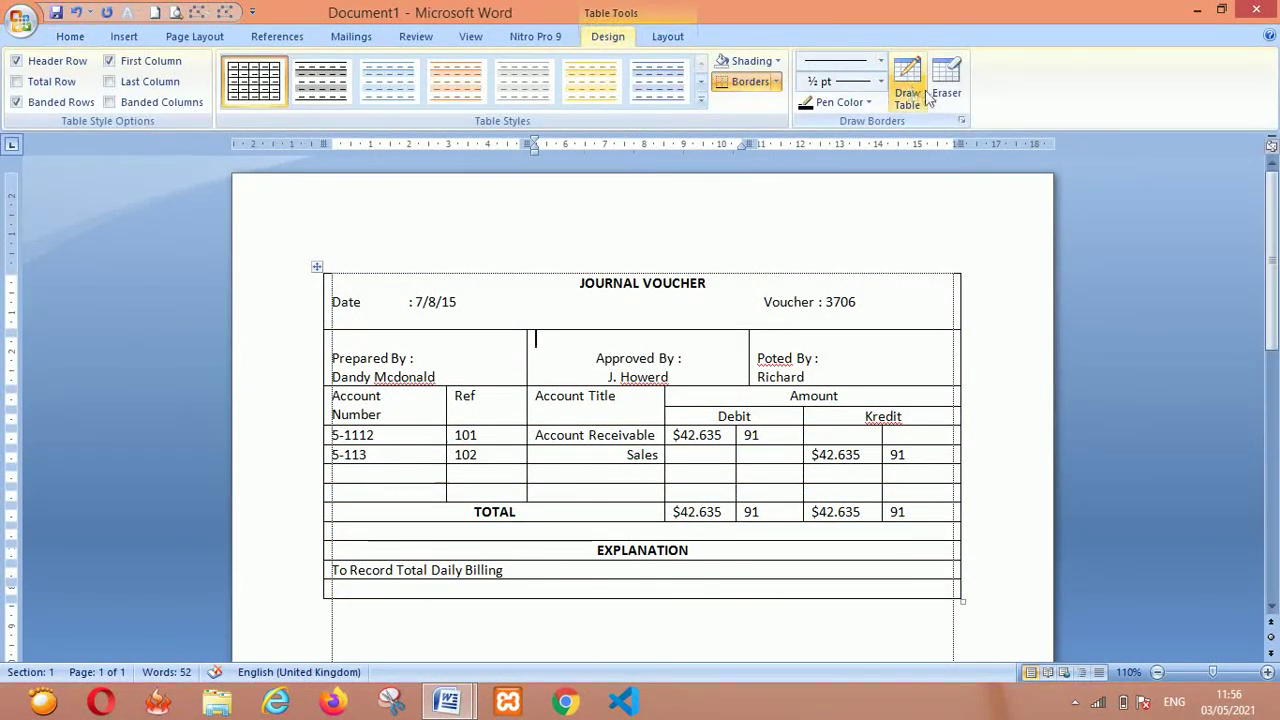